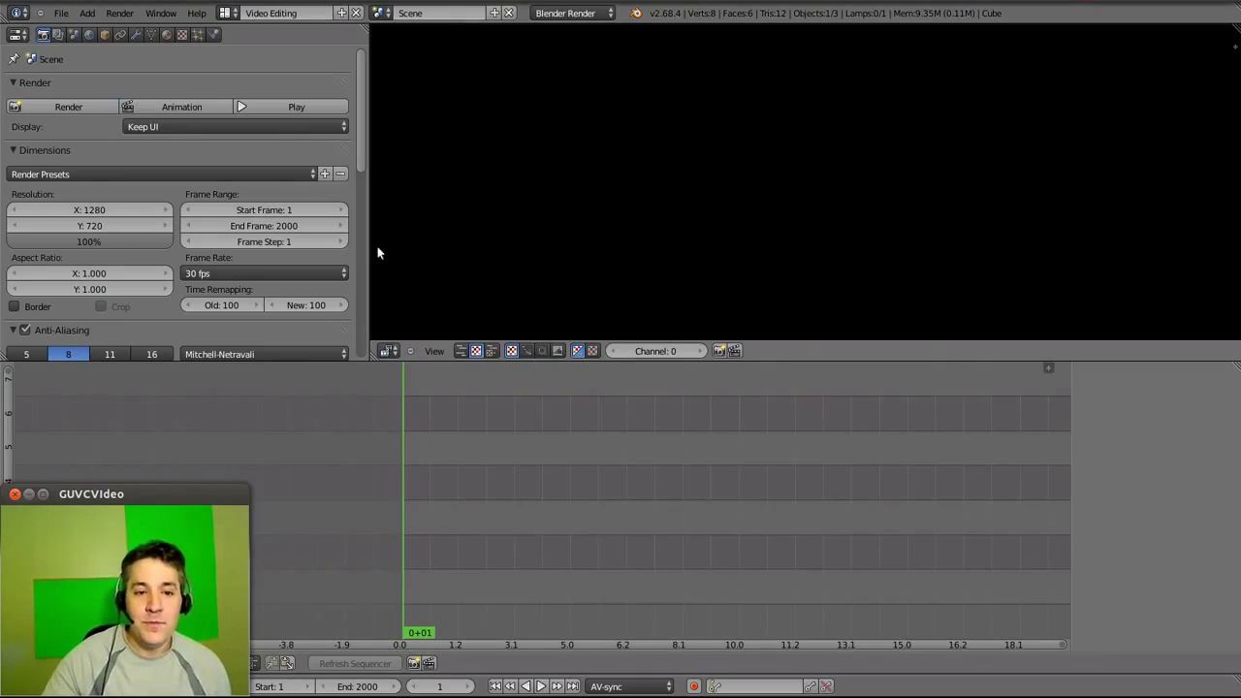
Switch to the Compositing screen layout and extend the image editor over the 3D view to remove it.
click(226, 12)
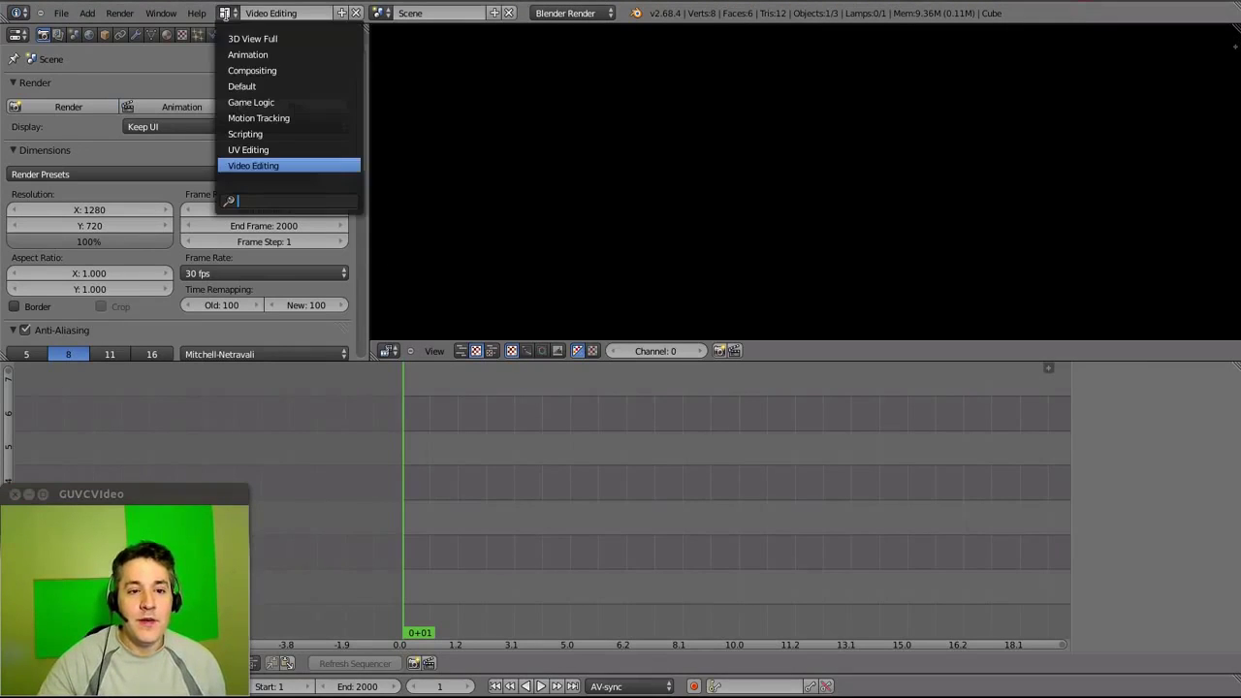
click(245, 72)
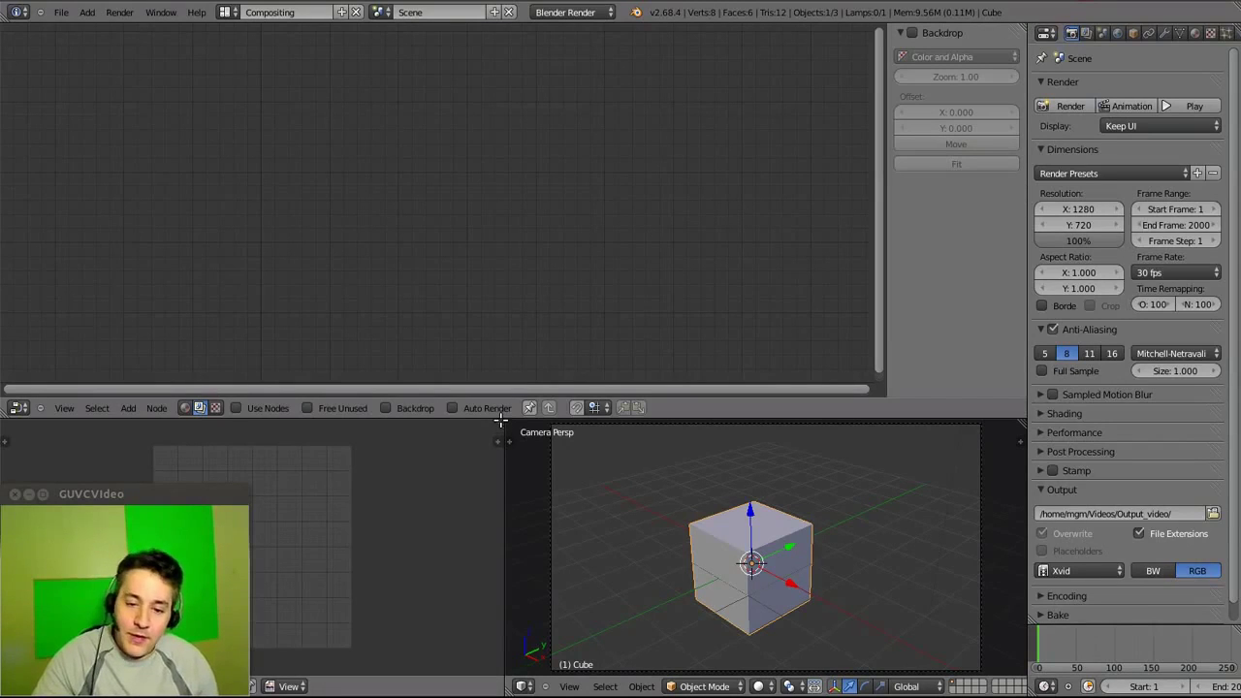
drag(501, 420, 630, 453)
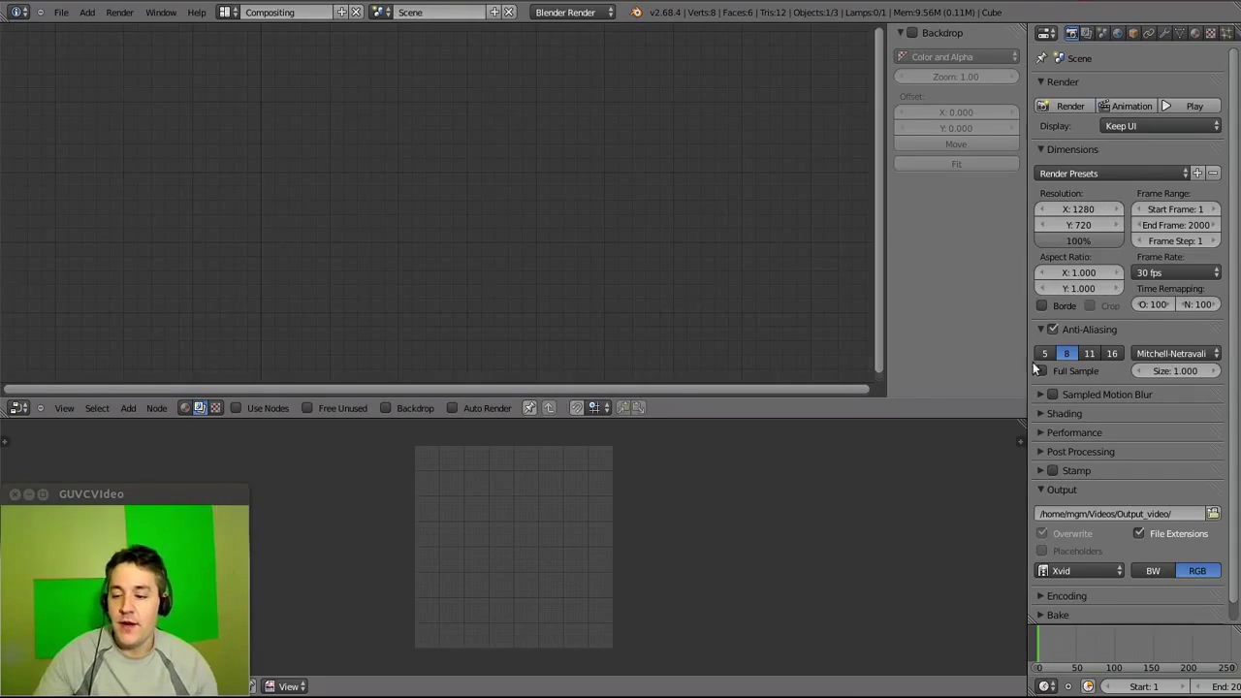
Scrub the playhead back and forth along the timeline.
mouse_move(1044, 643)
mouse_down()
mouse_move(1101, 643)
mouse_move(1054, 644)
mouse_up()
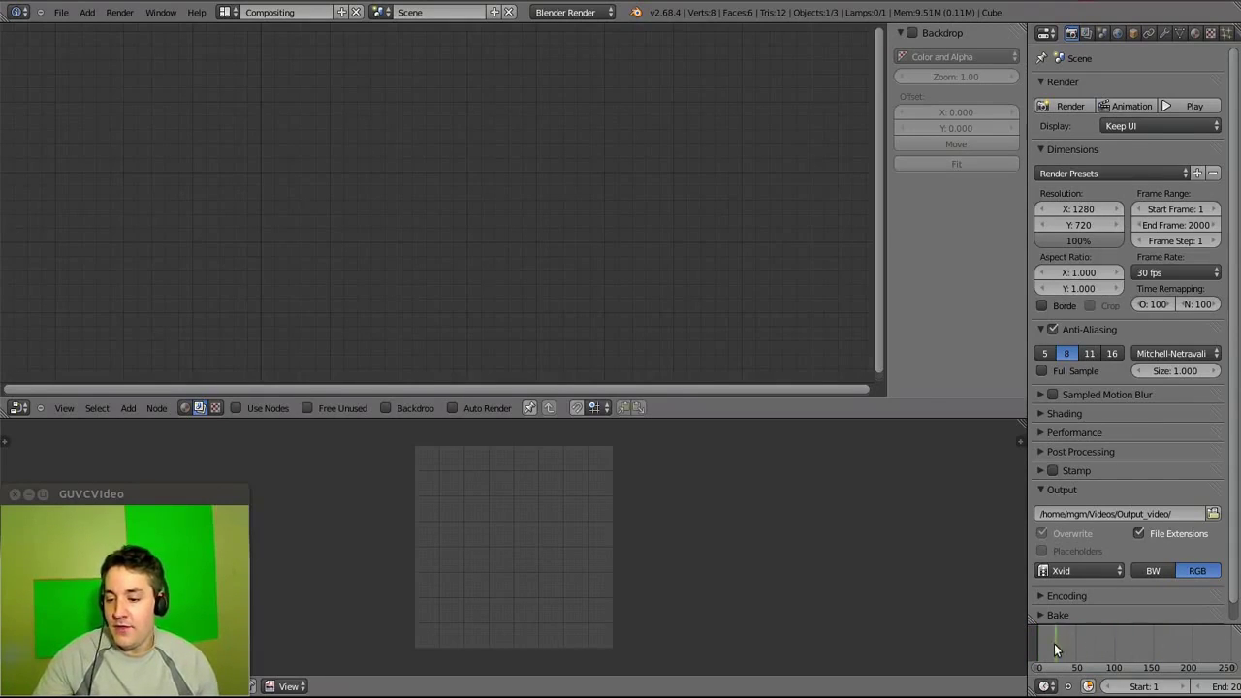
drag(1130, 652, 1046, 648)
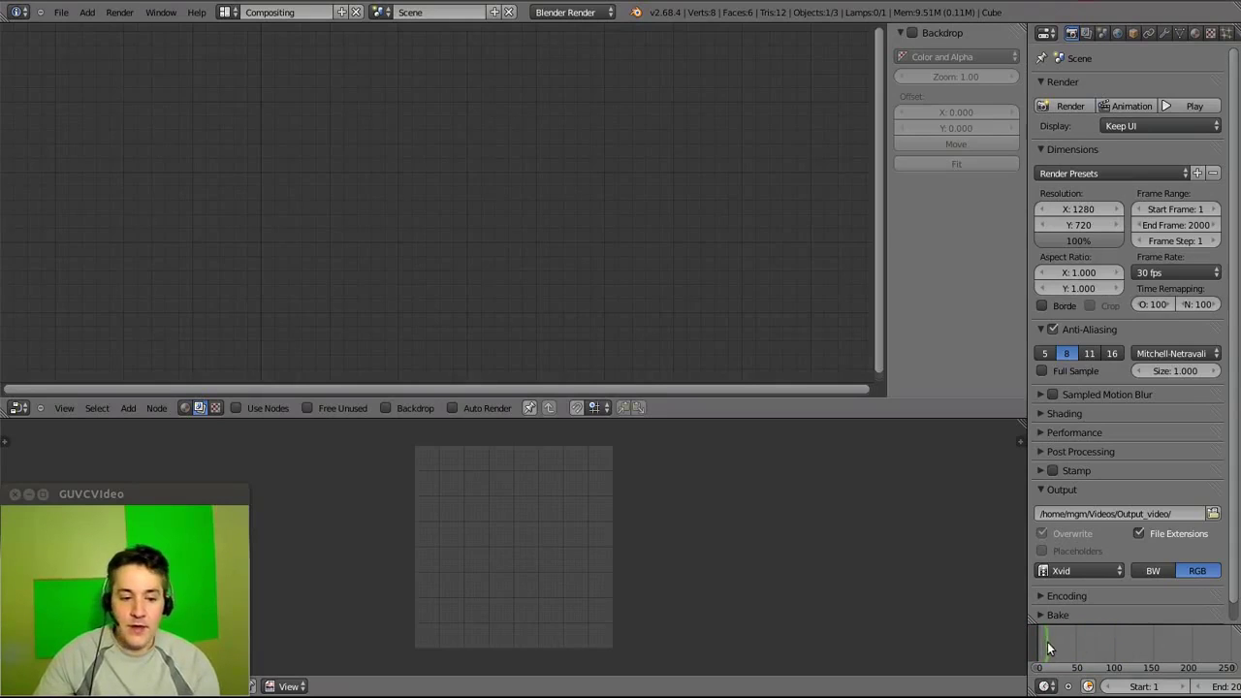
drag(1127, 655, 1082, 648)
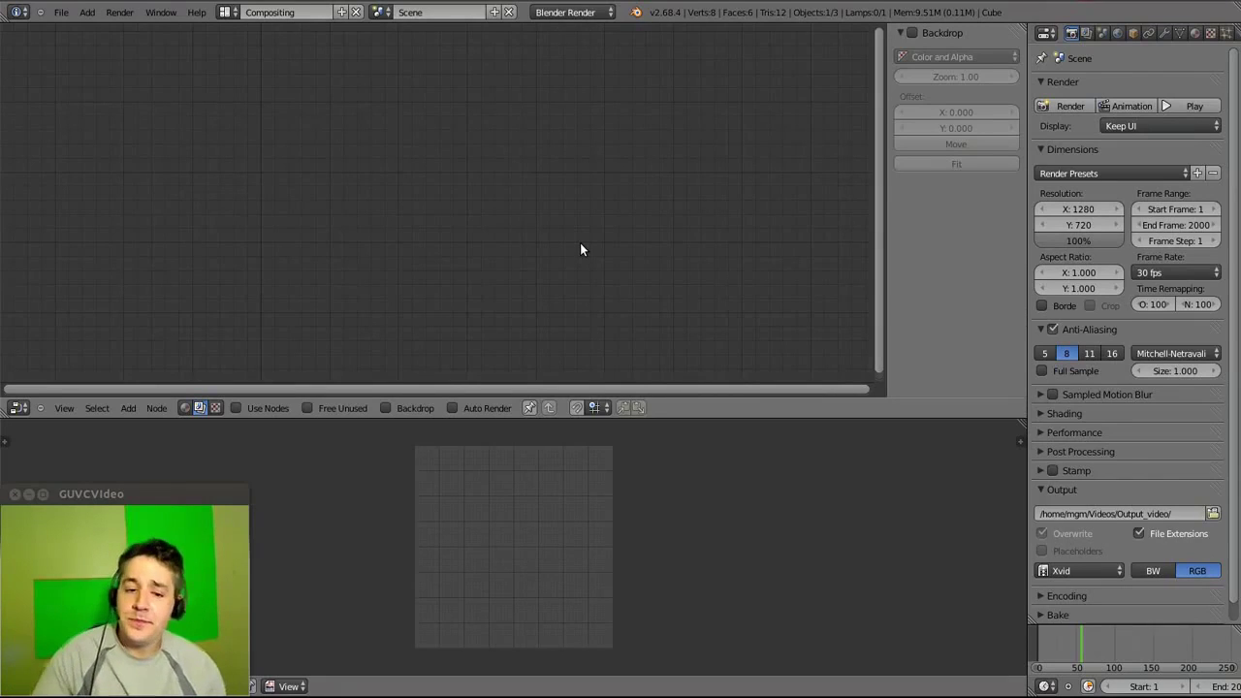
Enable Use Nodes, Free Unused and Auto Render for the scene's compositing.
click(236, 408)
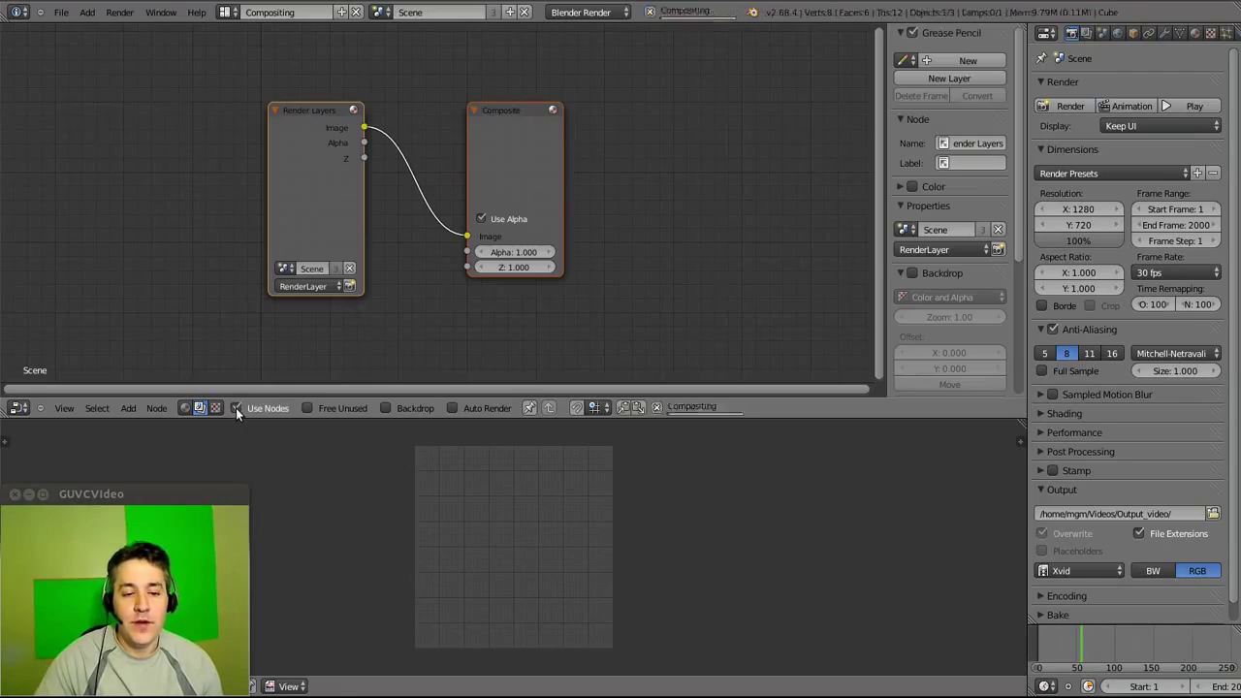
click(313, 407)
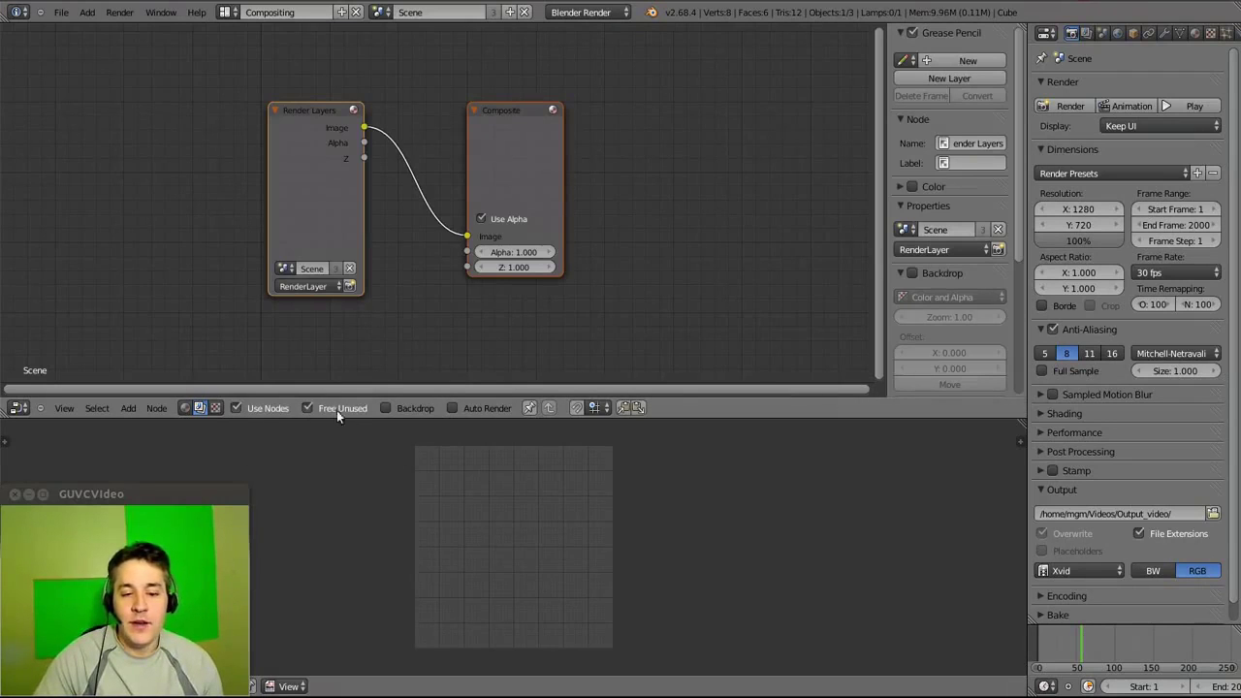
click(451, 408)
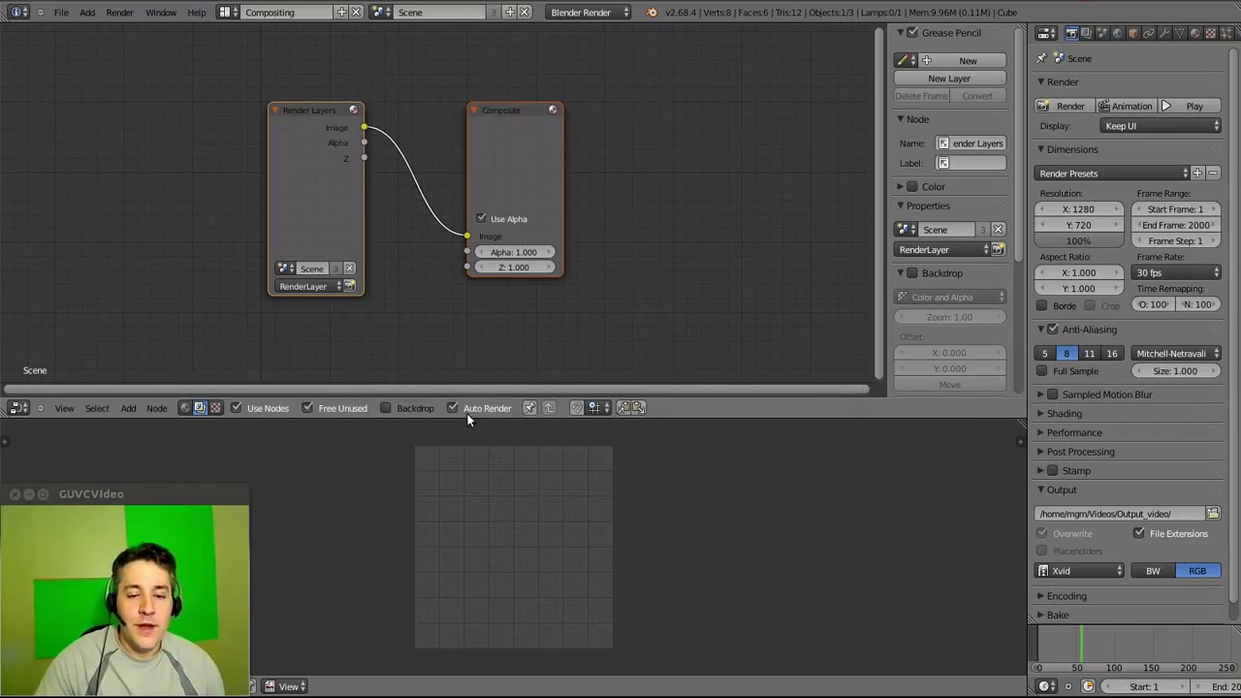
Delete the Render Layers node and move the Composite node to the upper-right area of the node graph.
click(312, 111)
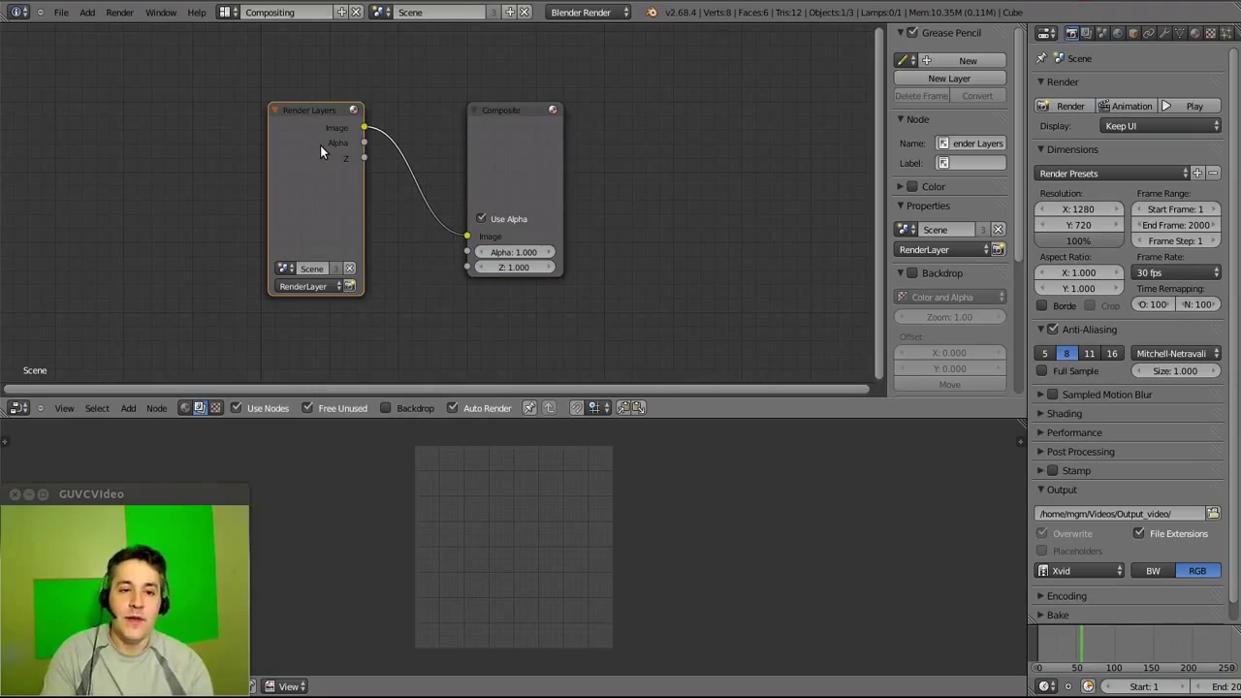
key(x)
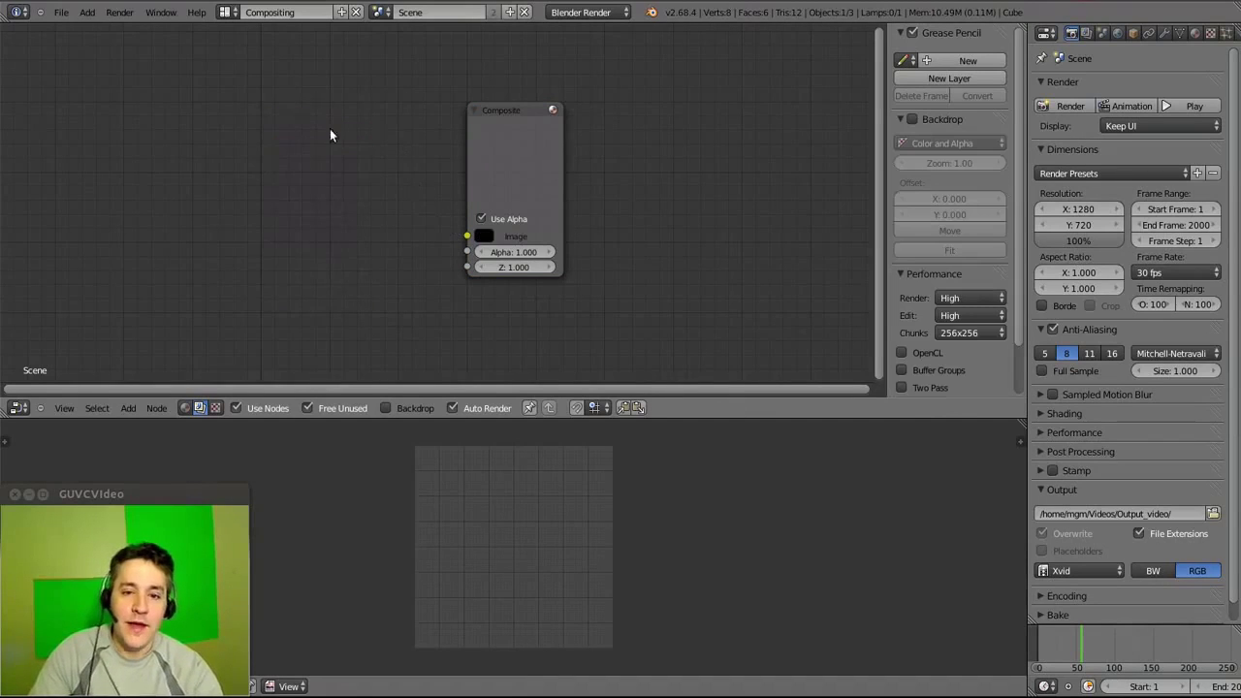
drag(507, 105, 801, 66)
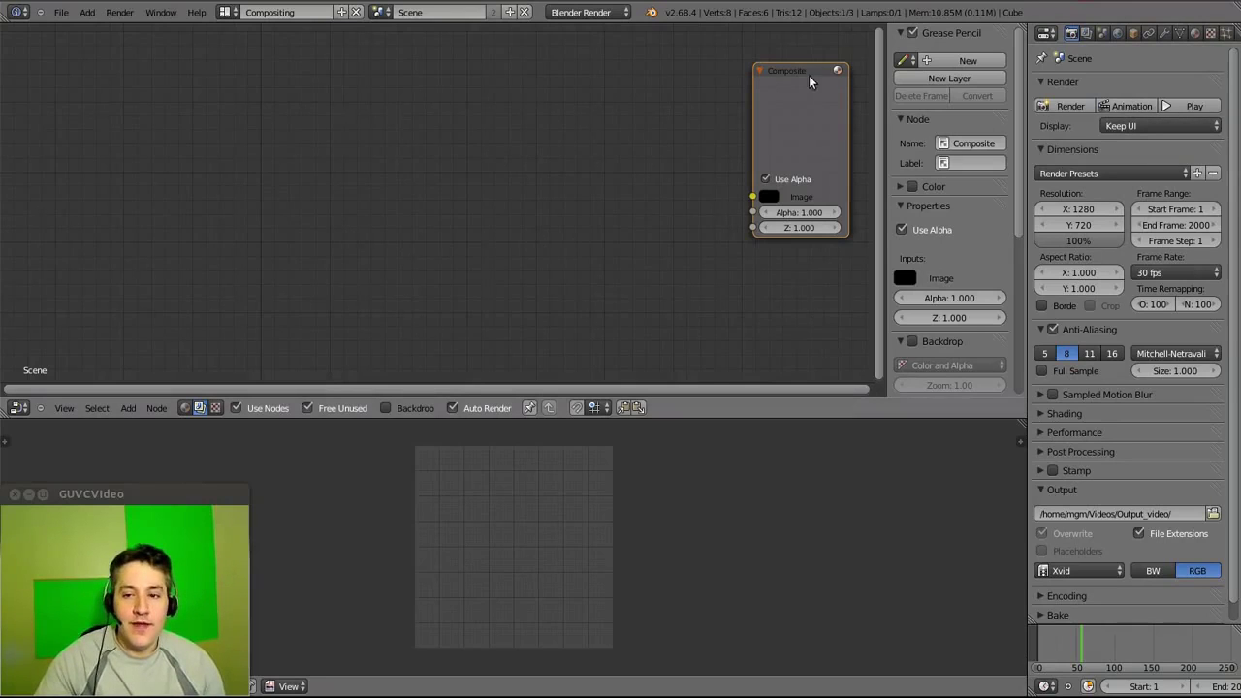
drag(807, 72, 813, 43)
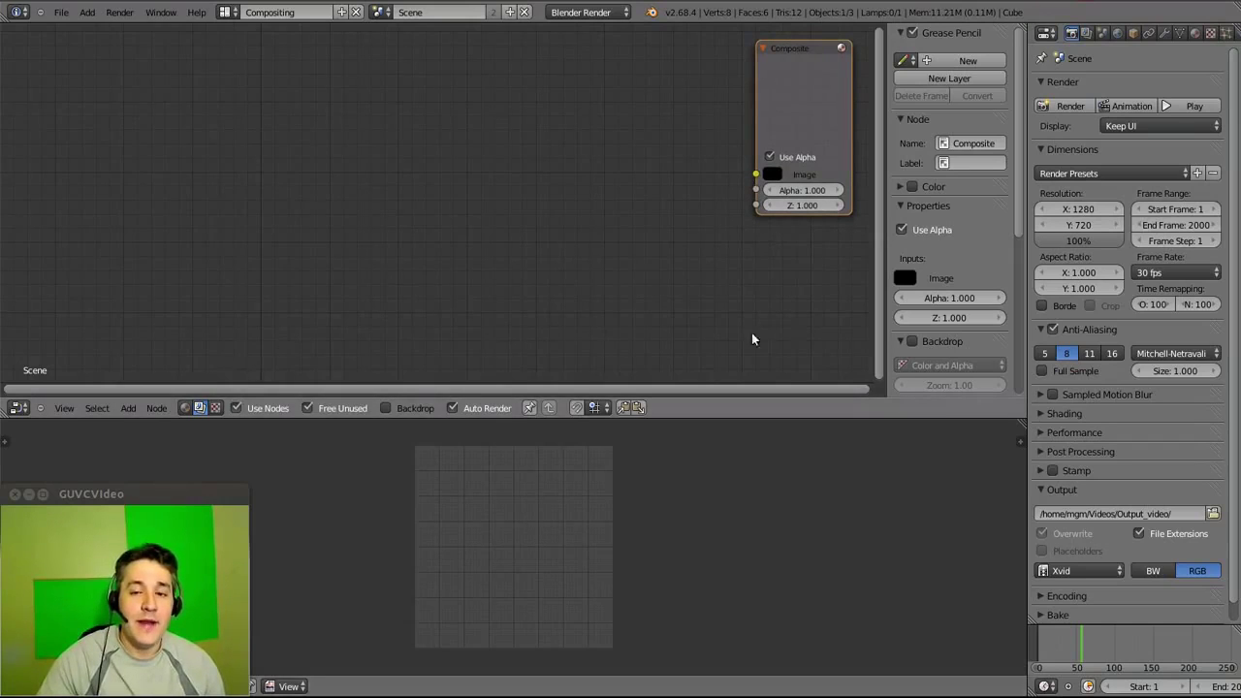
Add a Viewer output node directly below the Composite node.
click(129, 409)
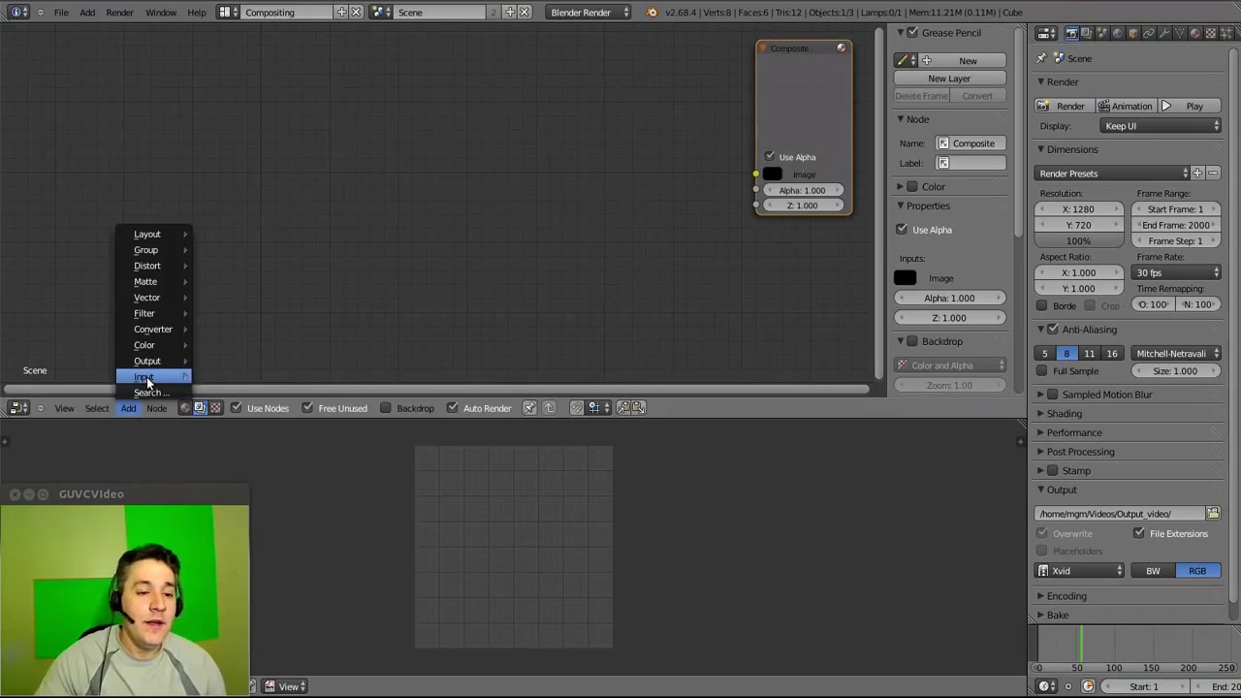
mouse_move(147, 382)
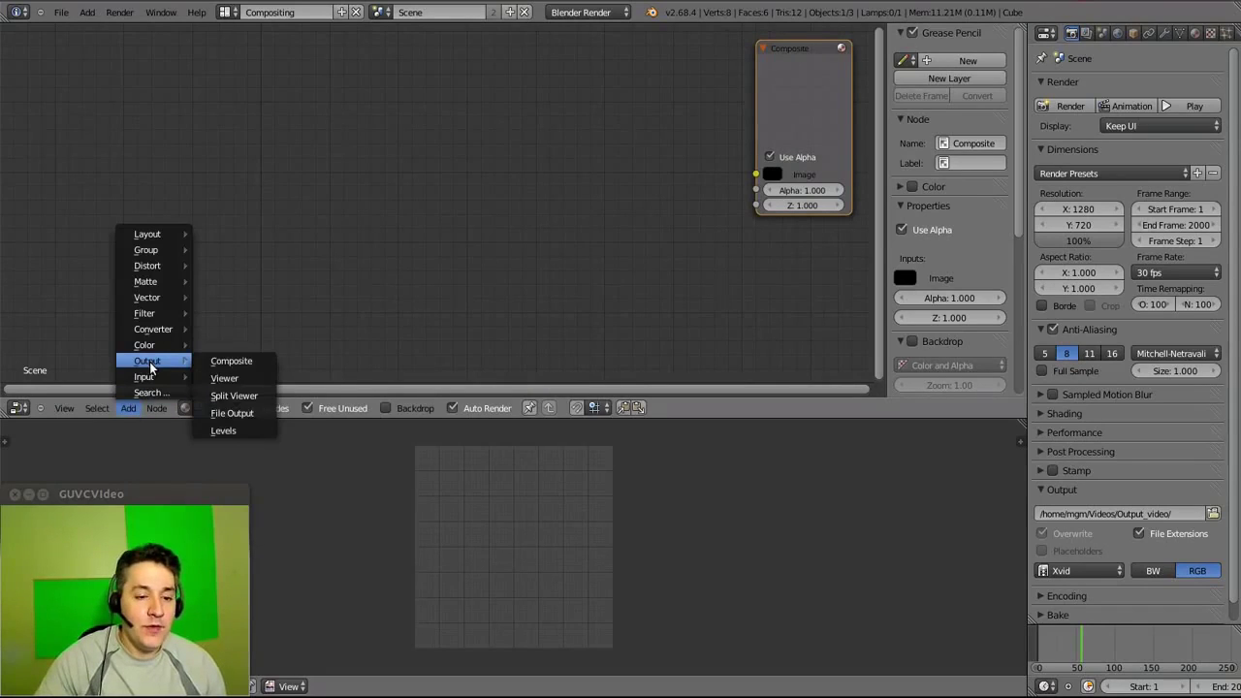
click(219, 380)
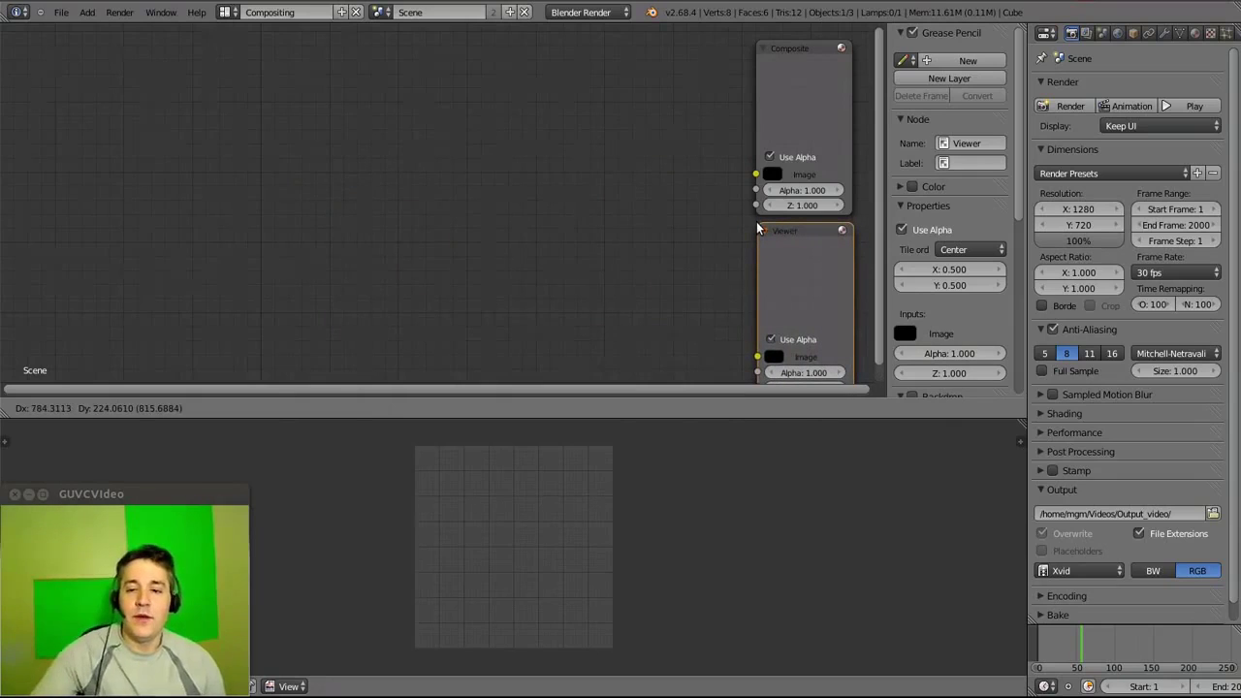
click(757, 224)
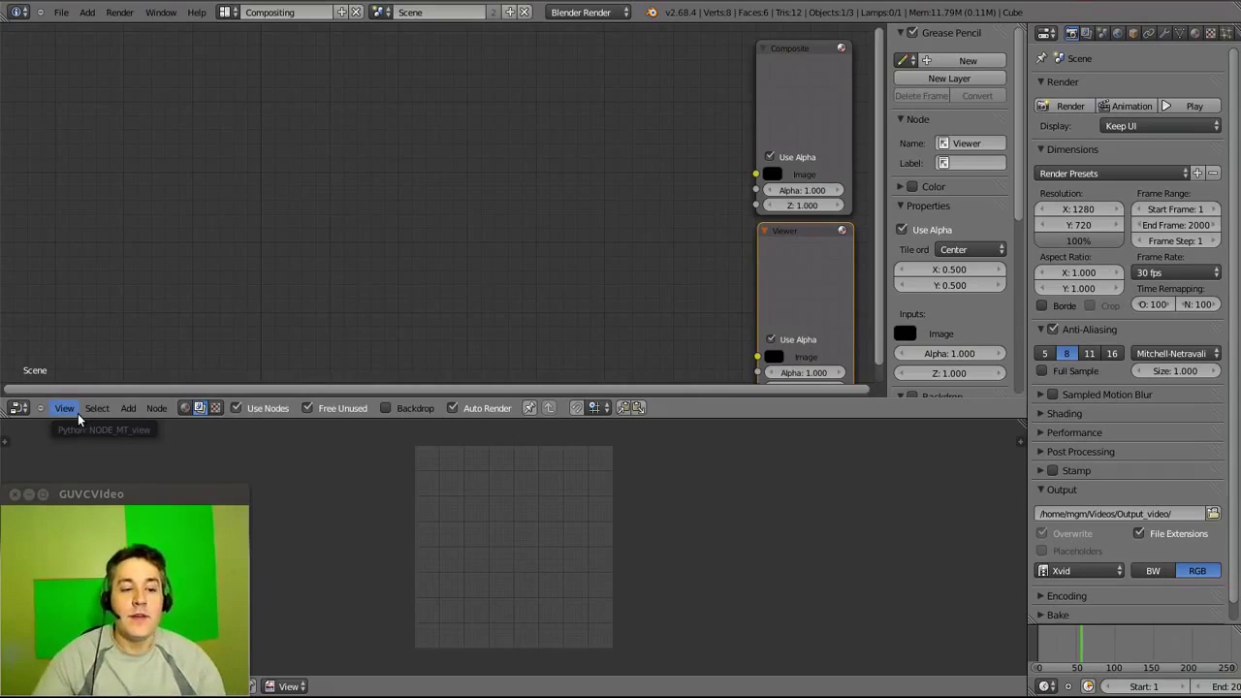
Add a Movie Clip input node at the far left of the node graph.
click(134, 412)
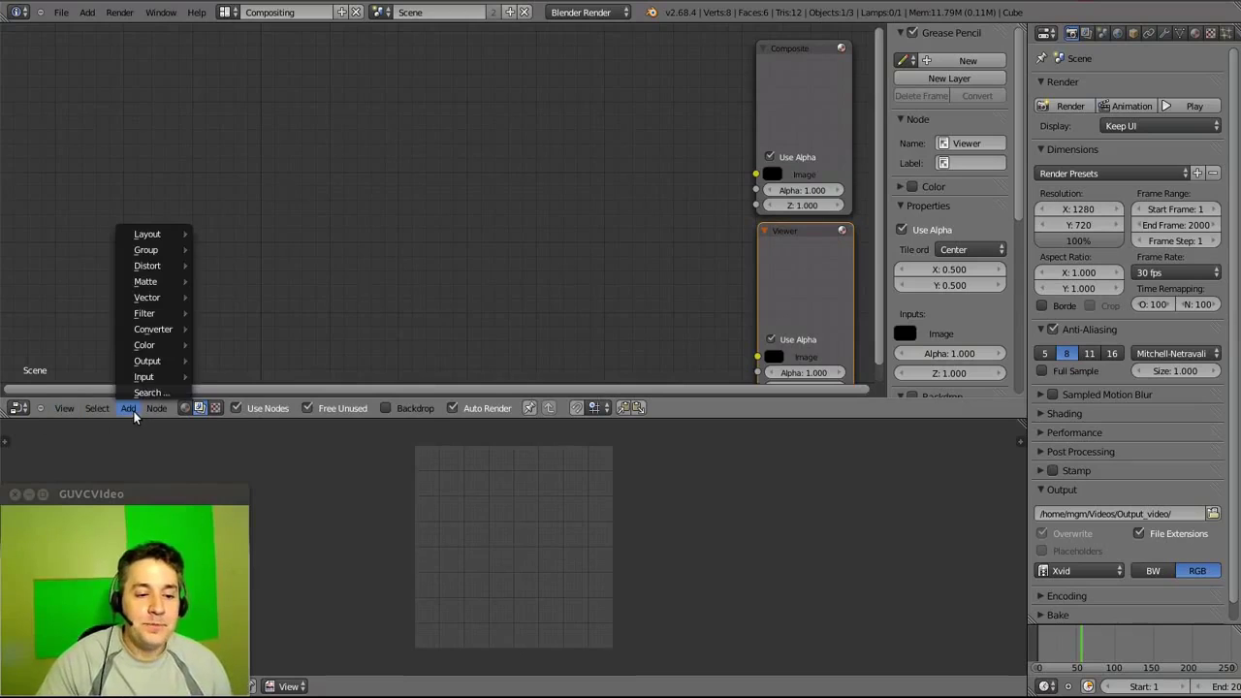
mouse_move(184, 382)
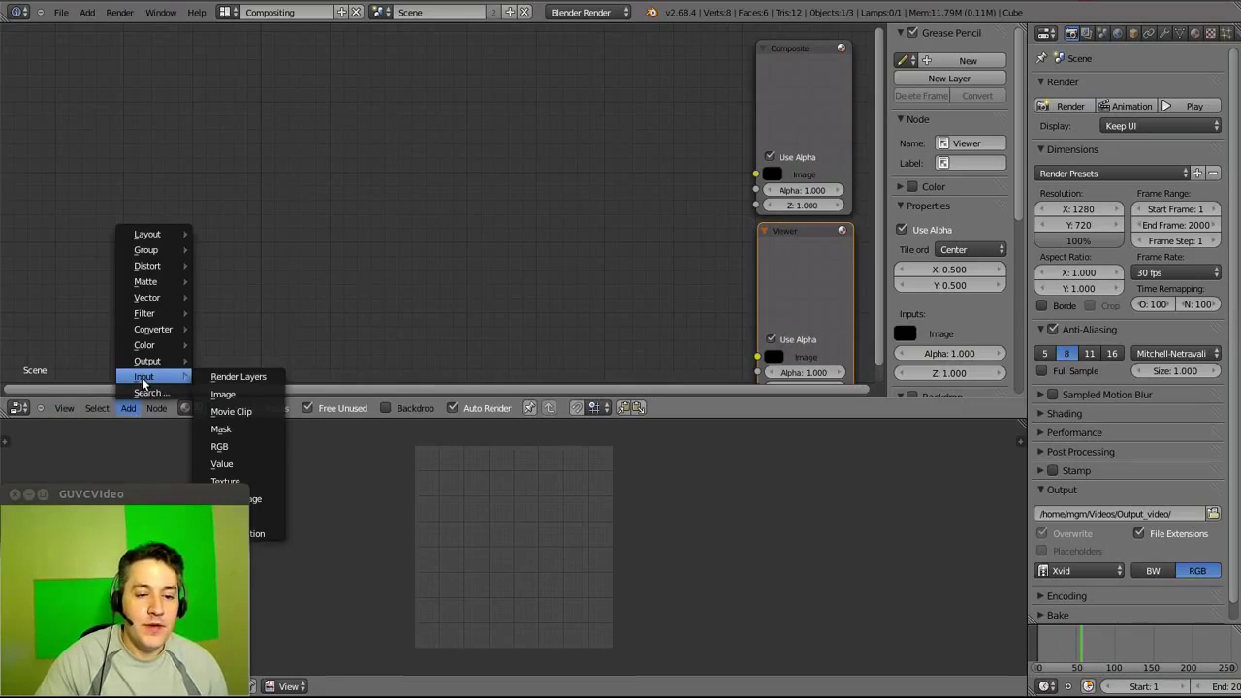
click(239, 412)
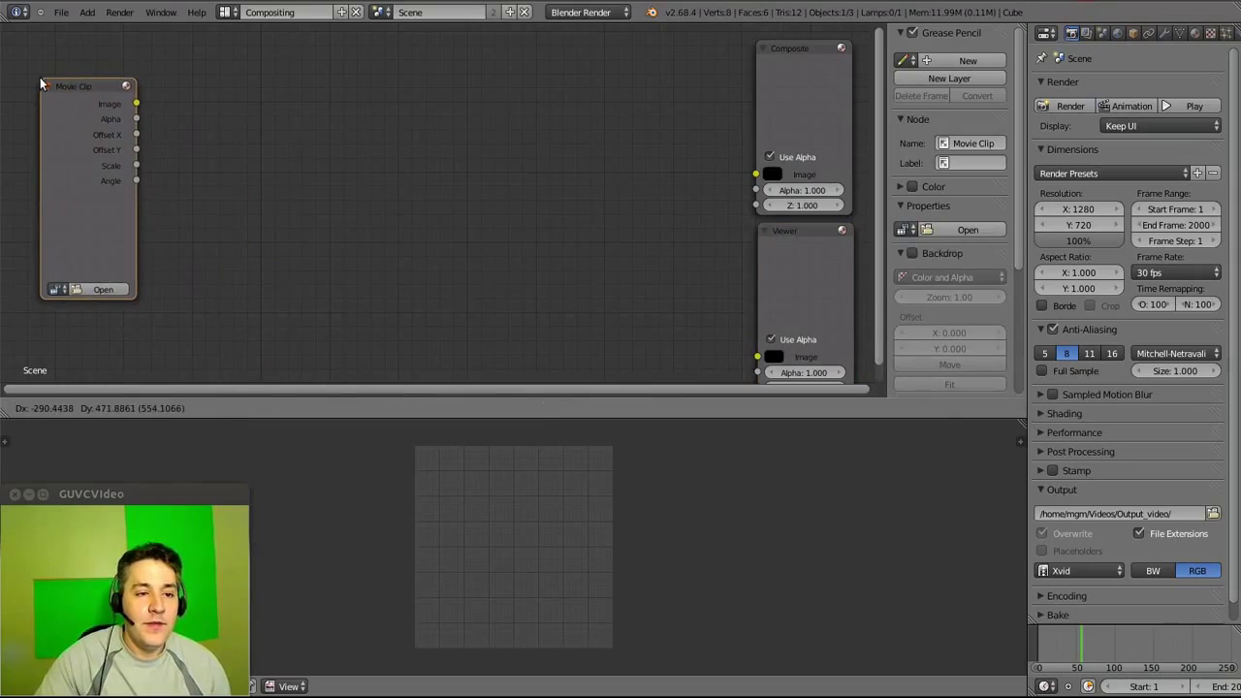
click(39, 84)
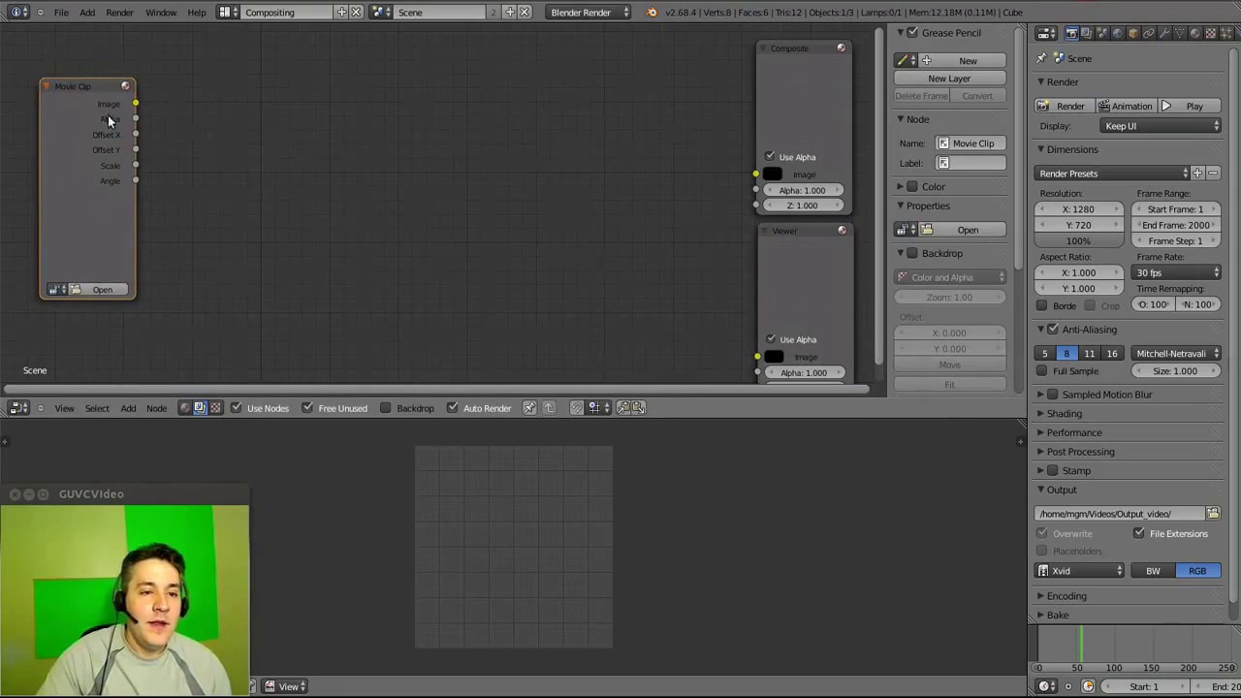
Load capture-42.mp4 from the home folder into the Movie Clip node.
click(80, 290)
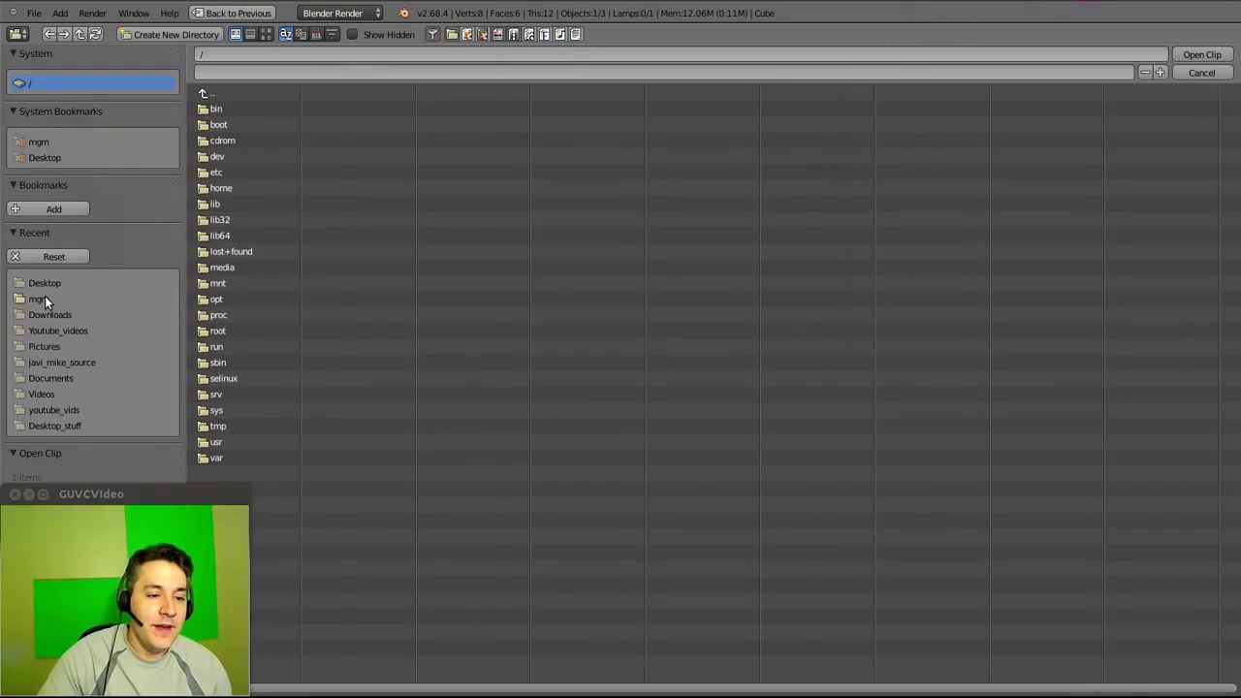
click(45, 299)
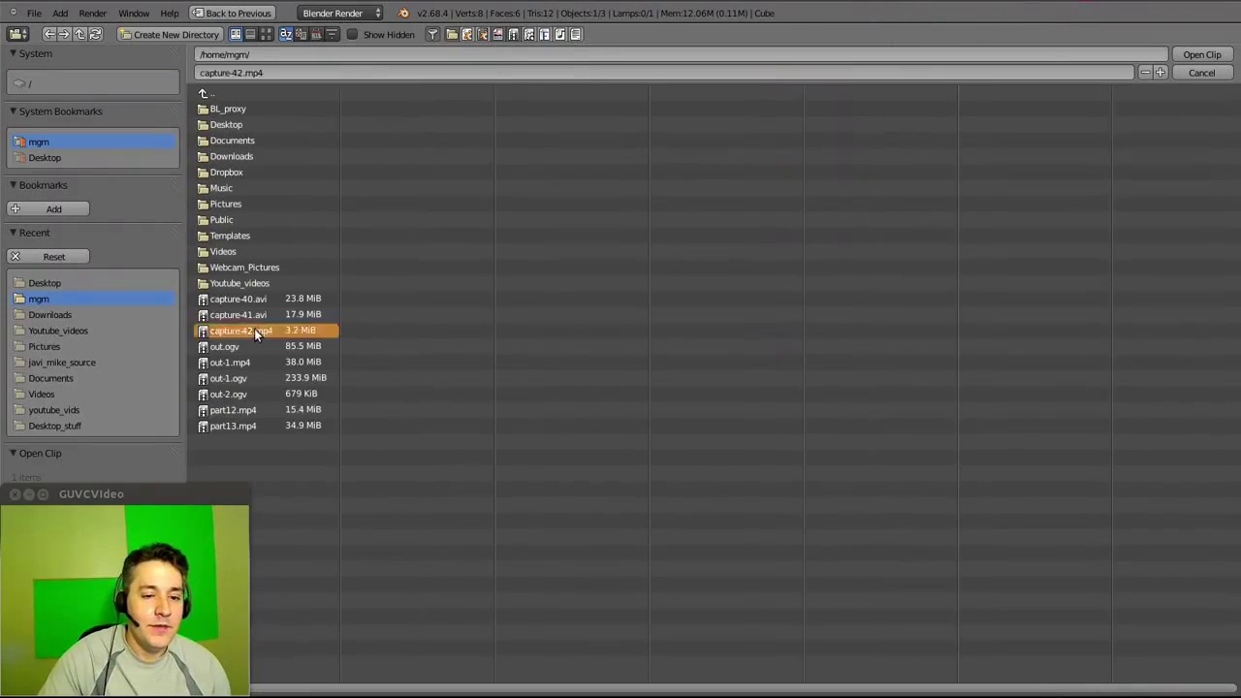
double_click(254, 329)
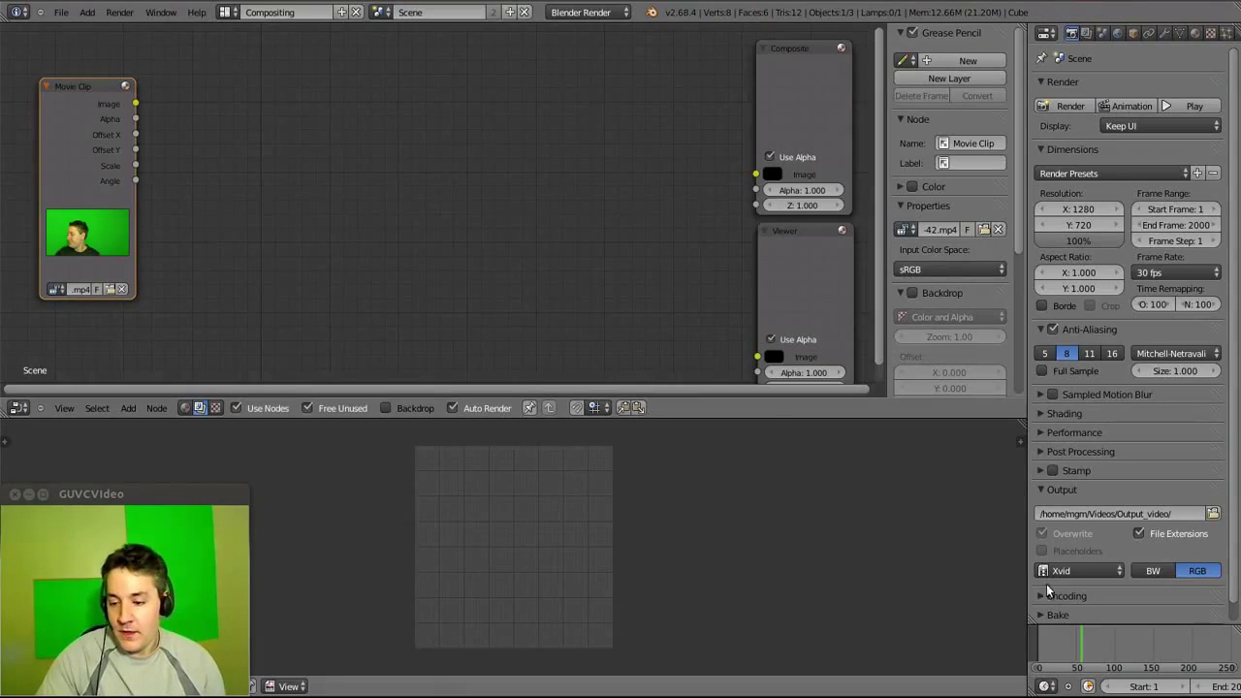
Move the playhead to the beginning of the timeline and set the end frame to 200.
drag(1084, 655, 1040, 654)
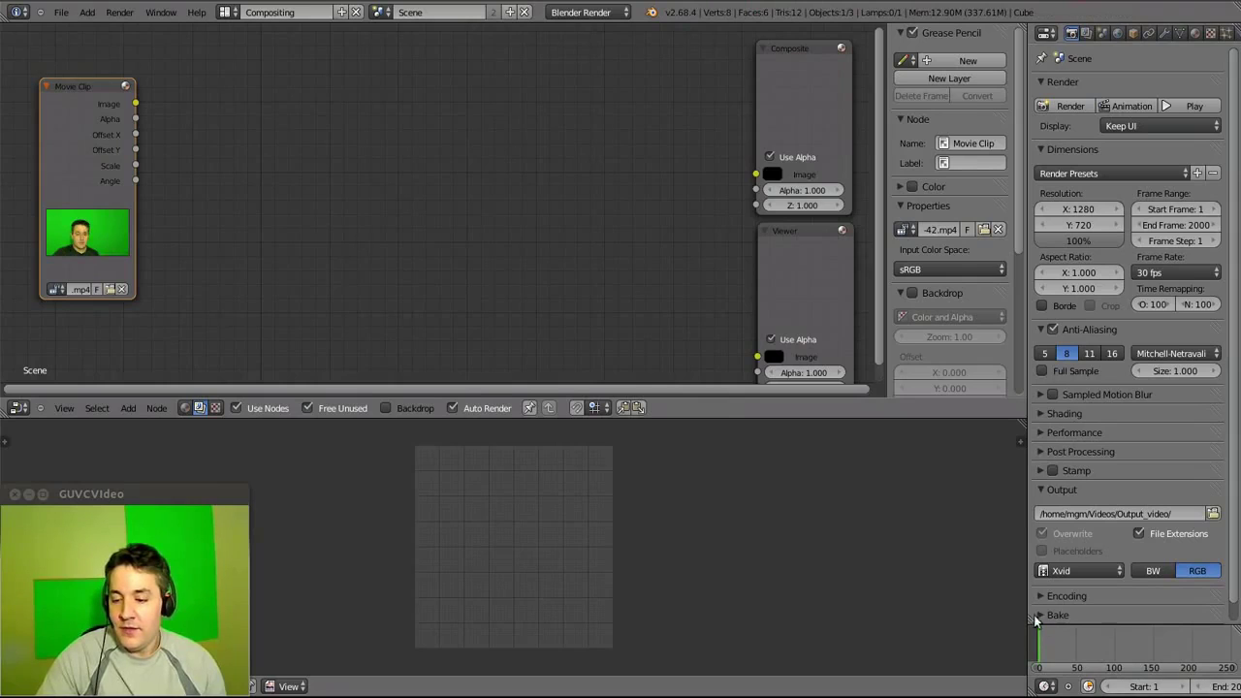
drag(1029, 613, 992, 611)
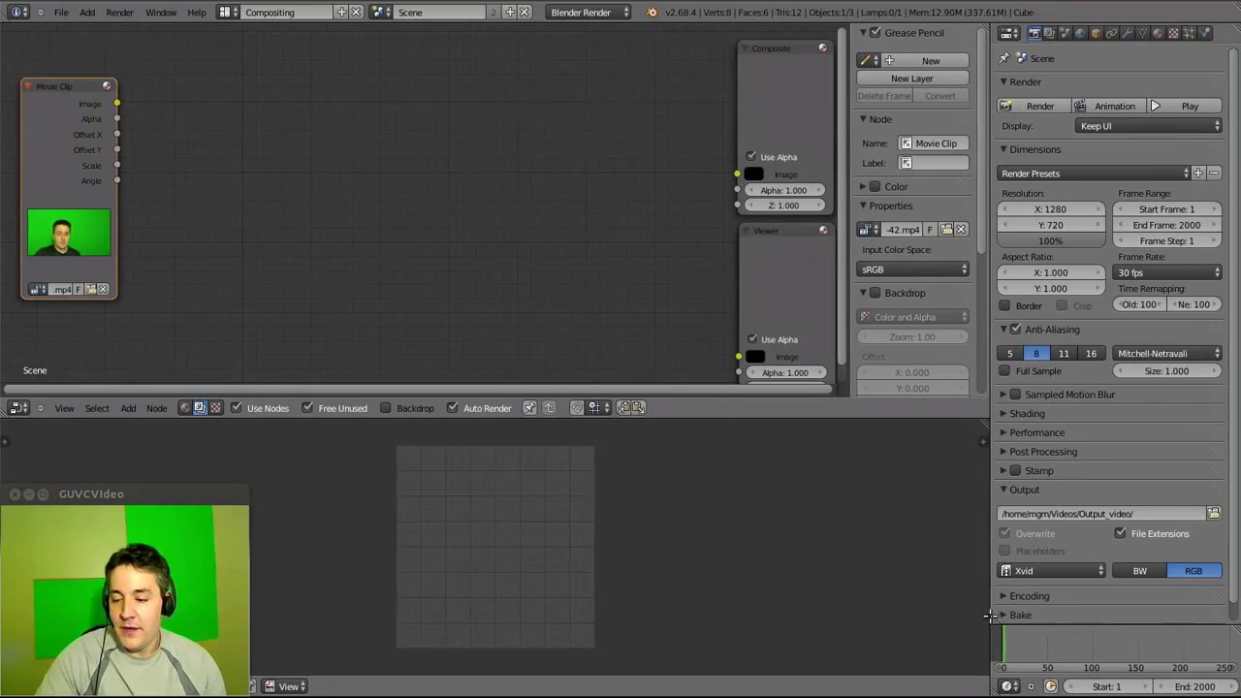
click(1203, 687)
text(200)
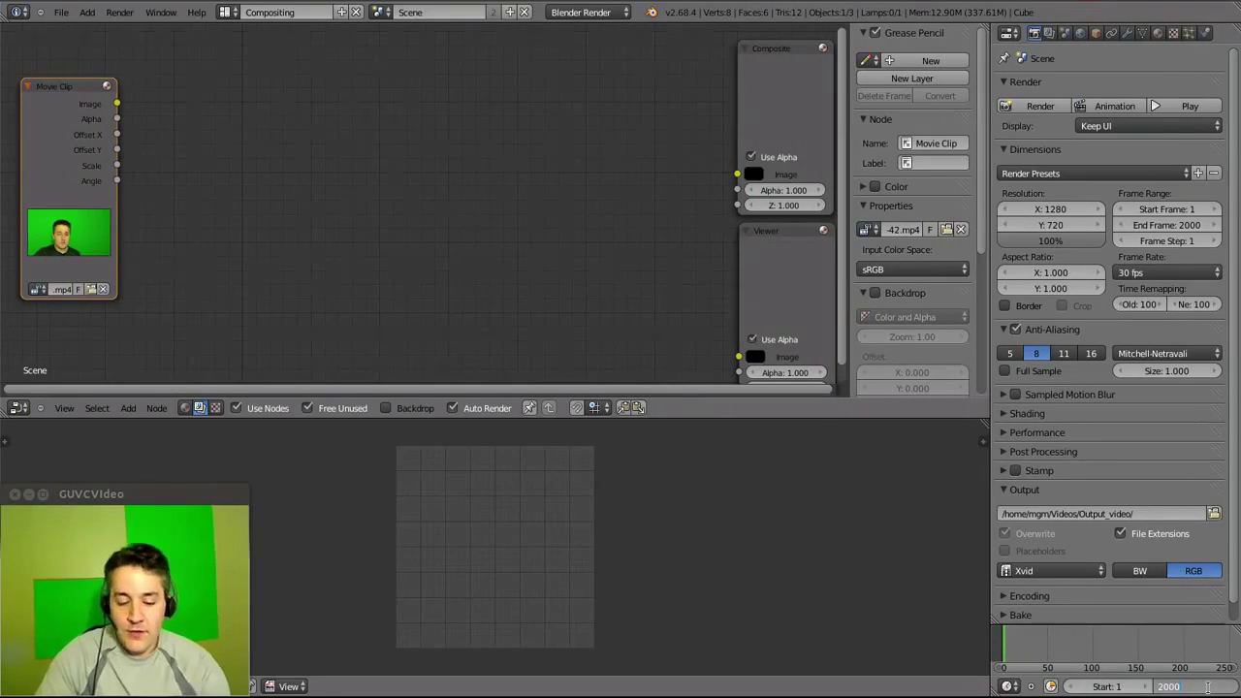
key(Return)
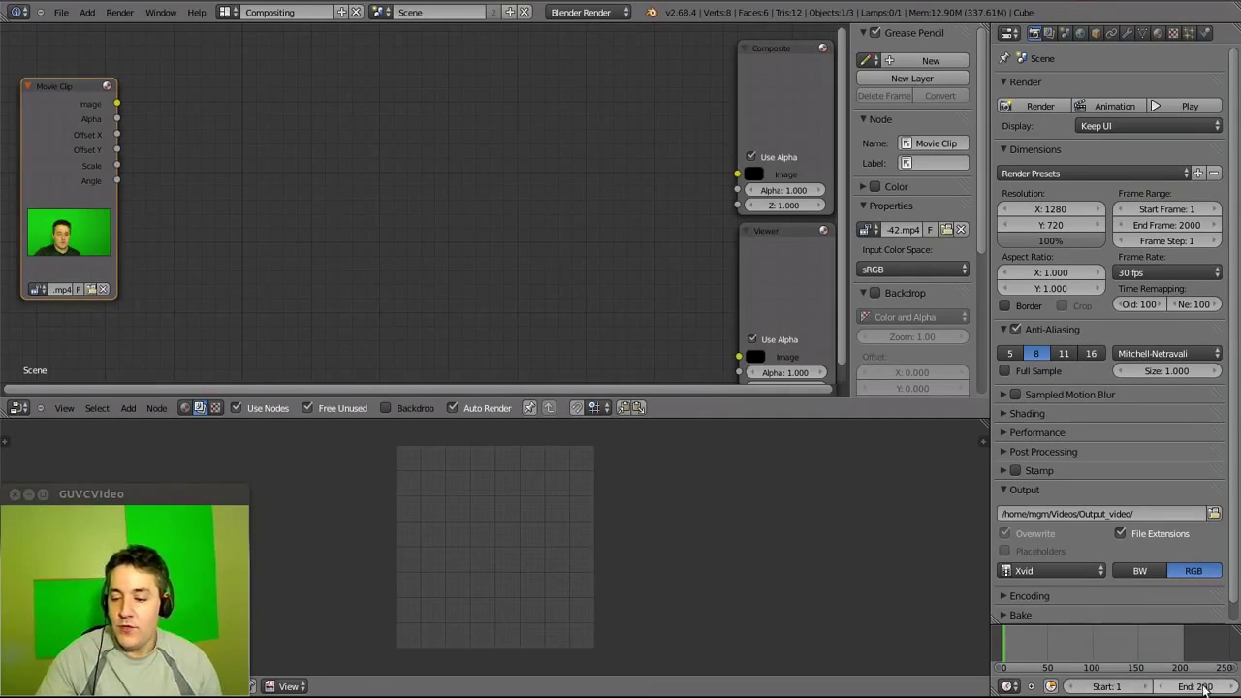
Widen the properties and timeline area to expose the current frame value and set it to 1.
drag(991, 612, 643, 622)
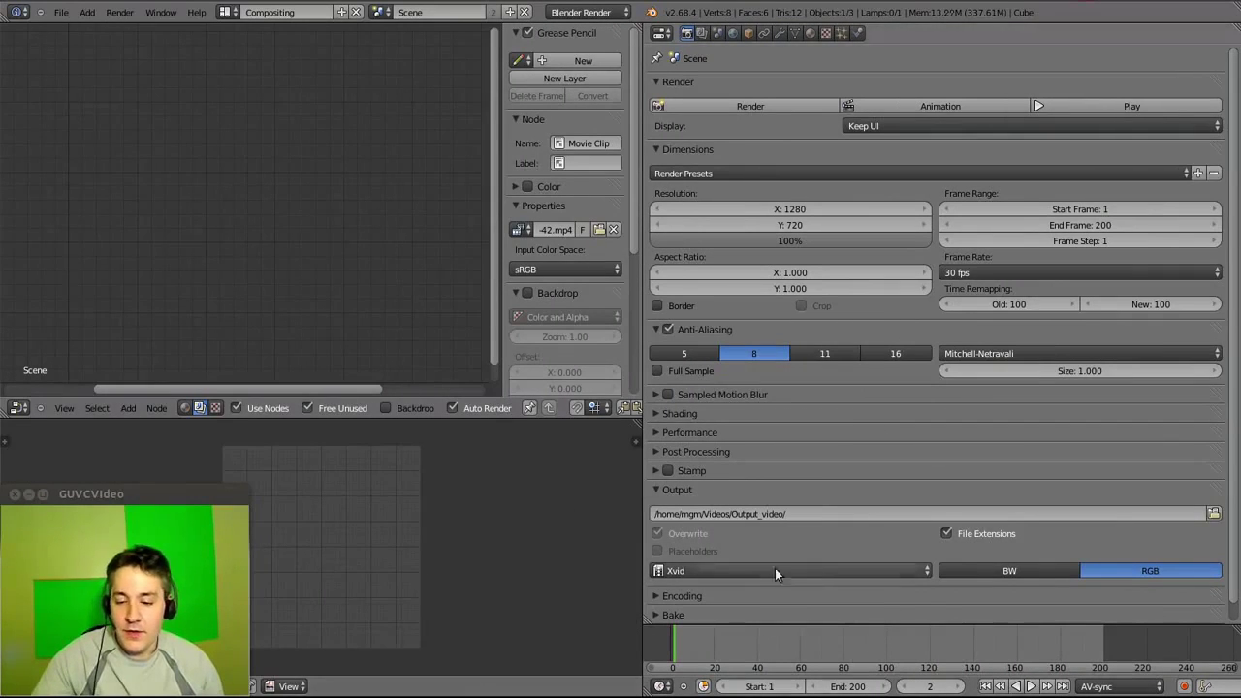
drag(643, 524, 922, 560)
click(1208, 688)
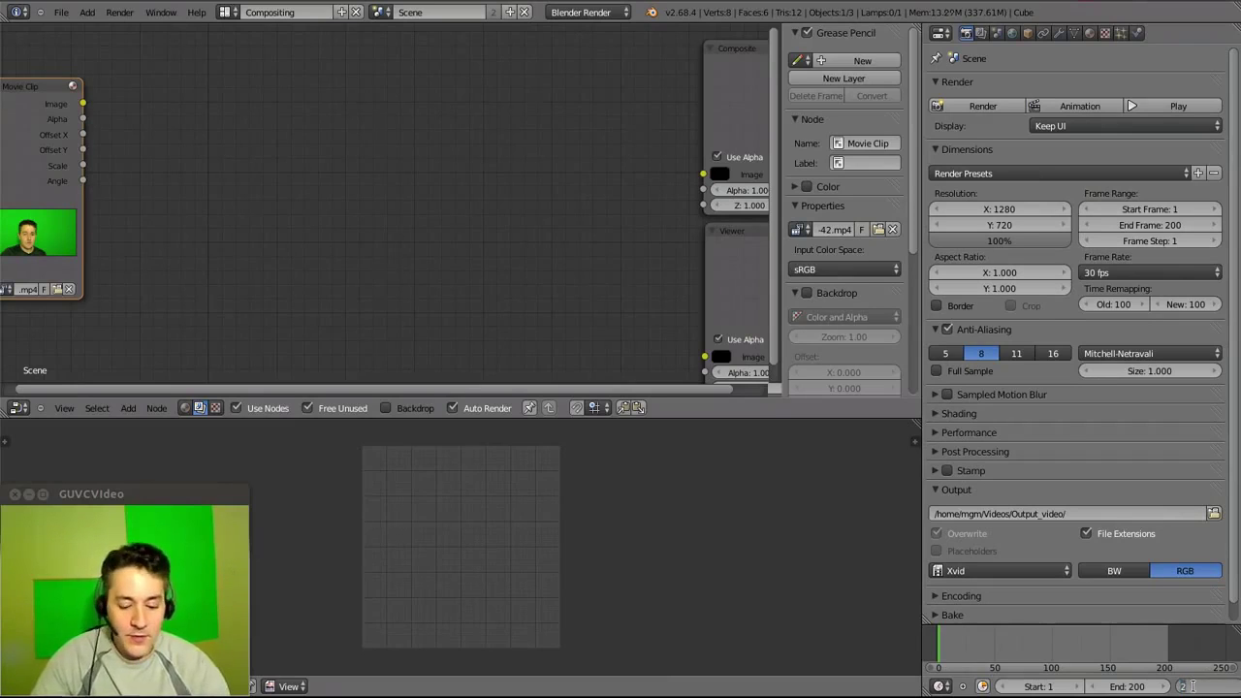
text(1)
key(Return)
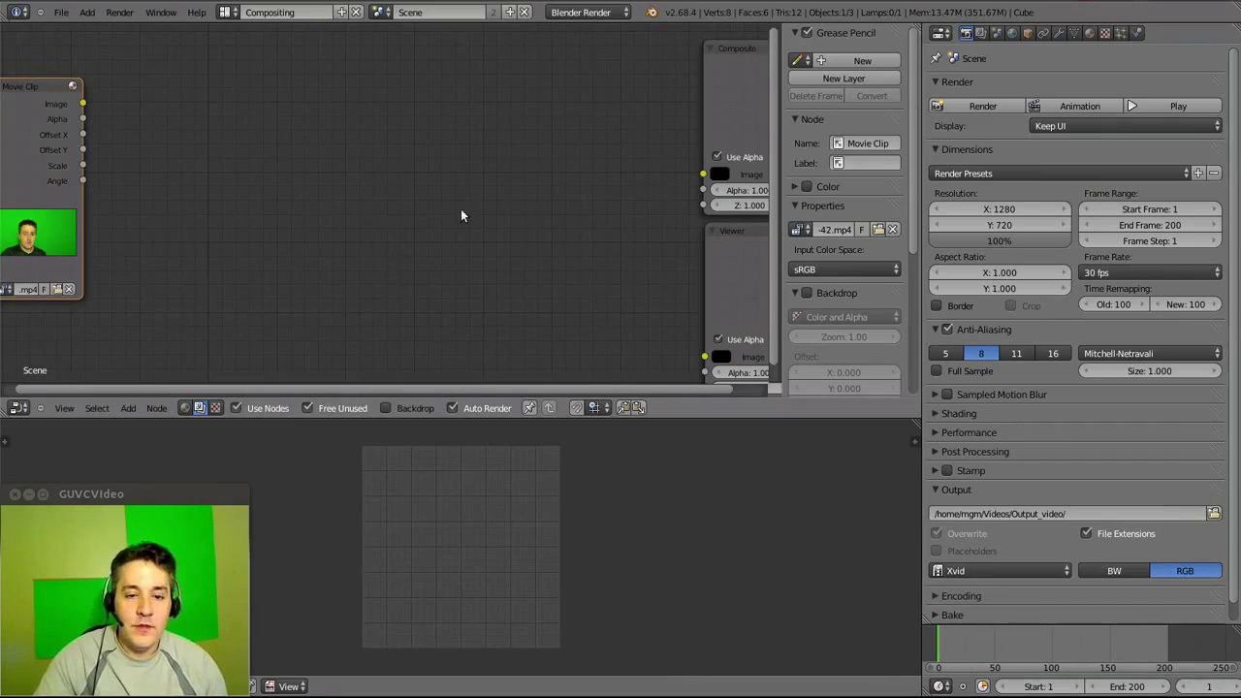
Connect the Movie Clip node's Image output to the Viewer node's Image input.
scroll(347, 156, down, 4)
middle_drag(338, 185, 345, 158)
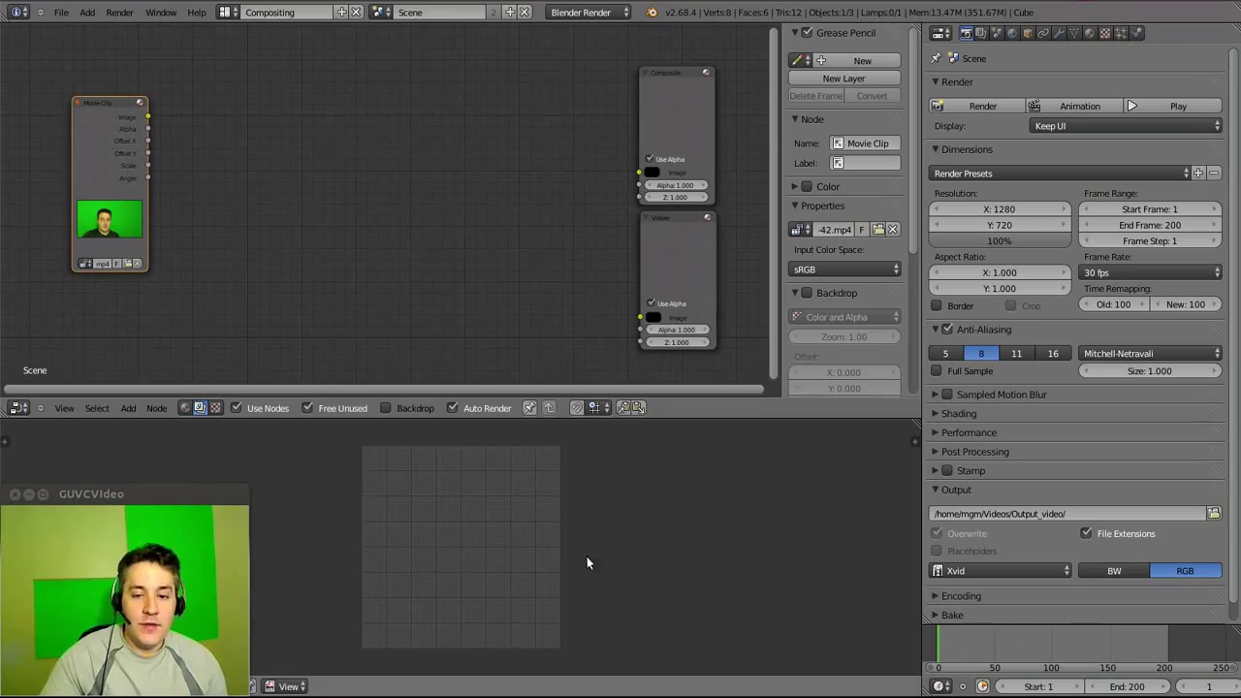
drag(147, 118, 640, 317)
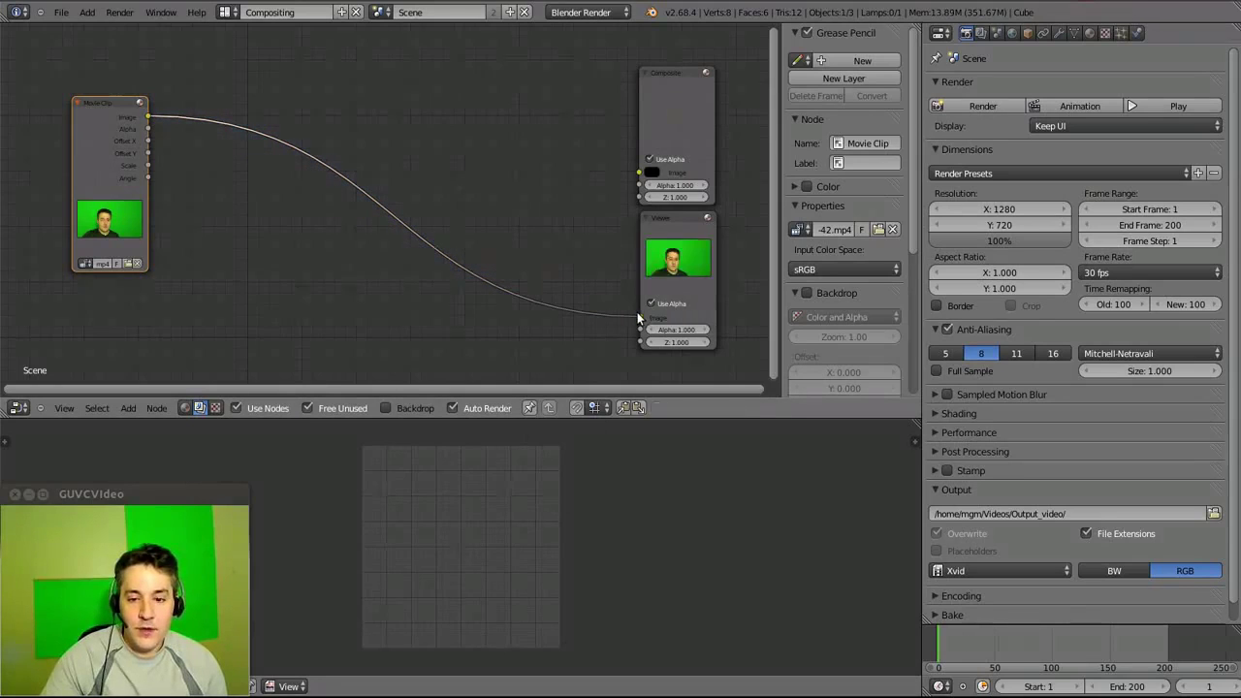
Move the webcam window clear of the image editor and display the Viewer Node image in that editor.
click(156, 494)
drag(155, 494, 1125, 41)
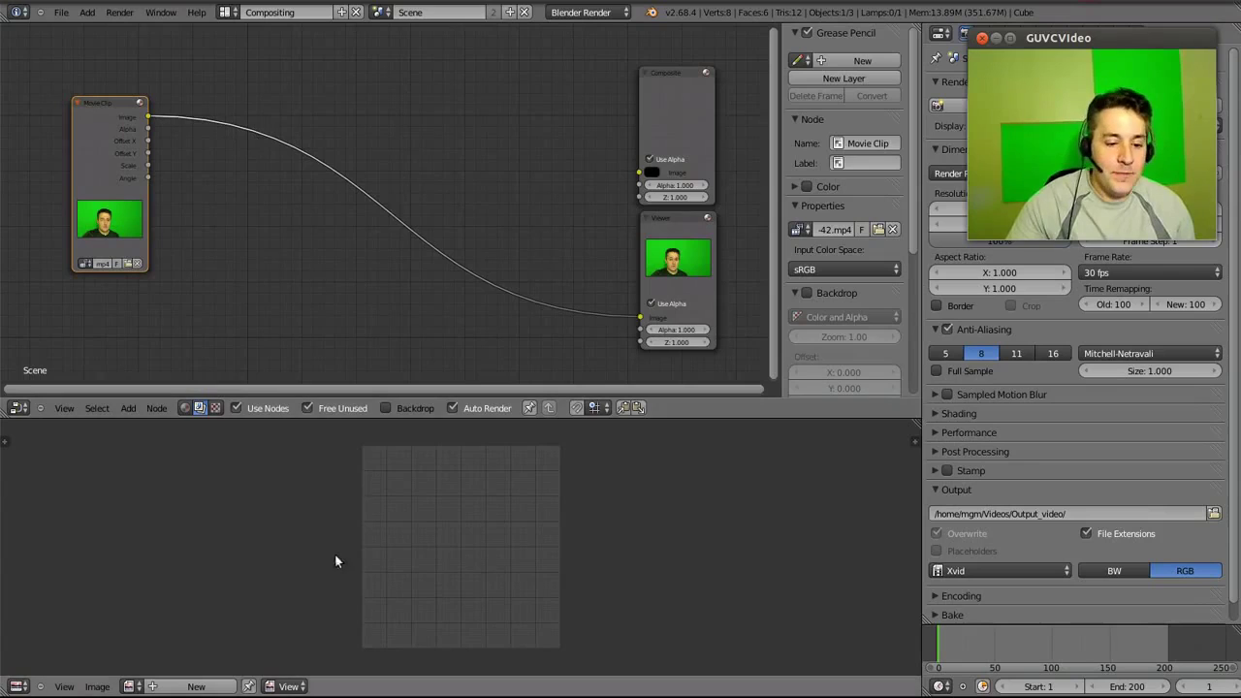
click(131, 686)
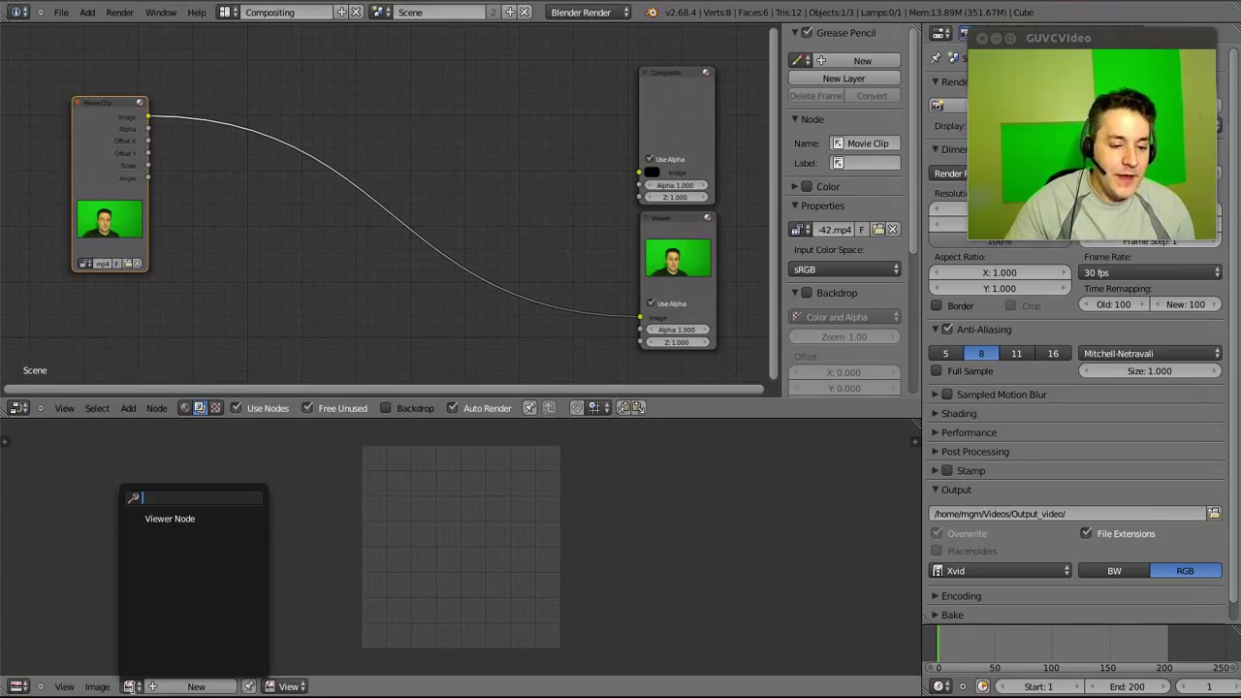
click(170, 520)
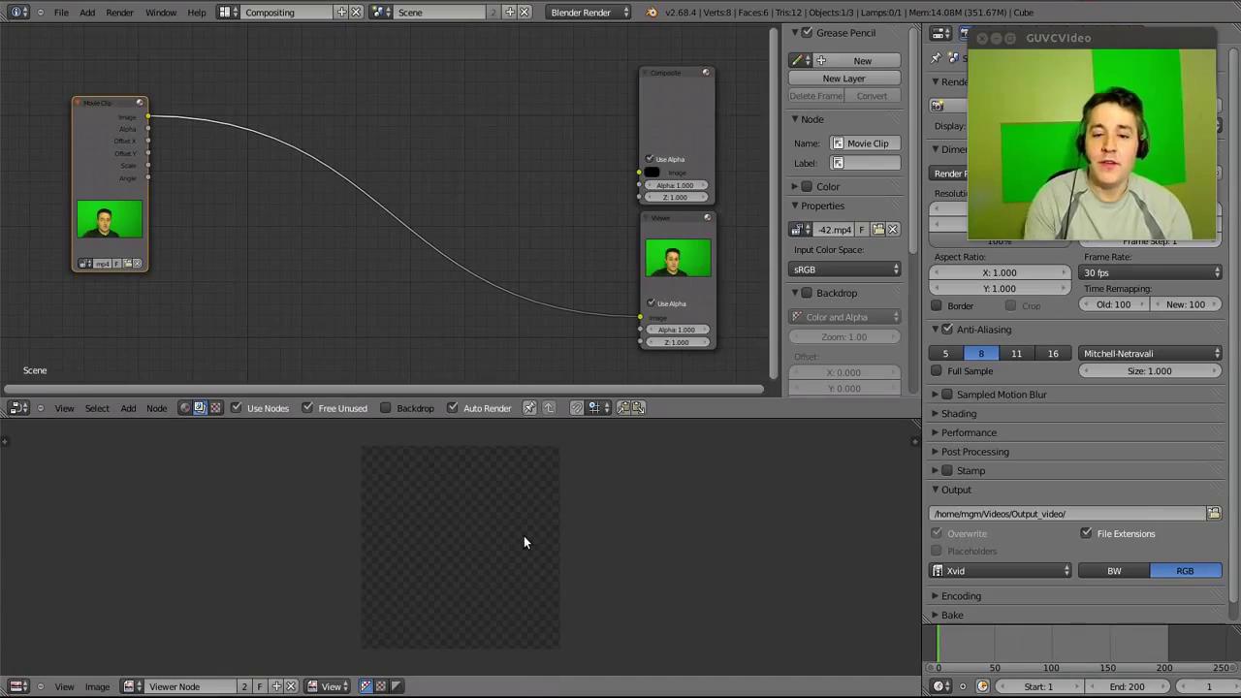
Scrub the timeline to refresh the Viewer image and set the current frame to 1.
click(939, 649)
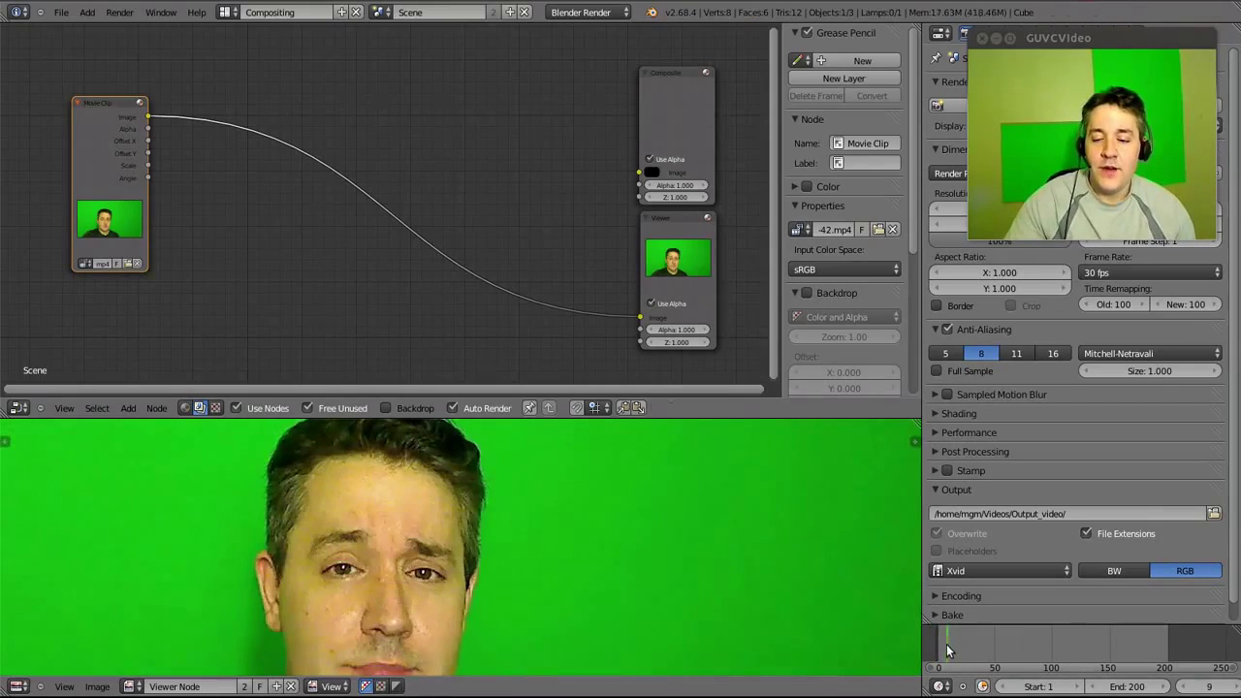
mouse_move(939, 650)
mouse_down()
mouse_move(976, 652)
mouse_move(940, 655)
mouse_up()
click(1207, 687)
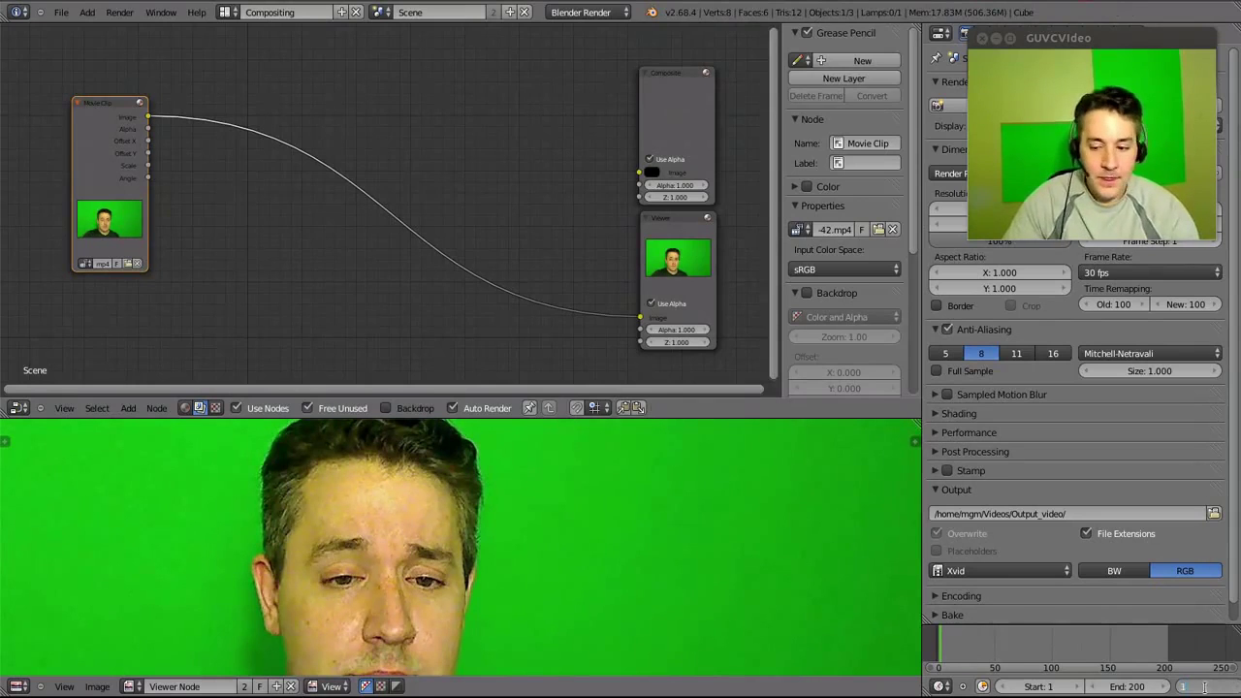
text(1)
key(Return)
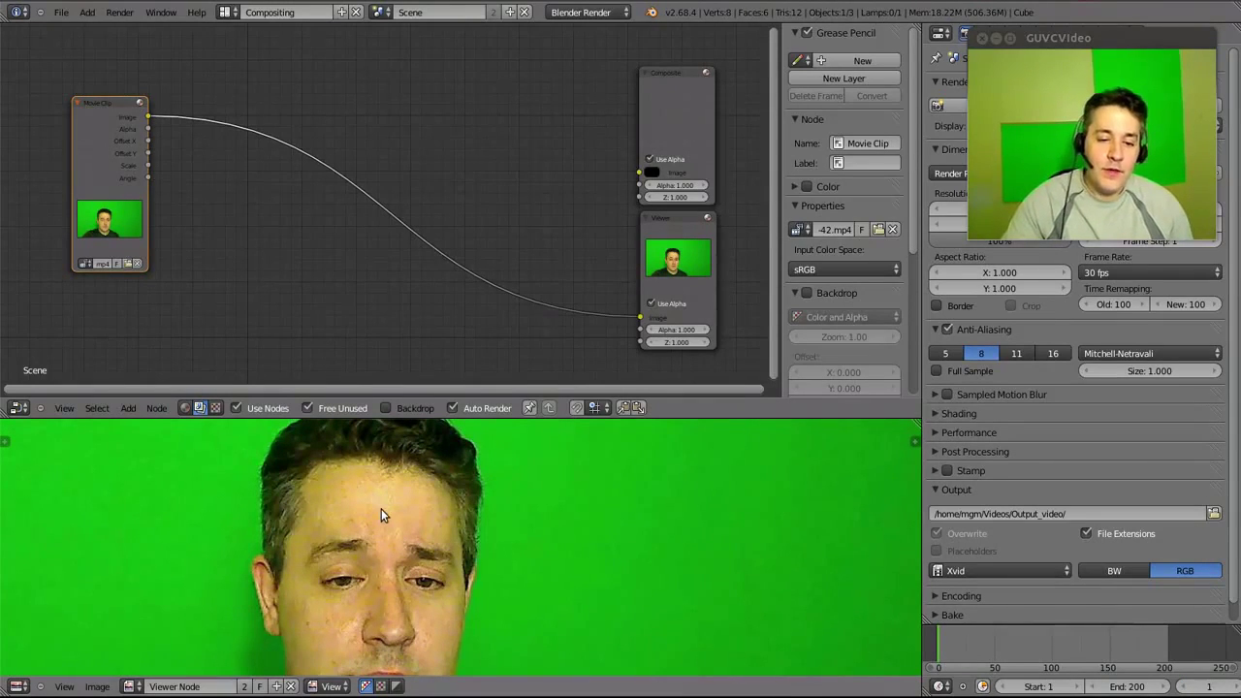
scroll(382, 514, down, 4)
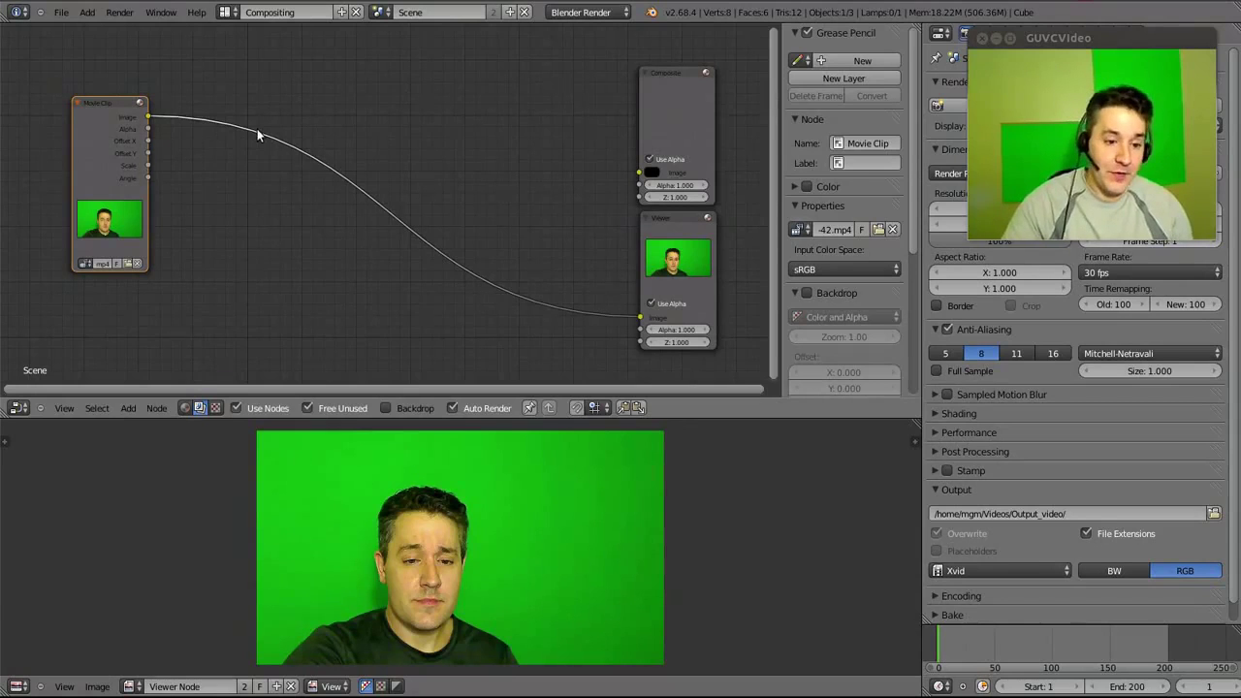
Insert a Channel Key matte node into the link between the Movie Clip and Viewer nodes.
click(136, 412)
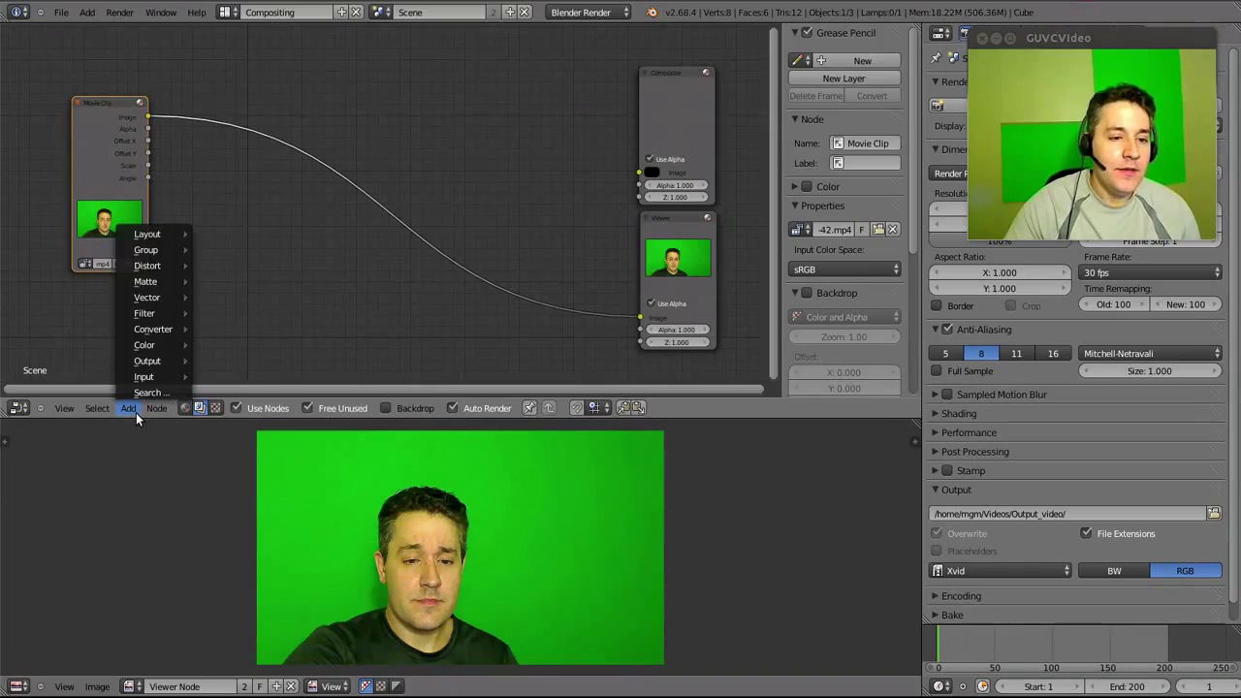
mouse_move(172, 282)
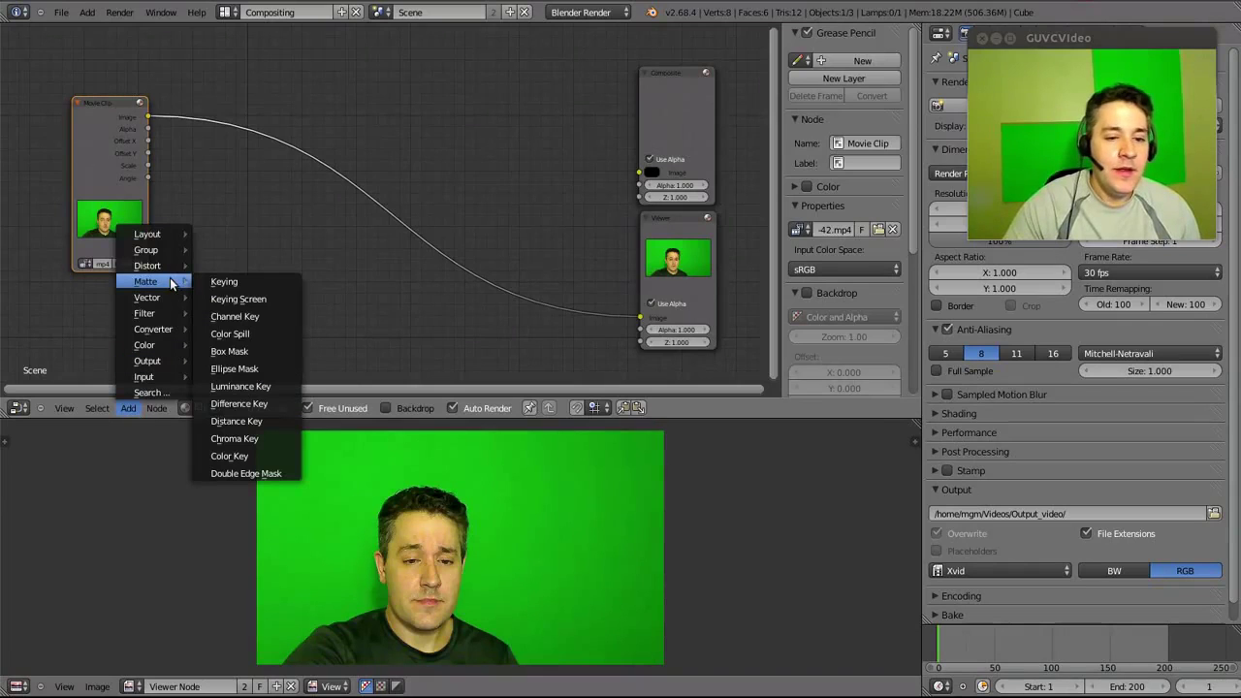
click(255, 318)
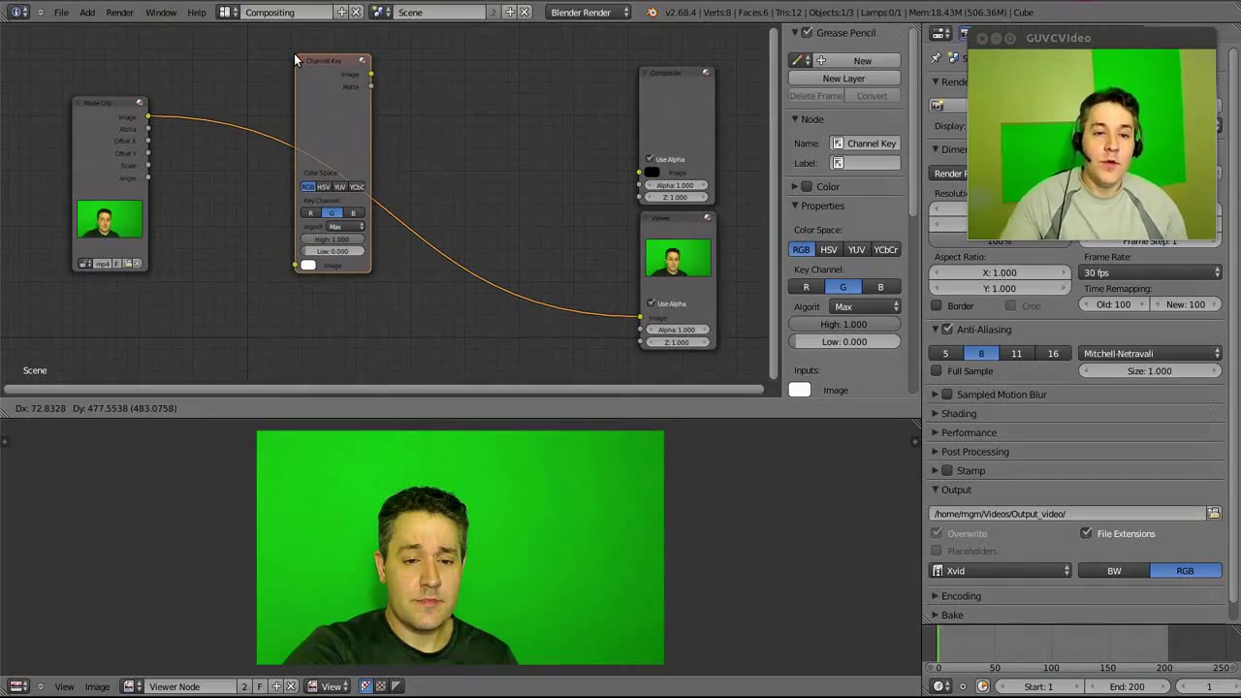
click(294, 54)
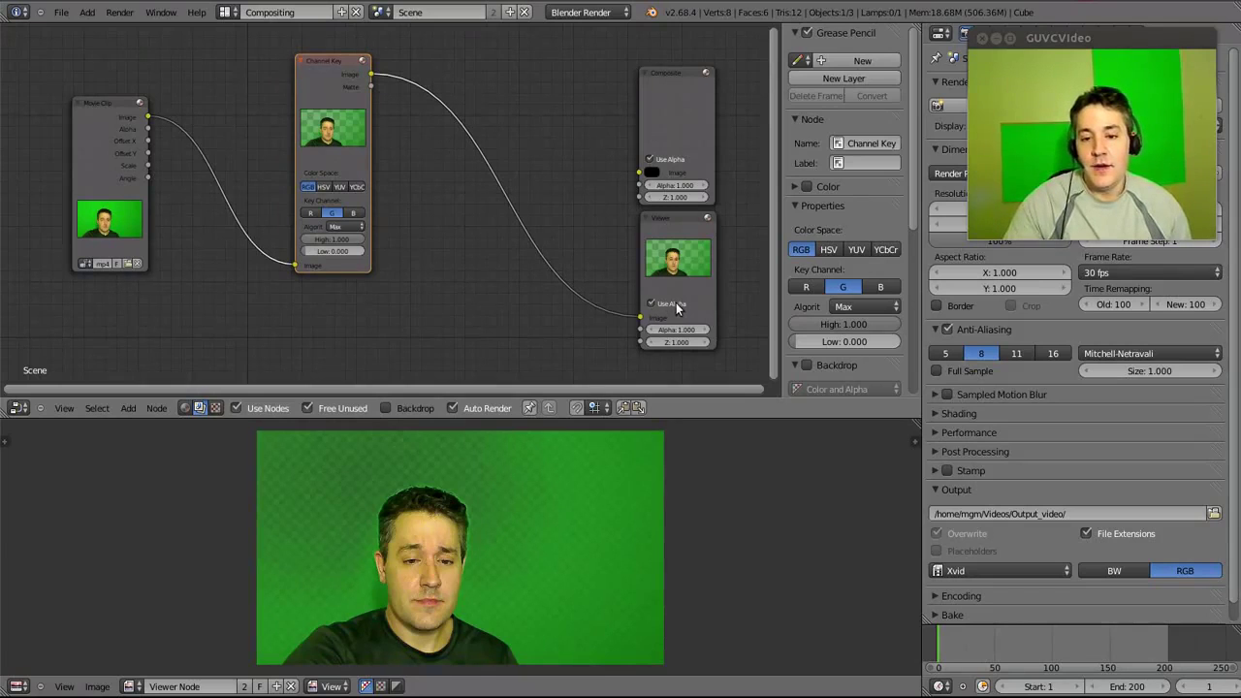
Spread the nodes apart, with Composite and Viewer farther out and Channel Key close to the Movie Clip node.
drag(688, 75, 698, 45)
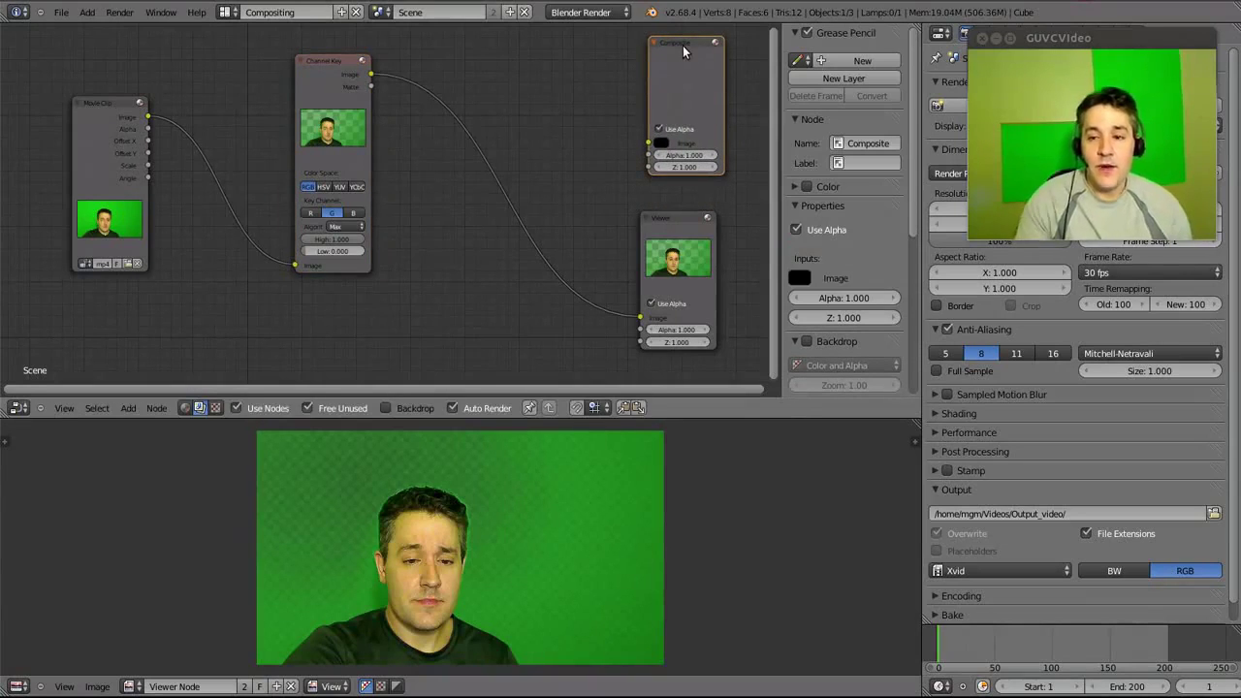
drag(695, 47, 719, 37)
drag(669, 219, 691, 255)
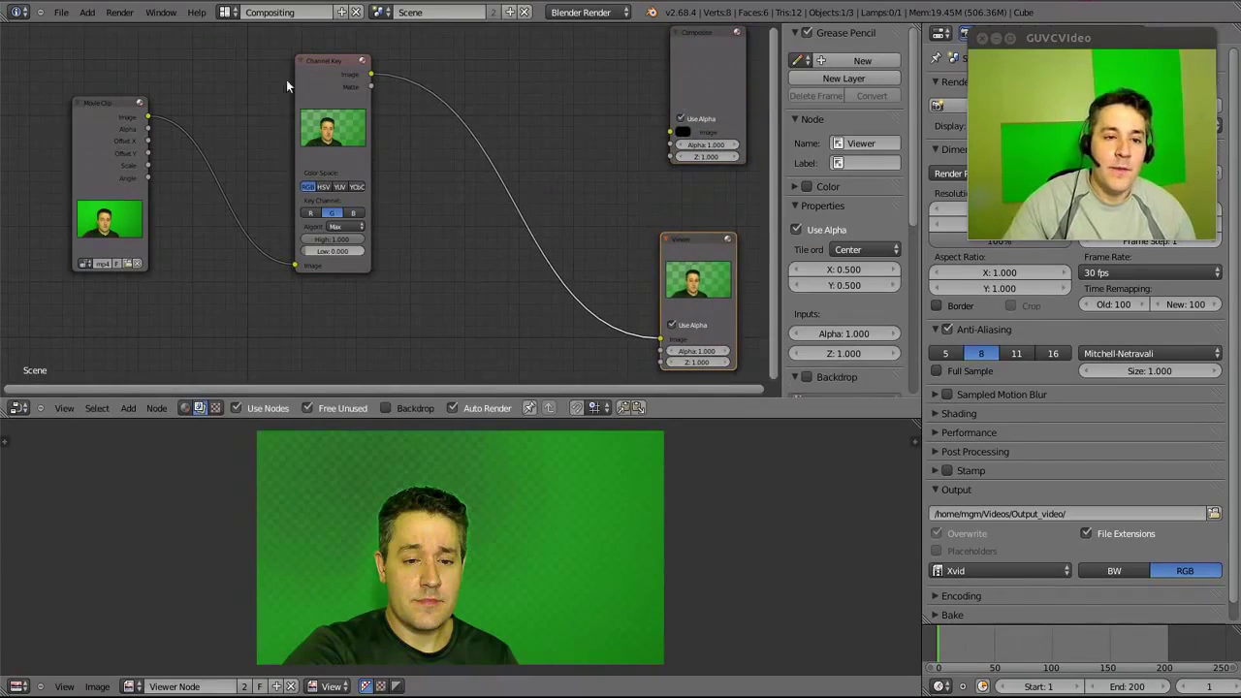
drag(340, 60, 223, 74)
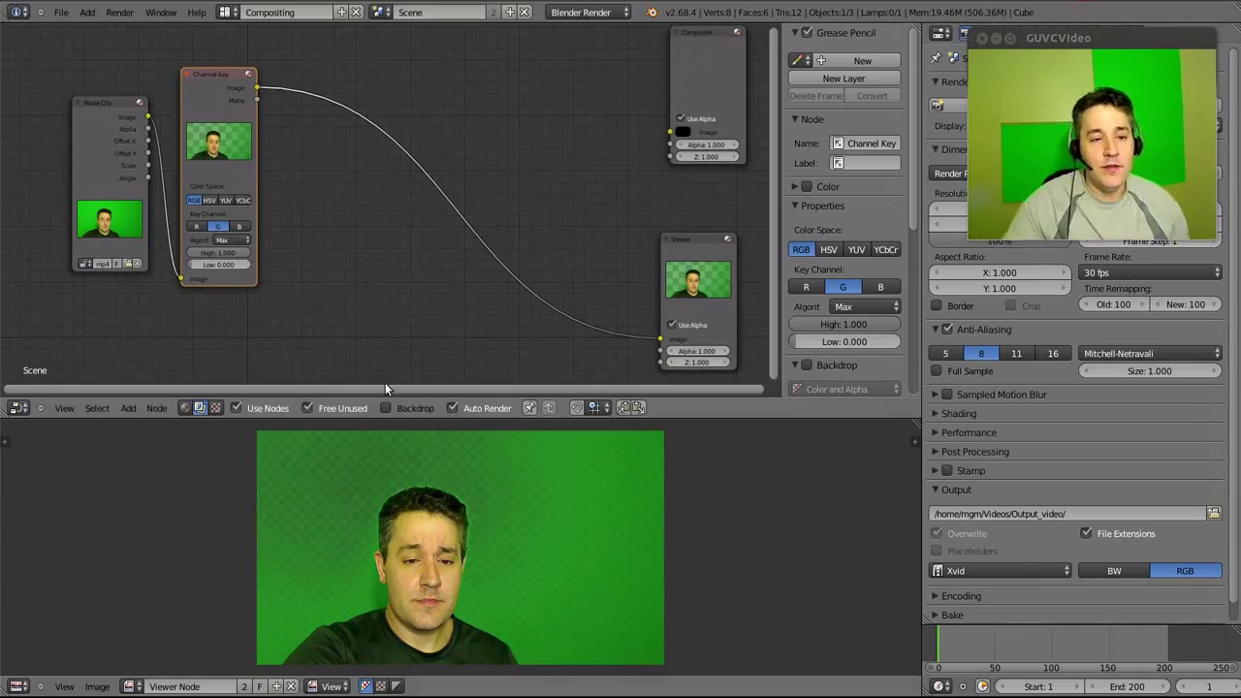
drag(101, 97, 68, 102)
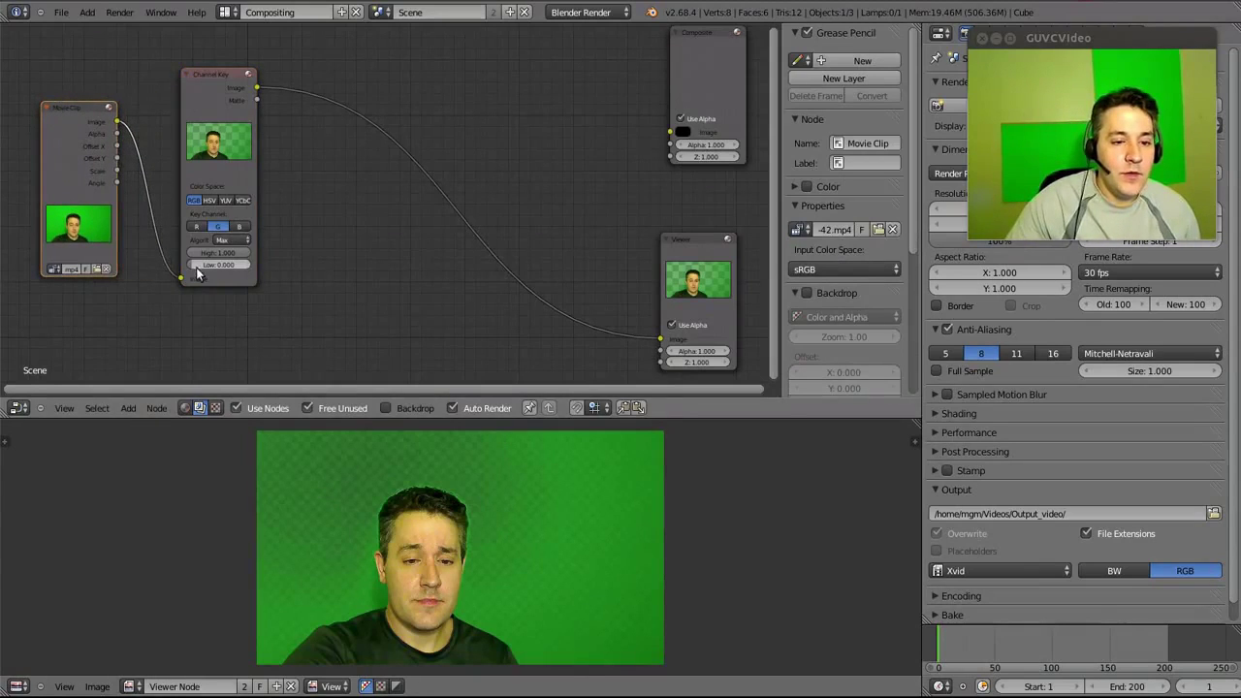
Raise the Channel Key node's Low value to about 0.609.
scroll(205, 272, up, 1)
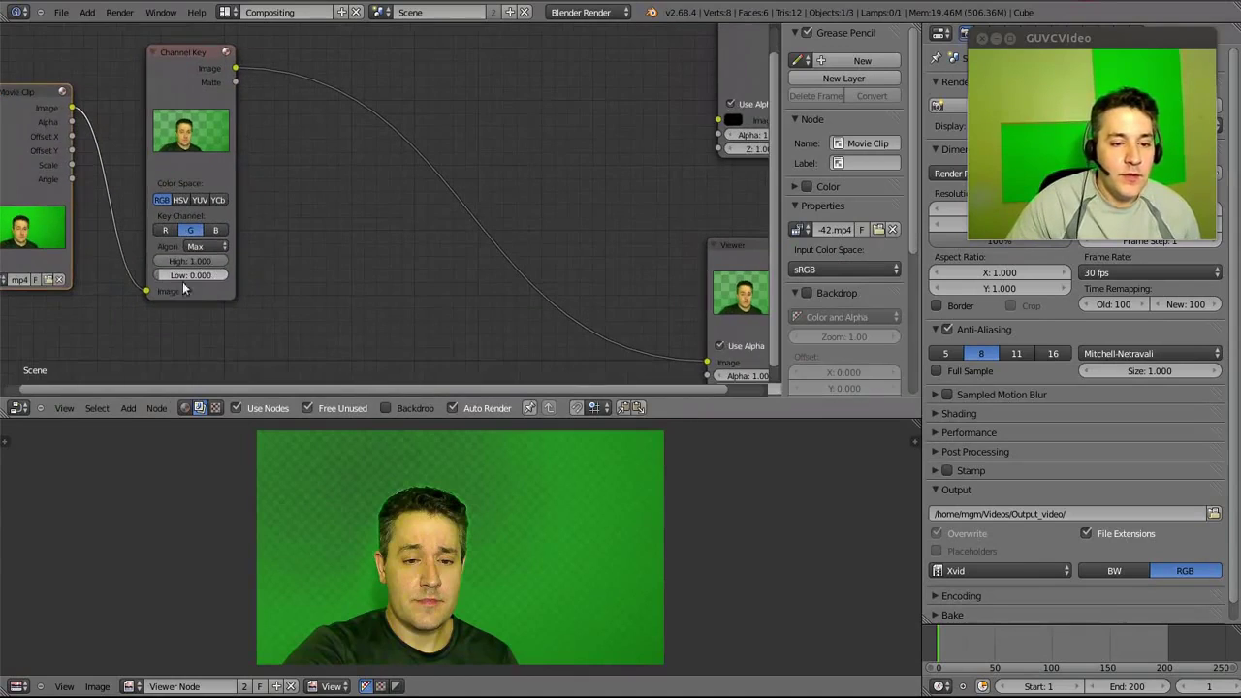
middle_drag(198, 307, 253, 308)
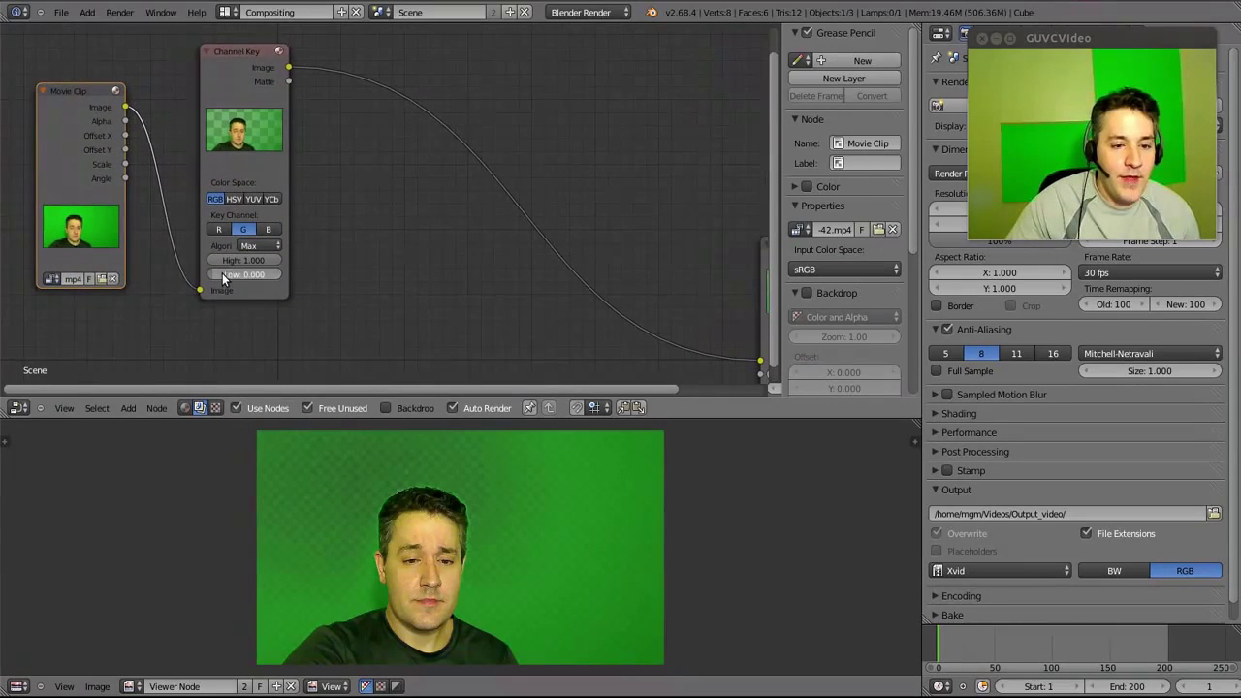
drag(222, 273, 266, 277)
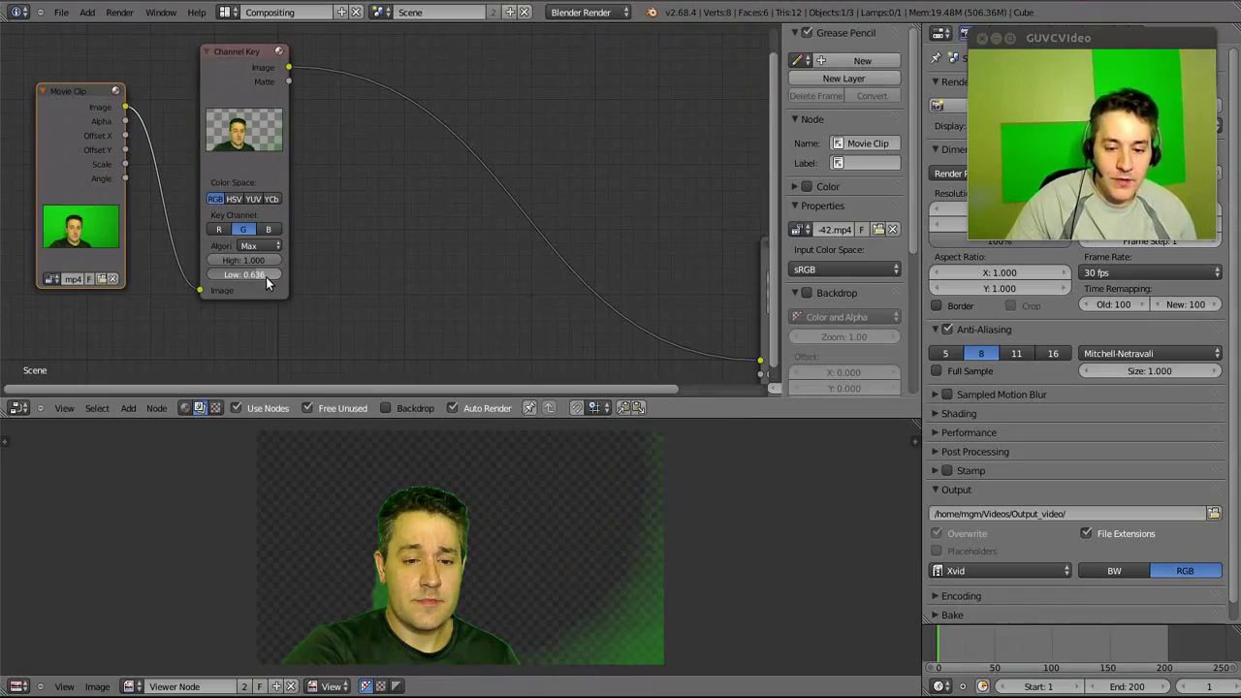
drag(267, 281, 265, 279)
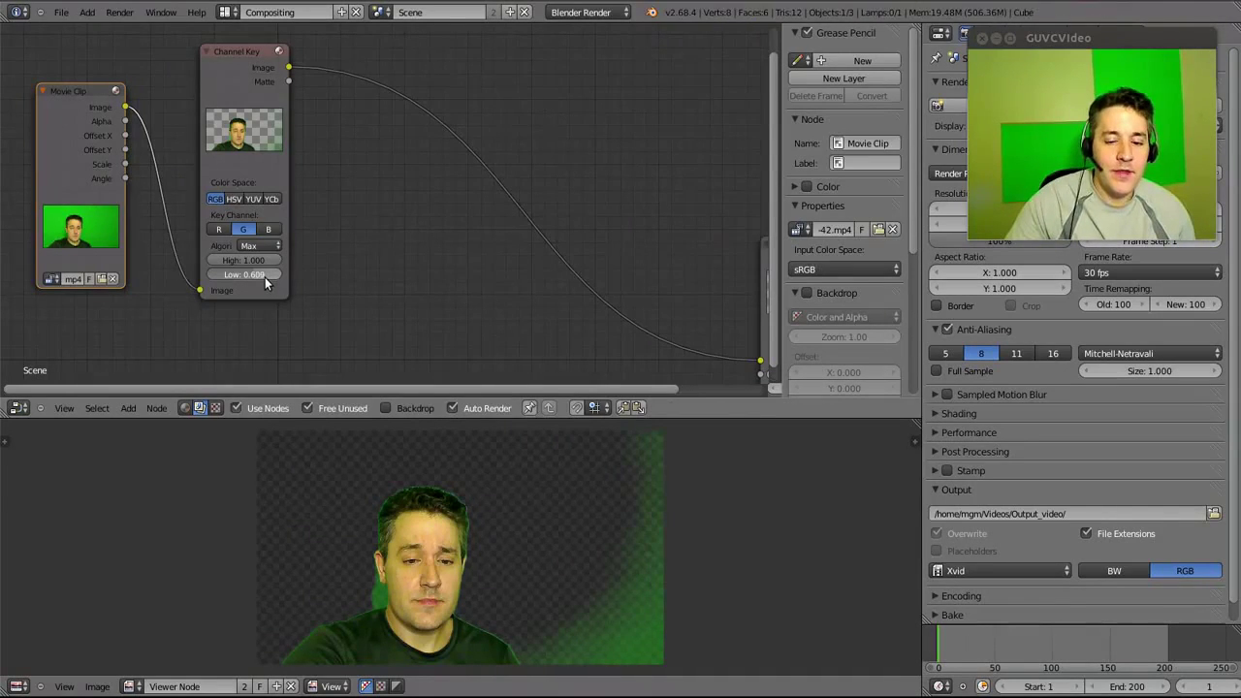
Insert a Color Spill matte node between the Channel Key and Viewer nodes, switching its Unspill option on and off to compare.
scroll(388, 262, down, 4)
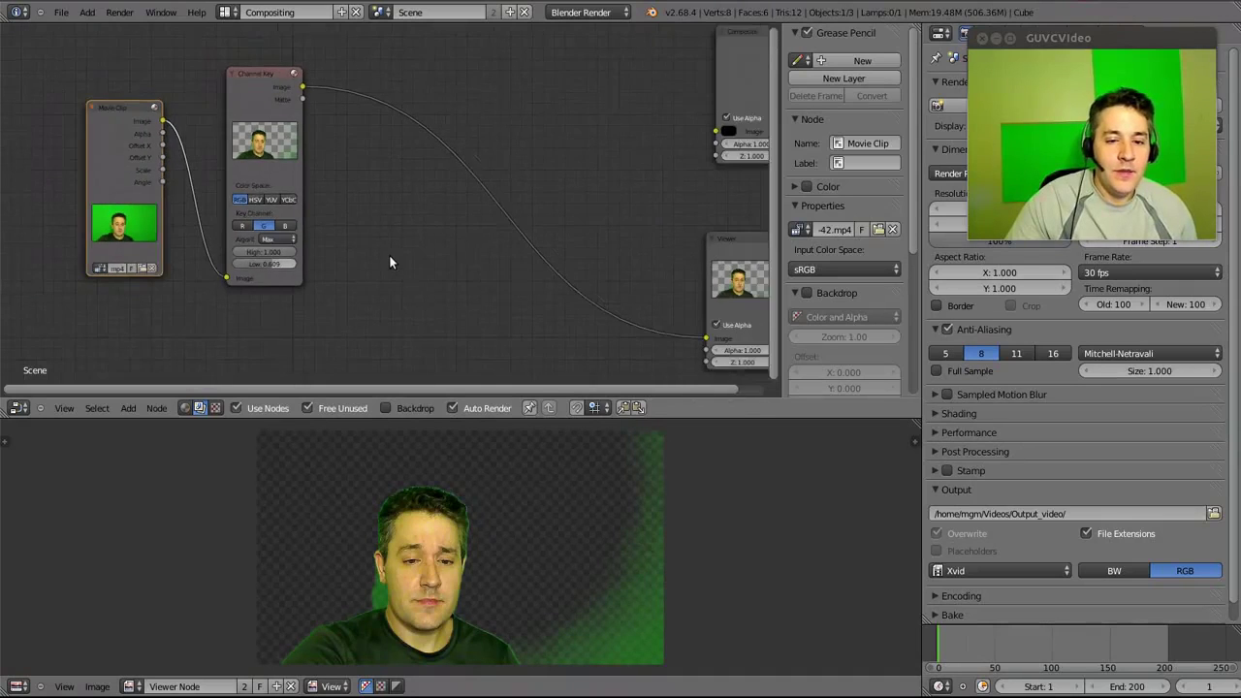
scroll(389, 262, up, 2)
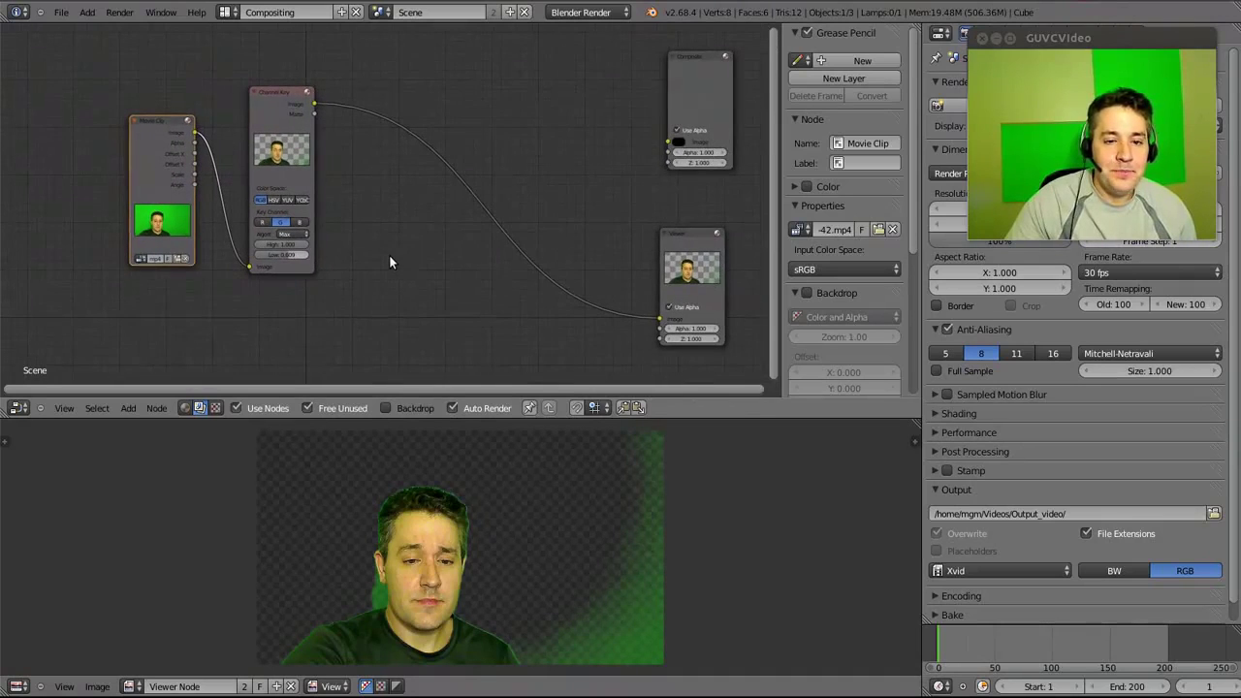
click(128, 407)
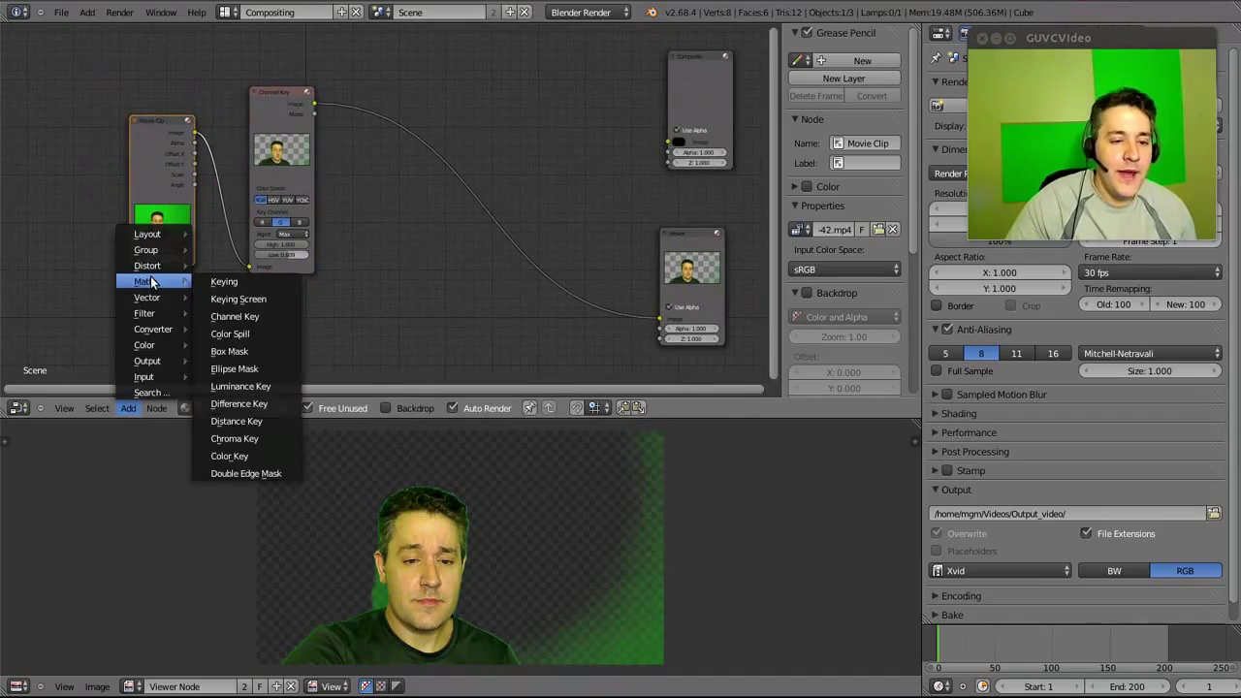
mouse_move(150, 287)
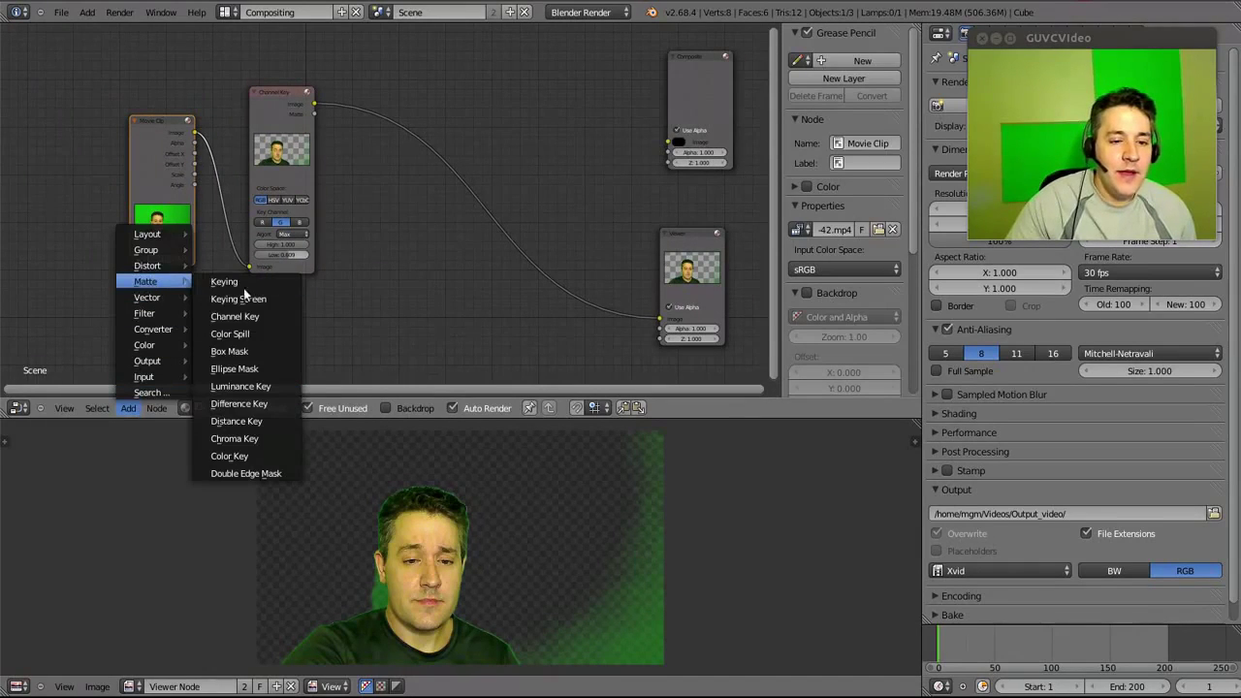
click(250, 333)
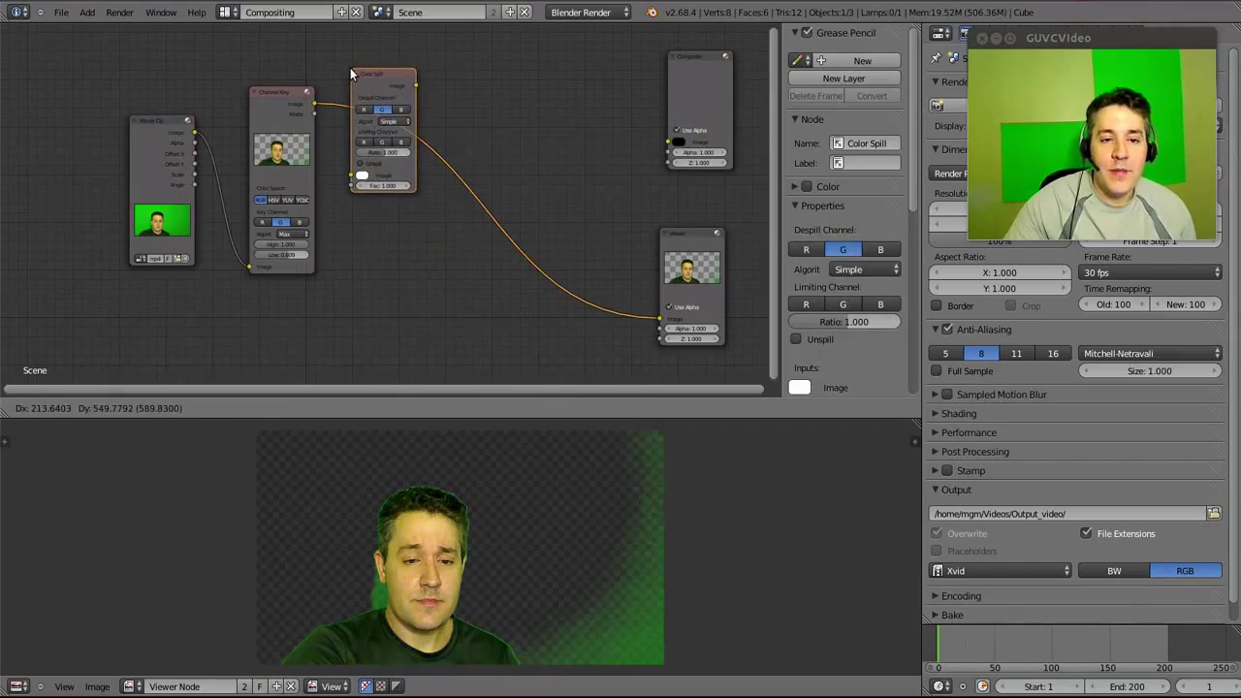
click(350, 68)
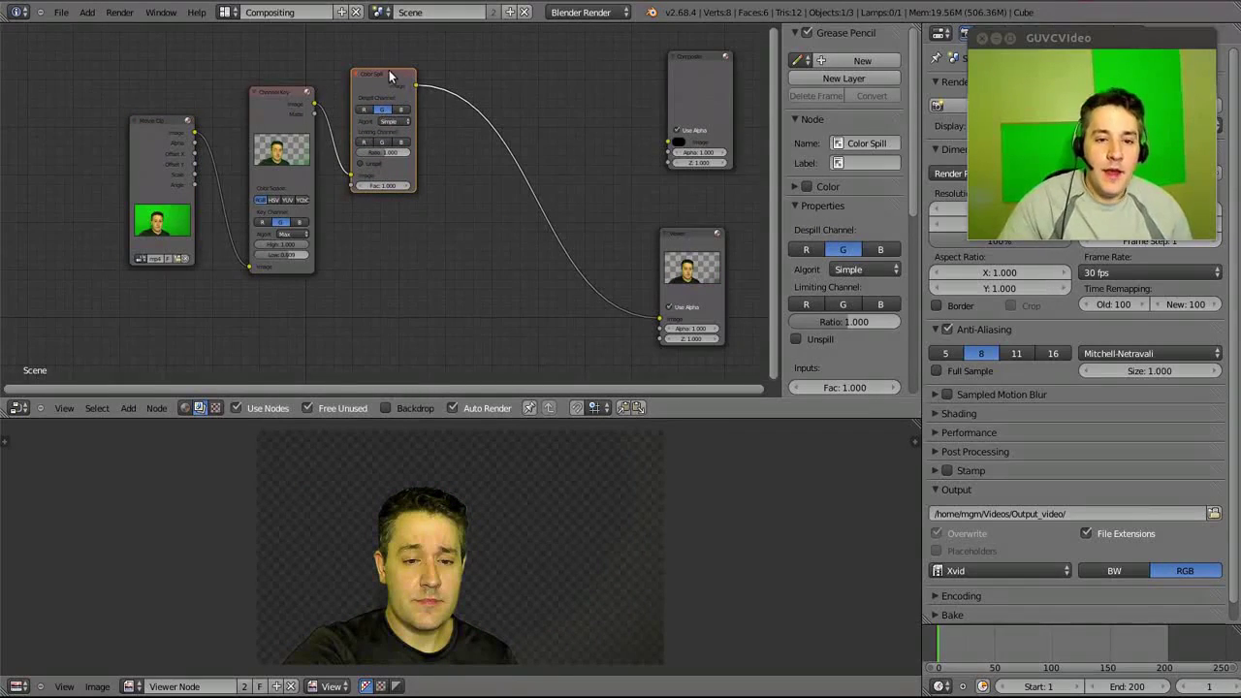
click(359, 165)
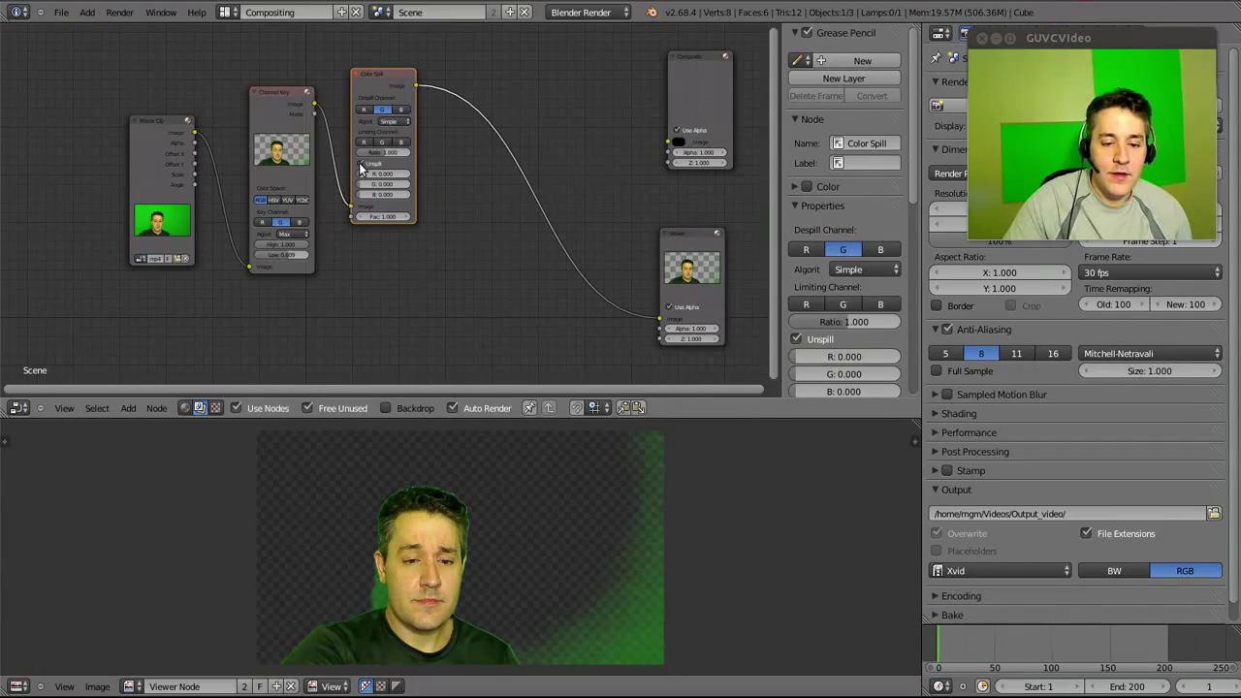
click(359, 165)
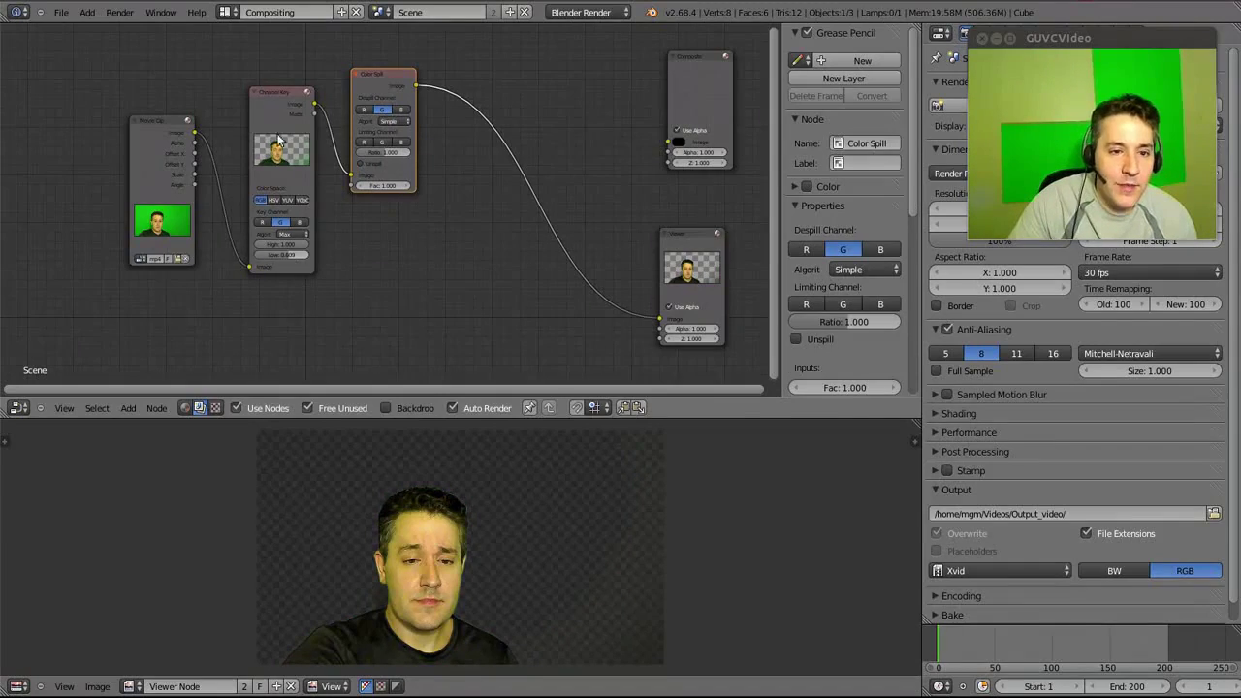
Fine-tune the Channel Key node's Low value to about 0.764.
click(268, 91)
drag(269, 91, 265, 91)
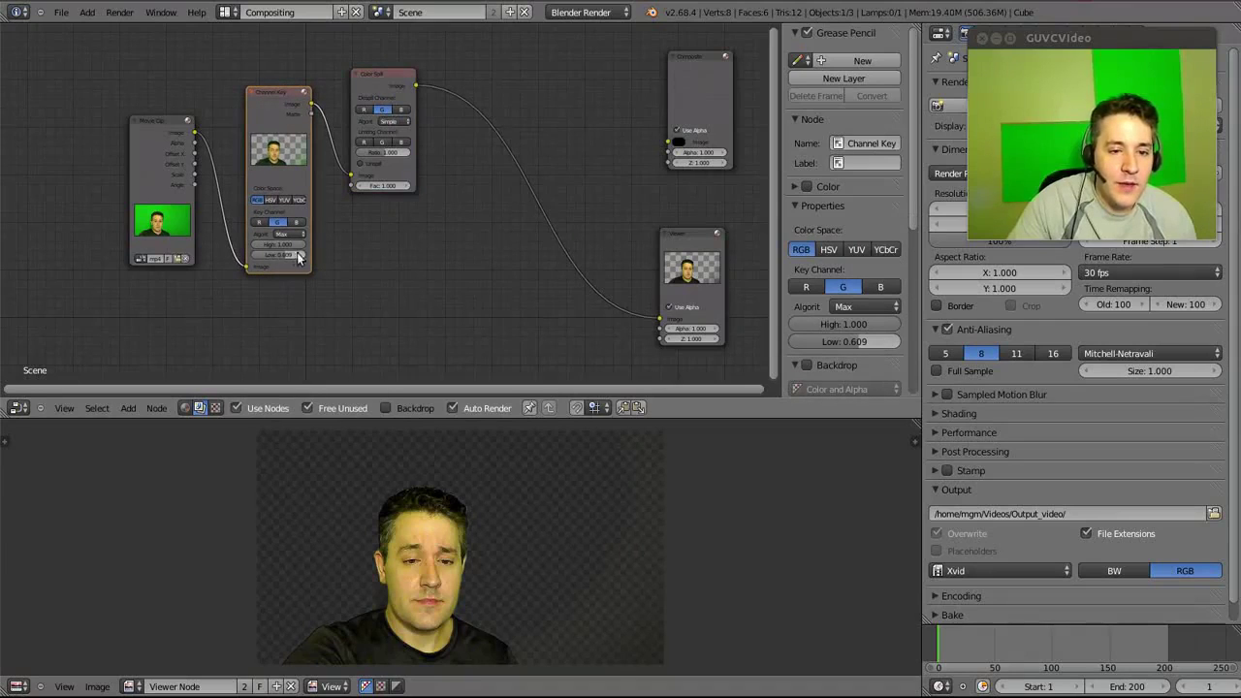
drag(284, 257, 291, 254)
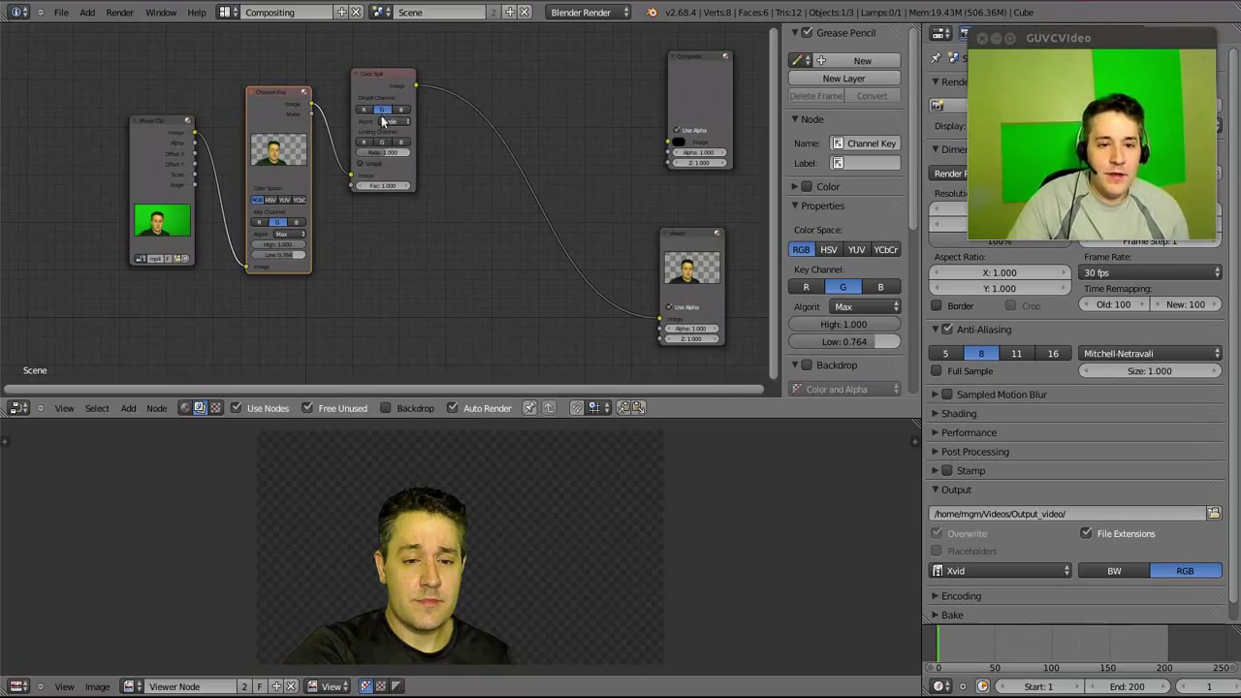
Move the Color Spill, Channel Key and Movie Clip nodes lower in the node editor to free space above them.
drag(381, 82, 379, 177)
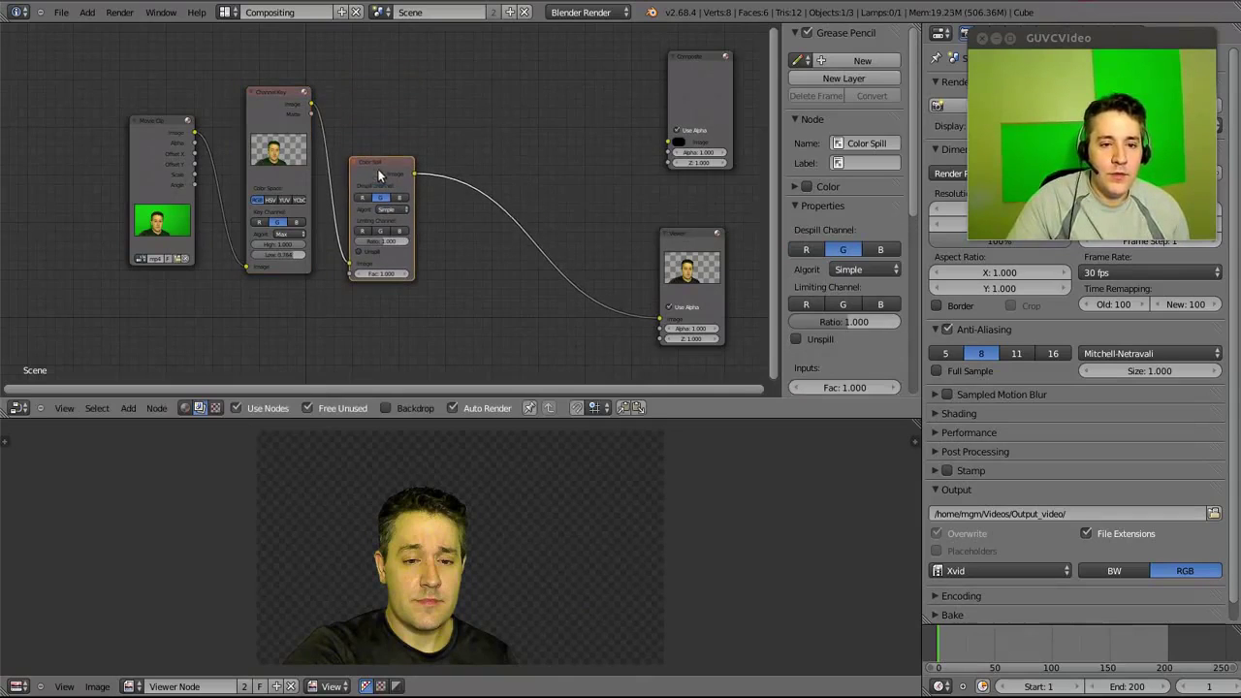
drag(277, 90, 269, 171)
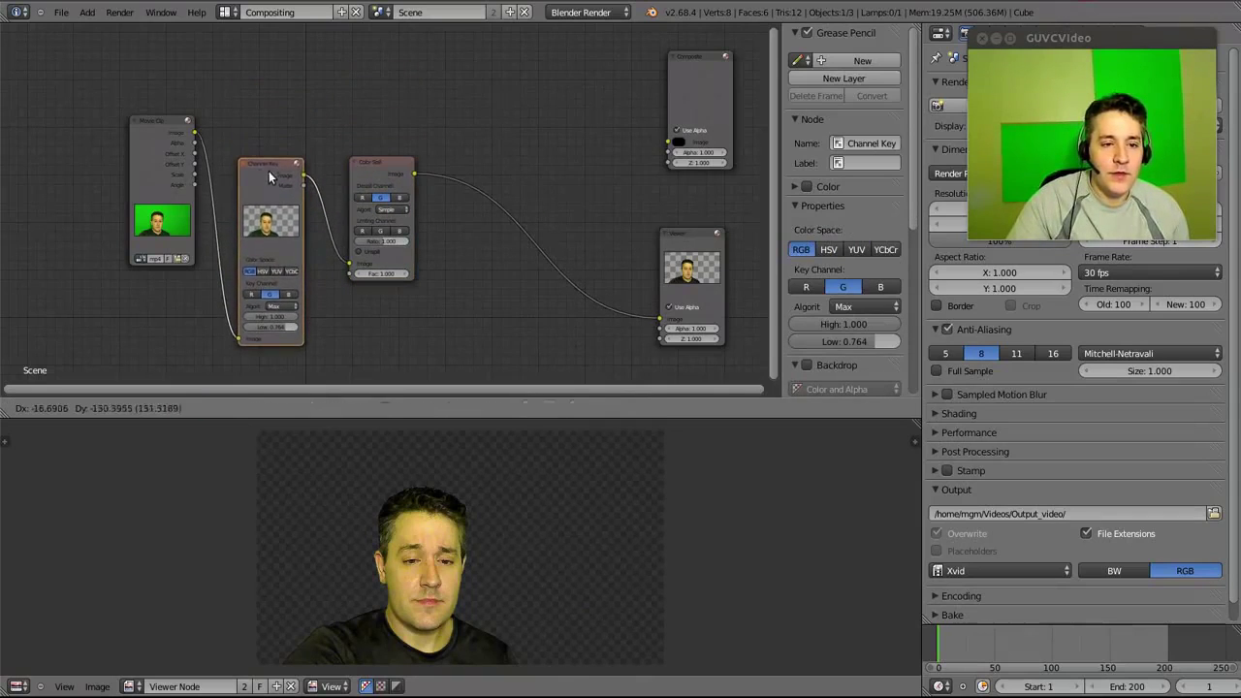
drag(161, 120, 138, 201)
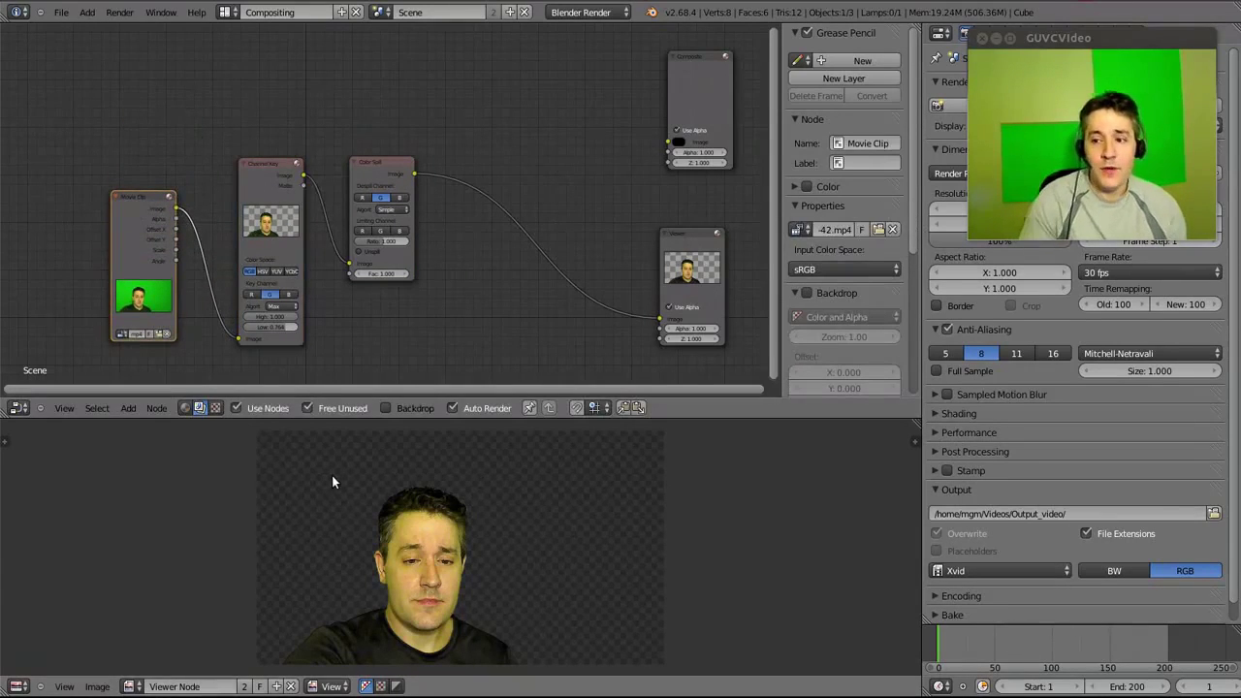
drag(283, 169, 278, 176)
drag(371, 156, 356, 188)
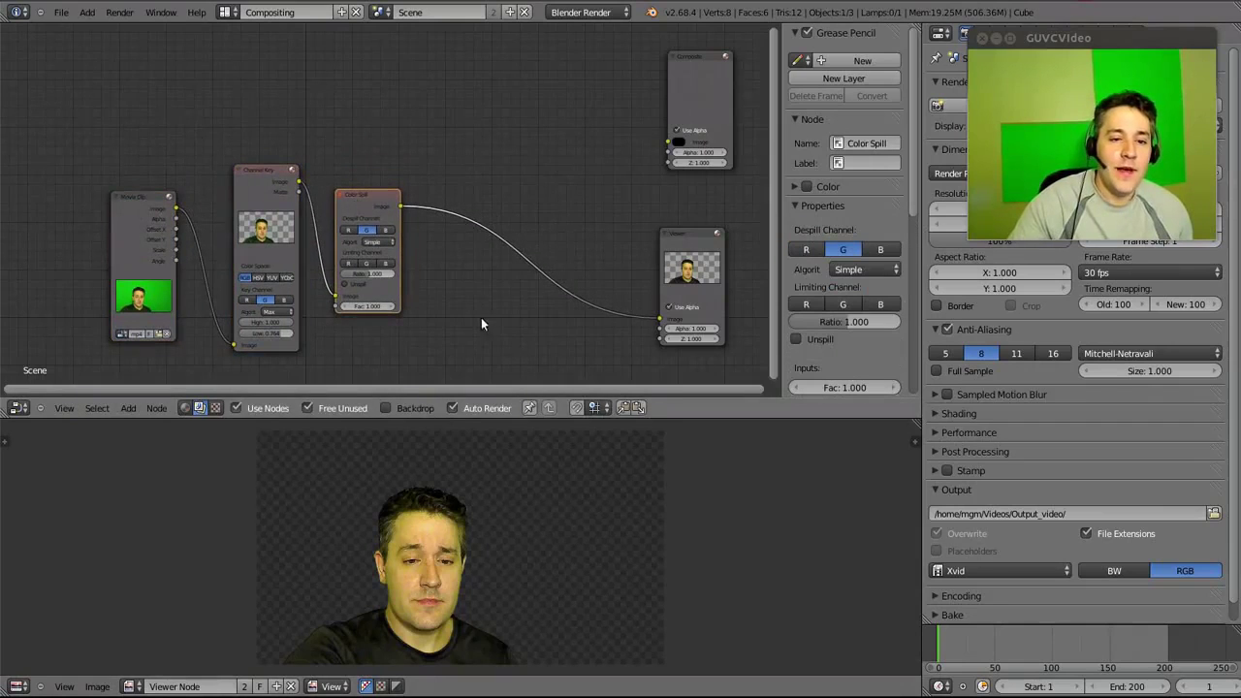
Add an Image input node and place it above the Movie Clip node.
click(127, 408)
mouse_move(167, 344)
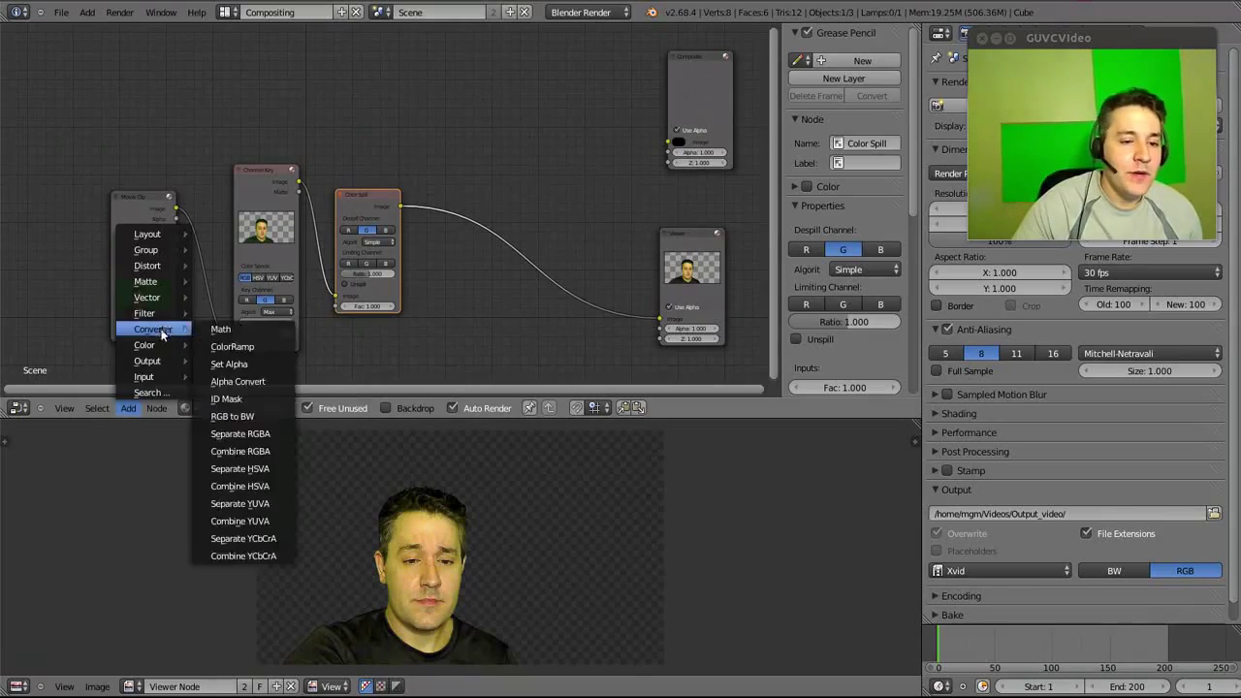
mouse_move(155, 385)
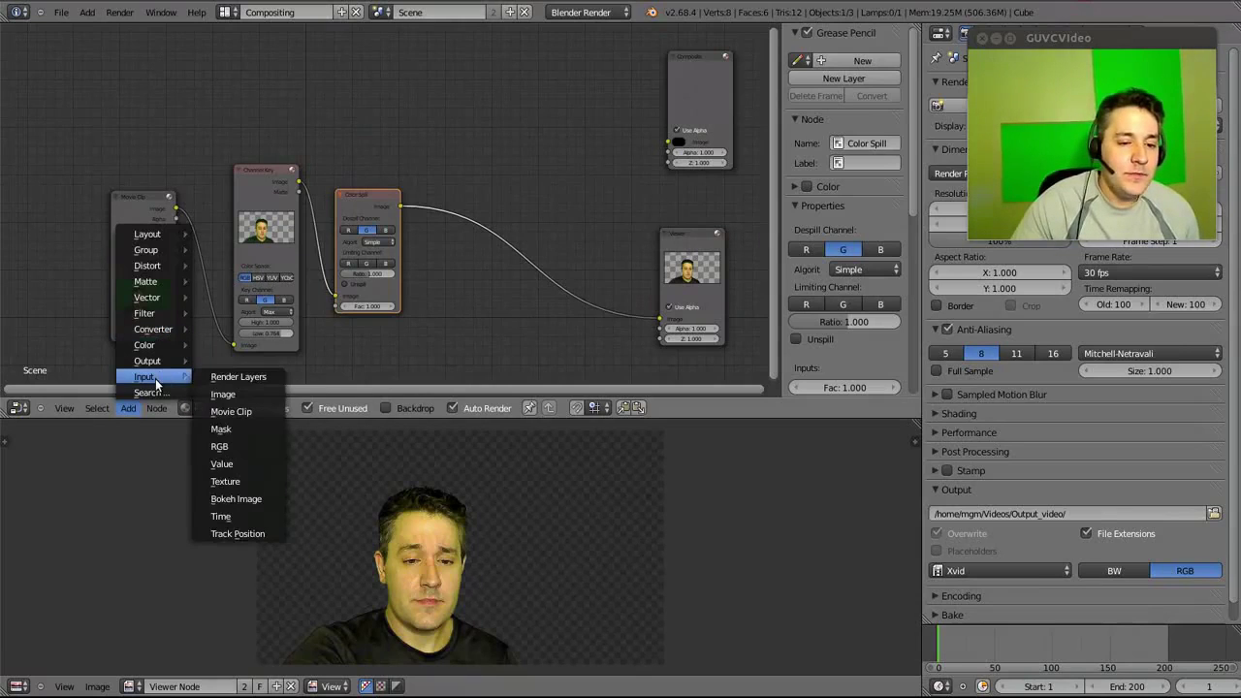
click(230, 392)
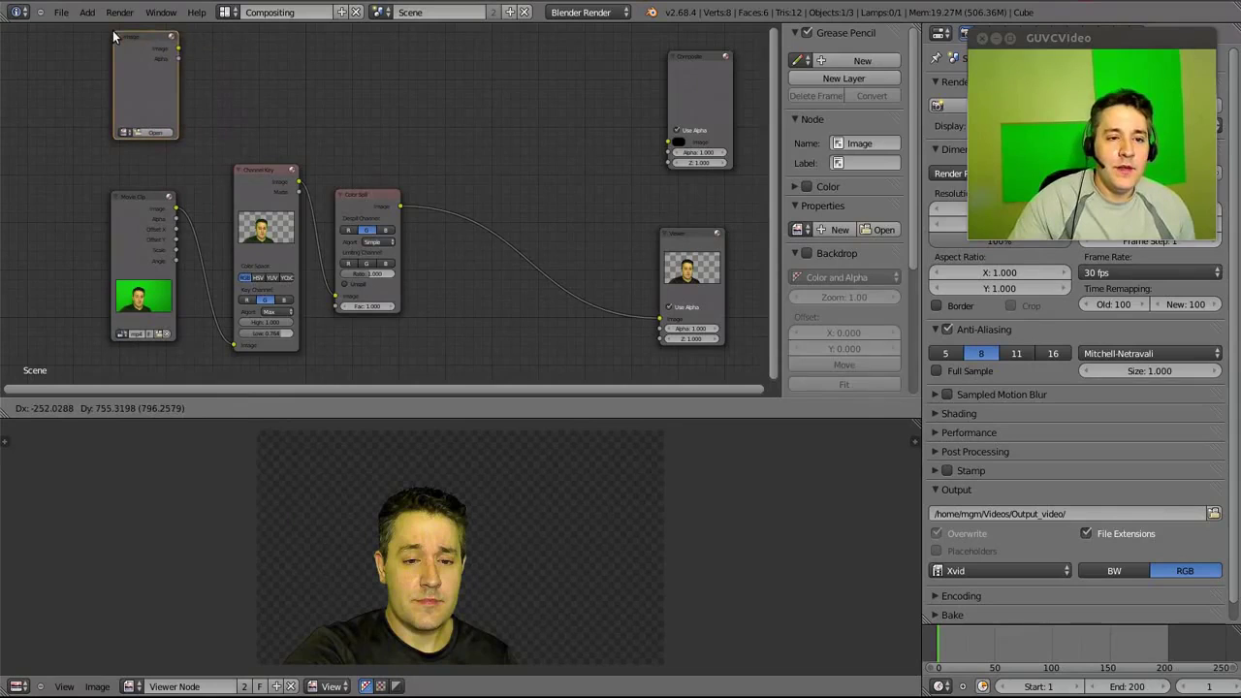
click(113, 36)
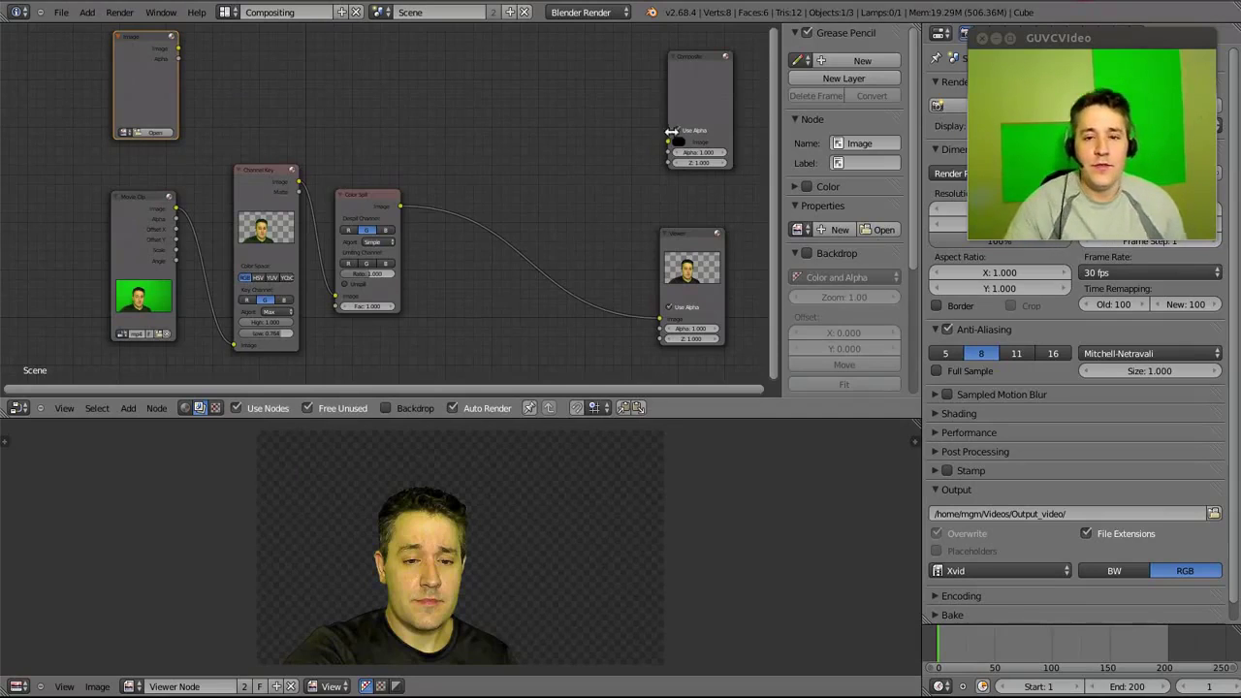
Shift the Channel Key and Color Spill nodes slightly lower and align the Image node above the Movie Clip node.
drag(266, 171, 252, 195)
drag(361, 200, 354, 209)
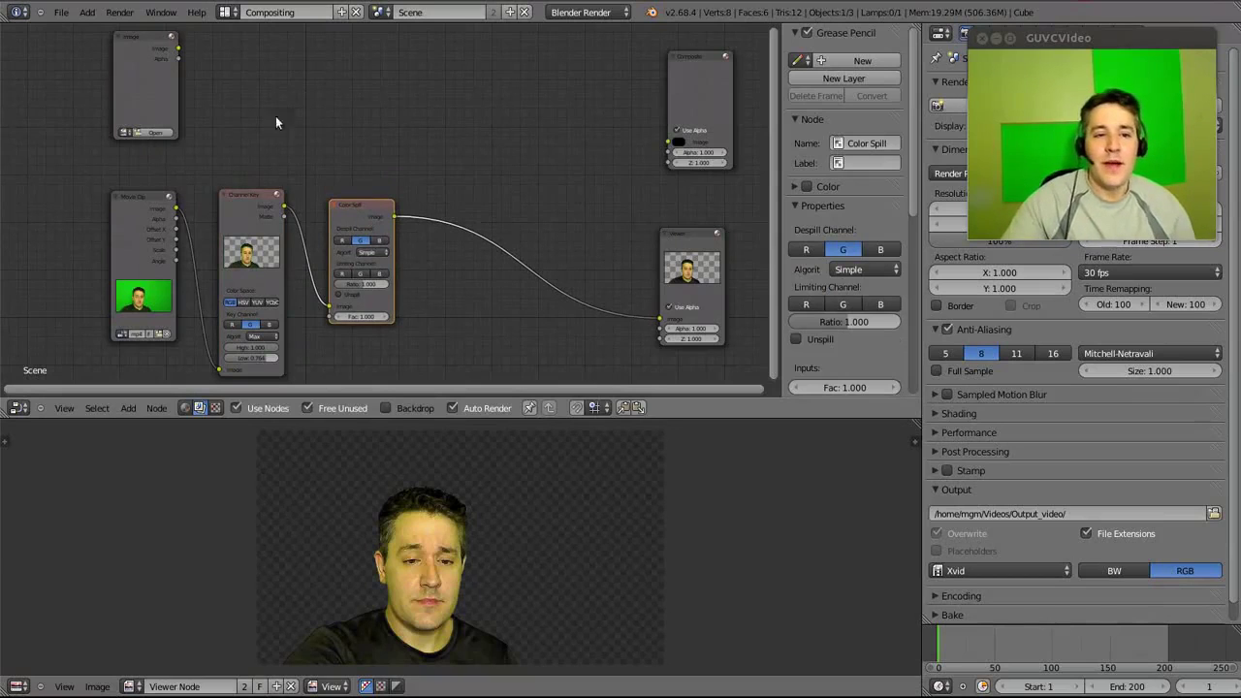
drag(139, 38, 117, 40)
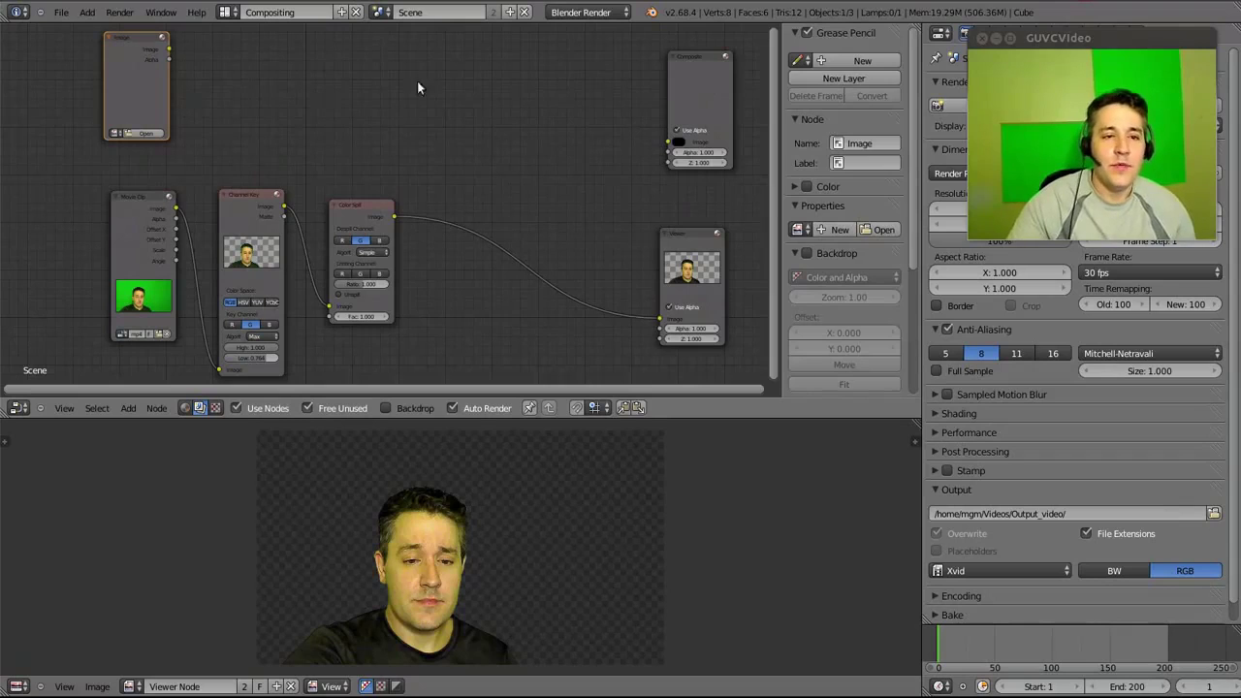
drag(145, 39, 152, 42)
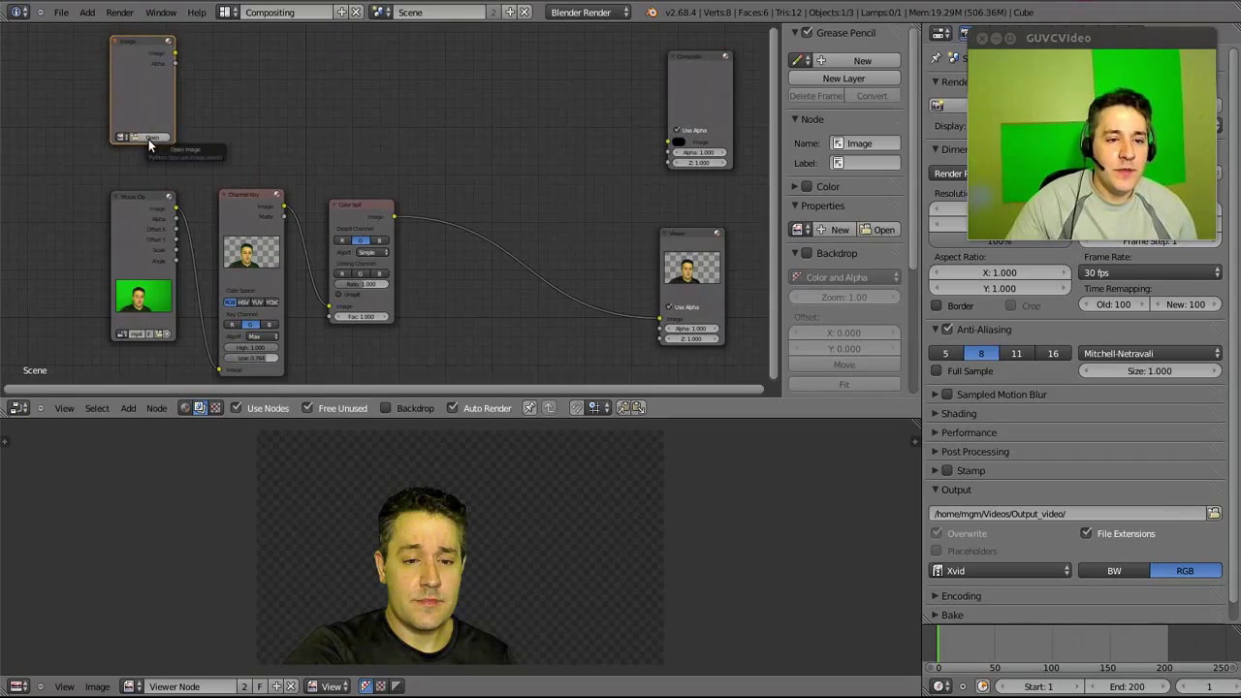
Load blue-sky-4.jpeg from the Desktop folder into the Image node.
scroll(148, 138, up, 2)
middle_drag(149, 139, 471, 263)
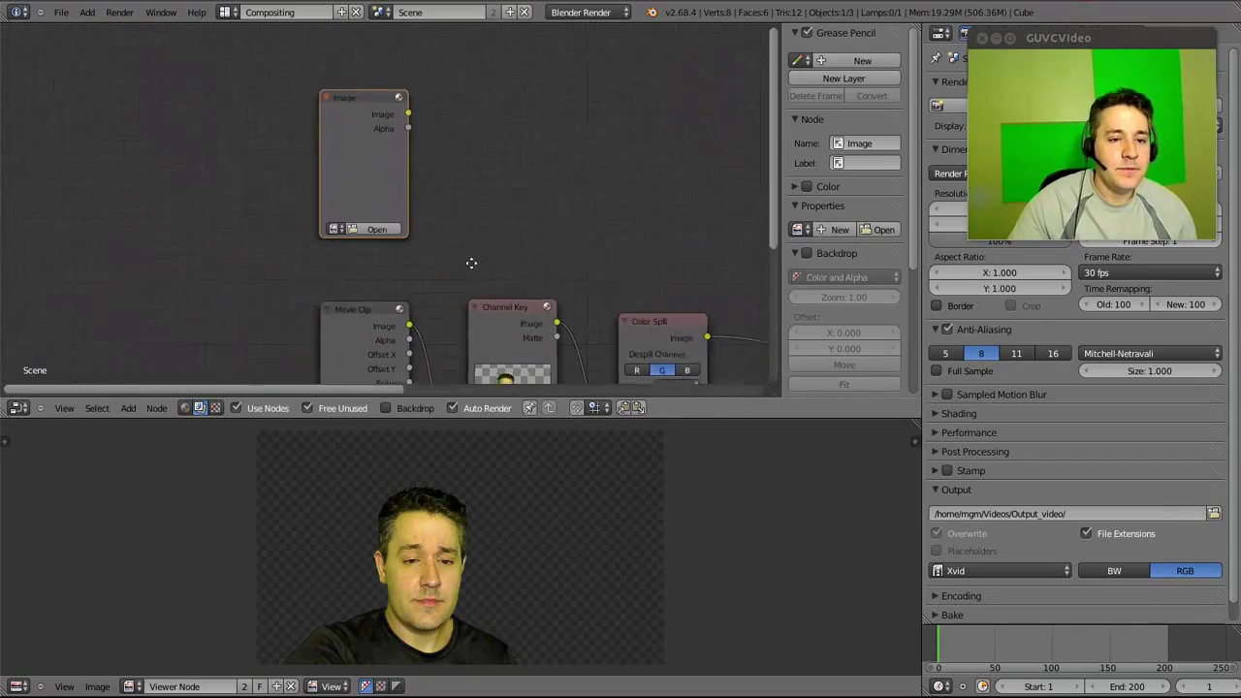
click(374, 234)
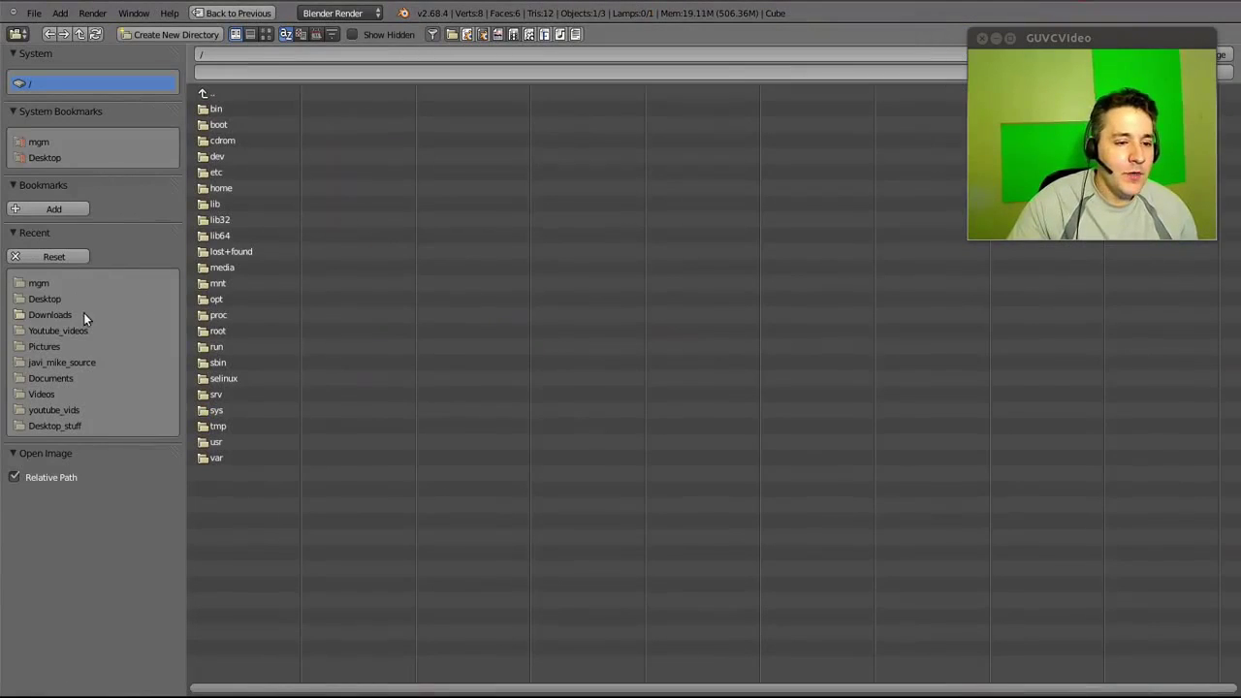
click(44, 298)
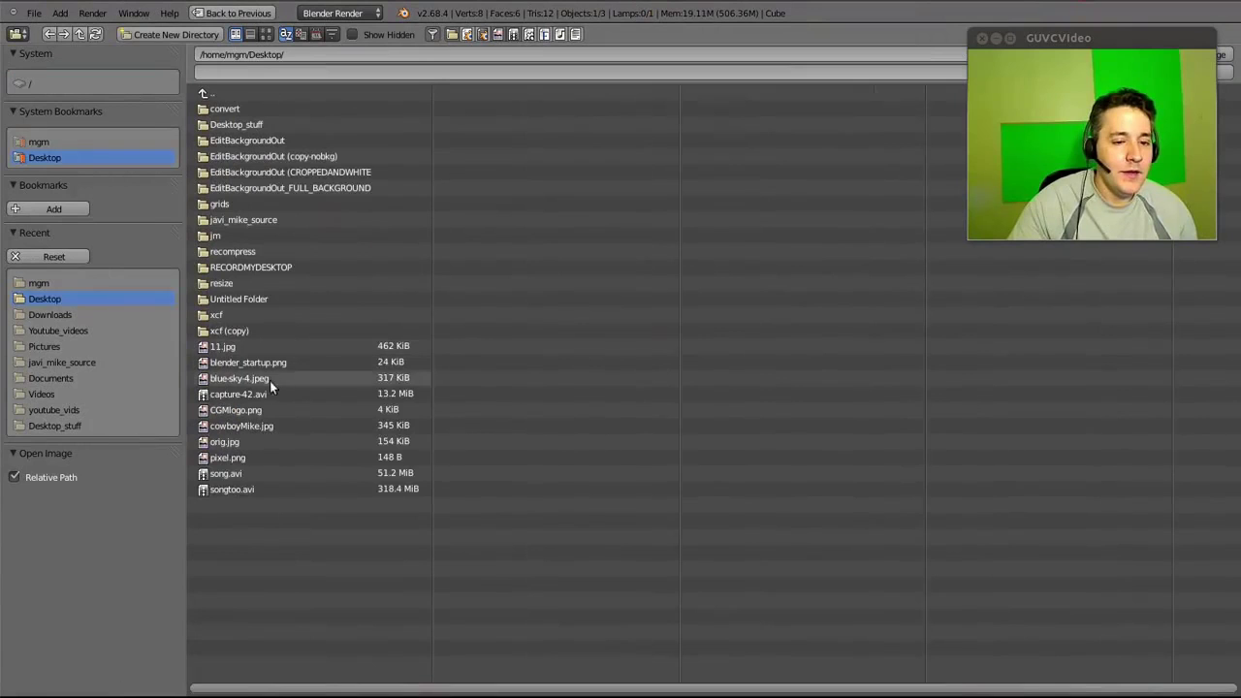
double_click(254, 380)
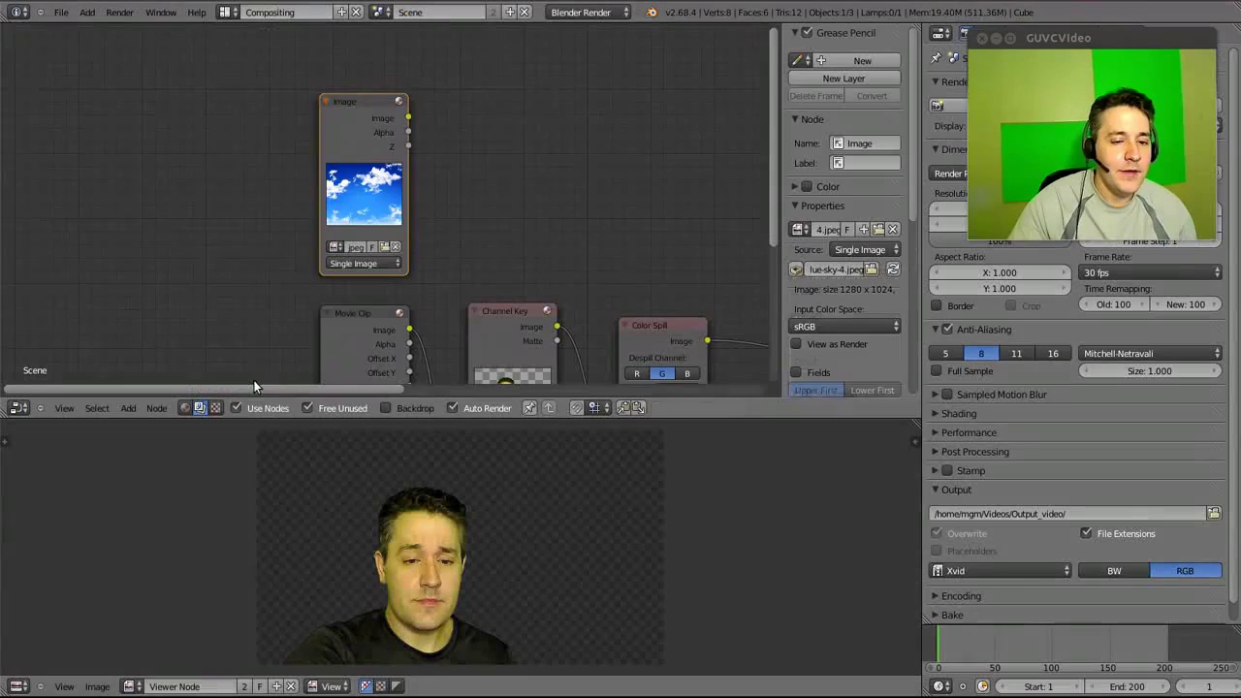
Add an Alpha Over color node in the empty space between the Color Spill and Composite nodes.
scroll(496, 167, down, 3)
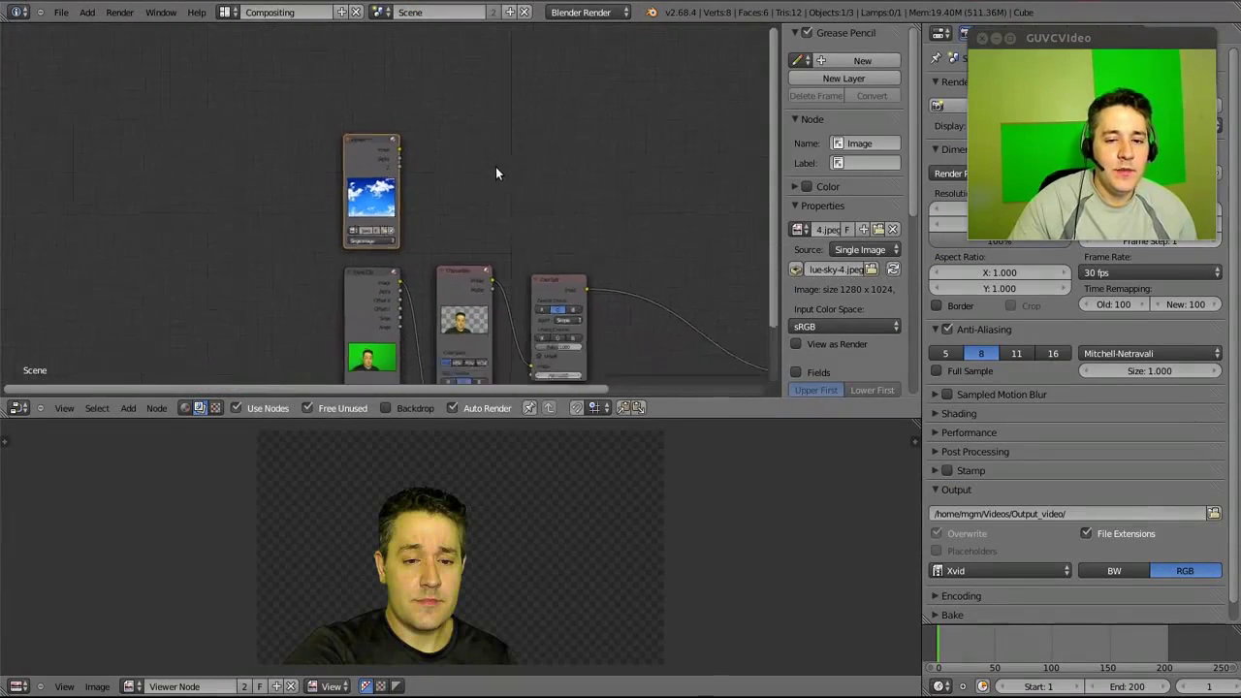
middle_drag(607, 191, 430, 114)
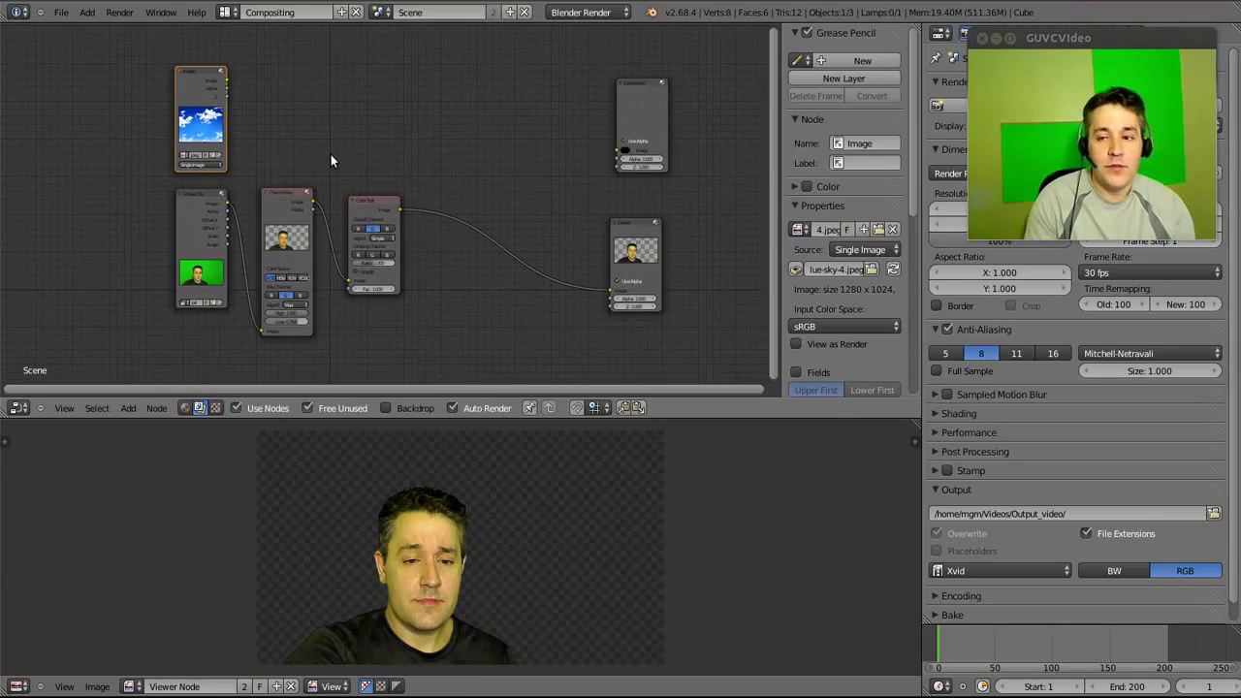
click(130, 408)
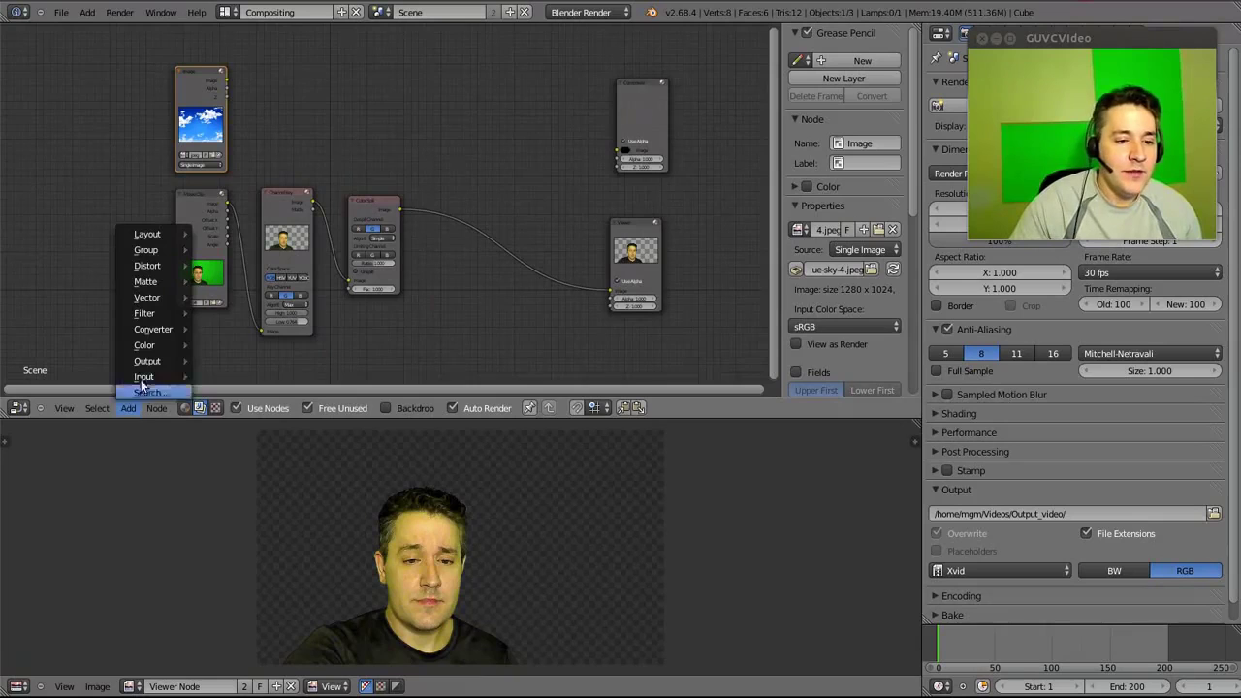
mouse_move(152, 352)
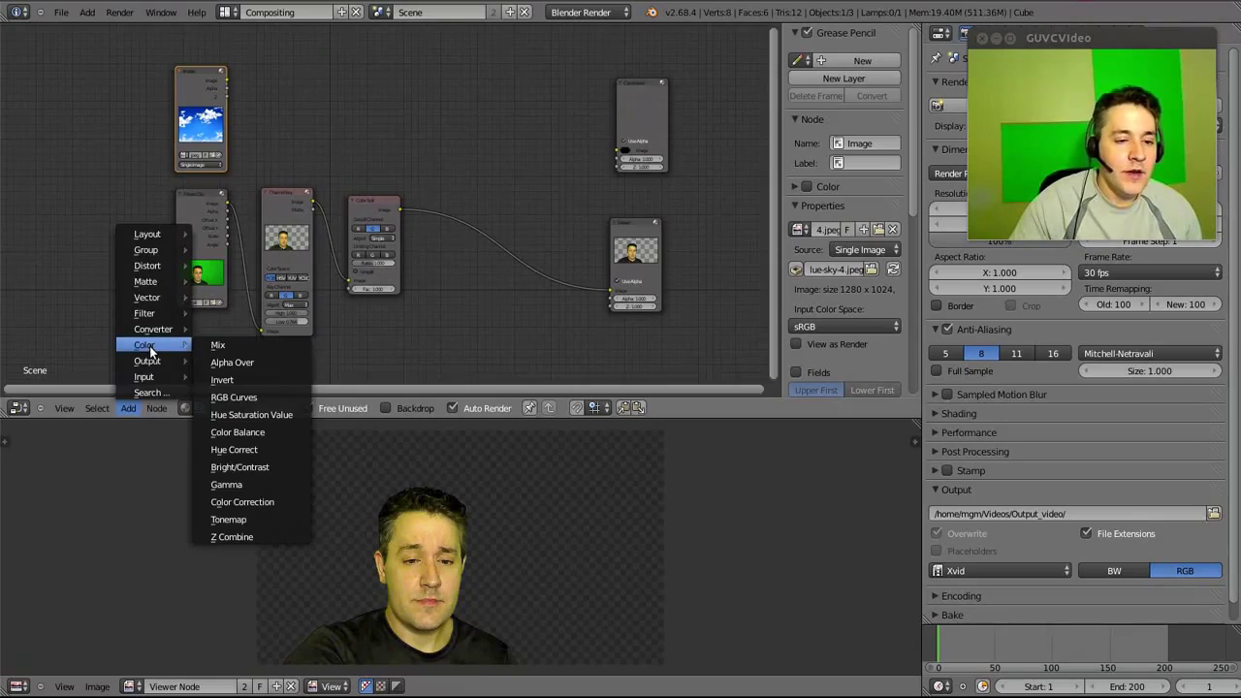
click(270, 362)
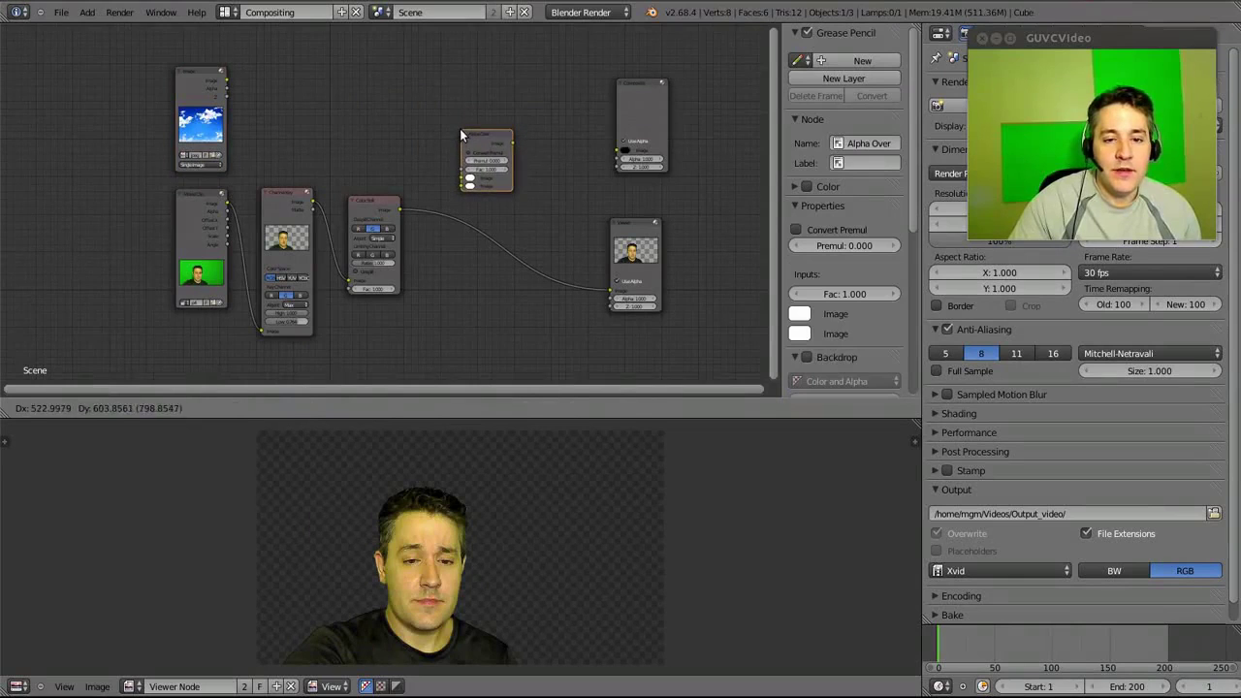
click(460, 128)
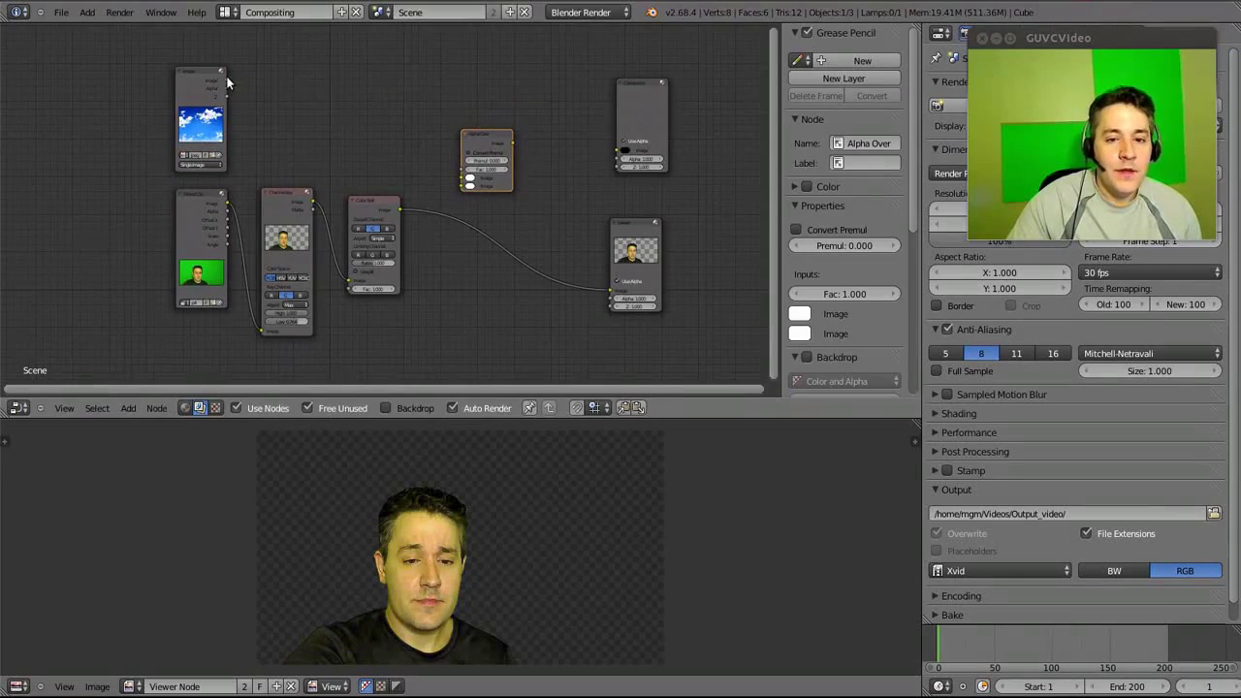
Link the sky Image node to Alpha Over's first image input, Color Spill to its second, and Alpha Over's output to the Viewer.
drag(353, 121, 469, 182)
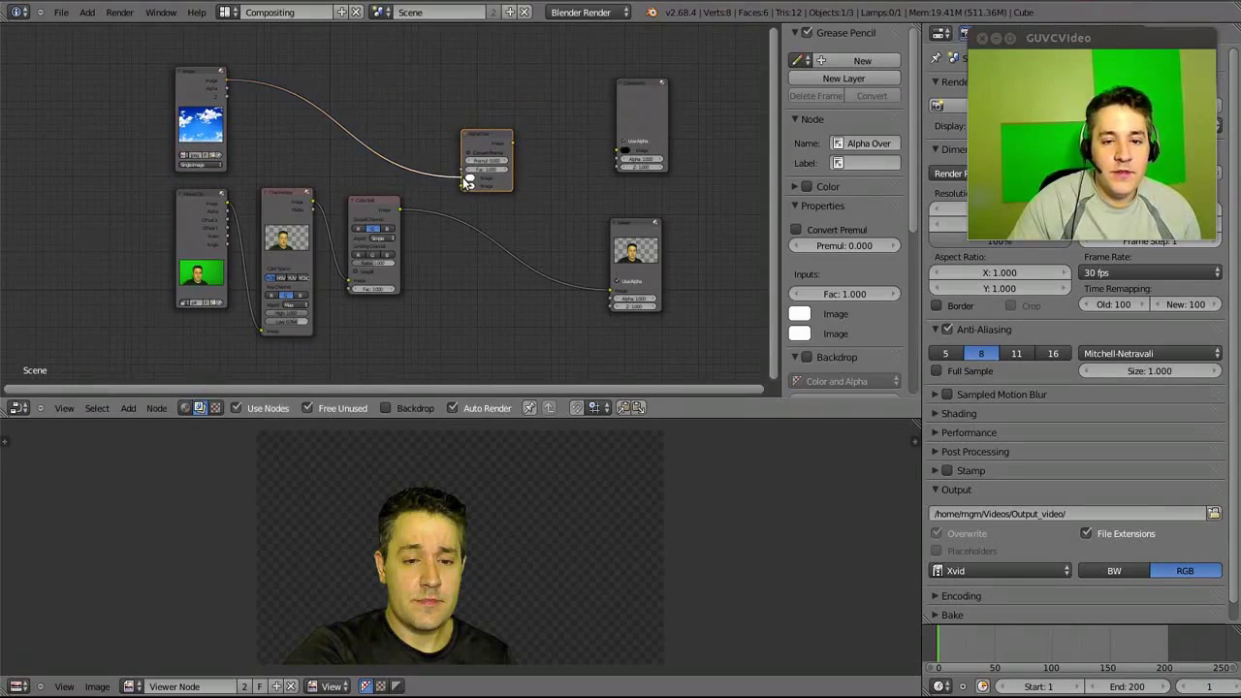
scroll(470, 194, up, 3)
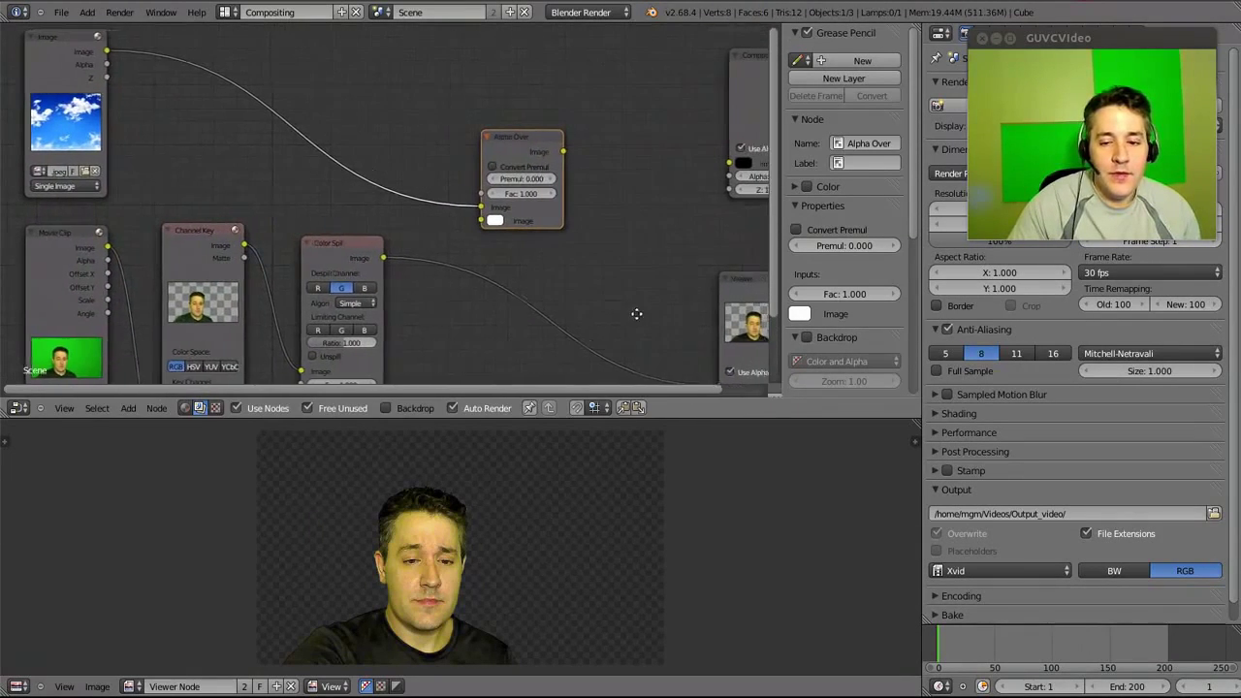
ctrl+scroll(631, 310, right, 2)
shift+scroll(632, 311, down, 2)
drag(677, 349, 437, 181)
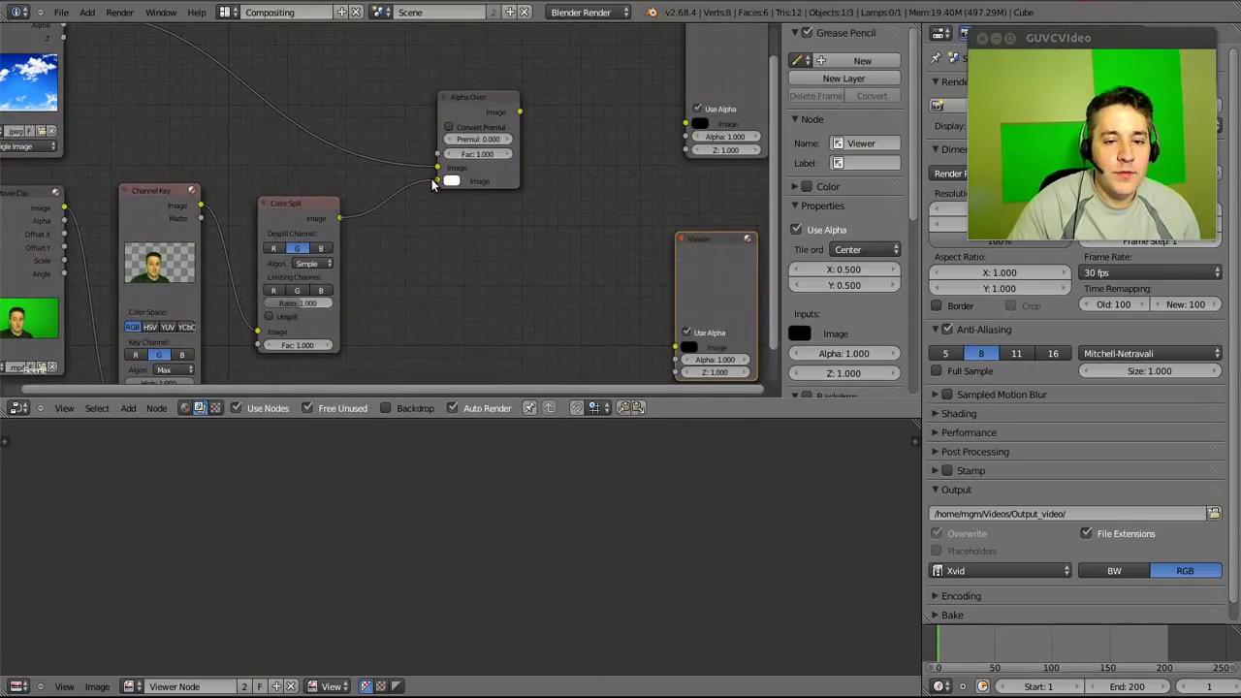
drag(531, 118, 674, 345)
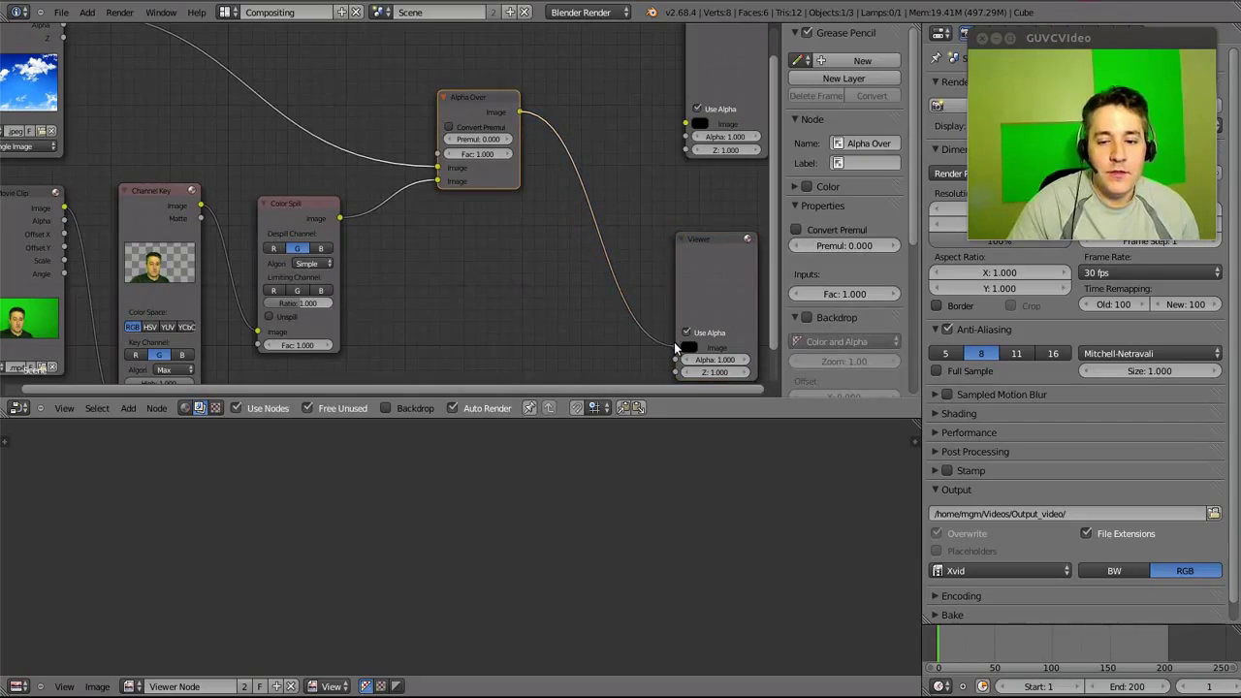
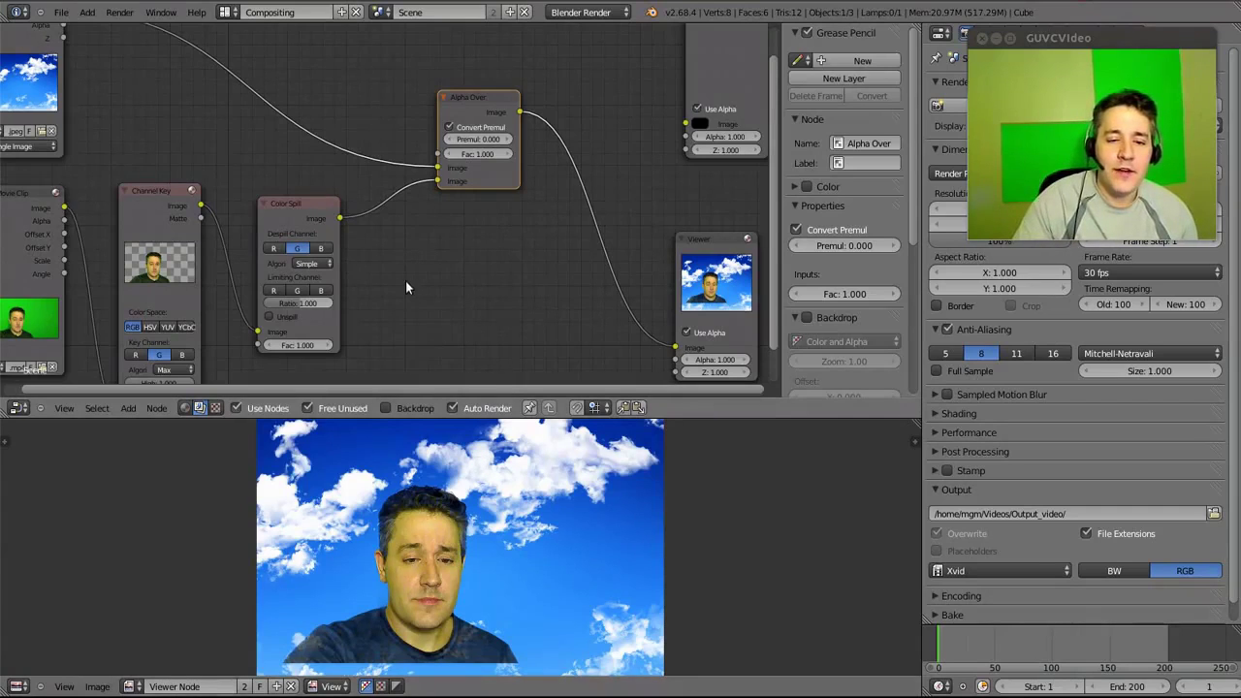
Lower the Channel Key node's Low value to 0.300 and check the keyed result over the sky.
middle_drag(410, 278, 539, 236)
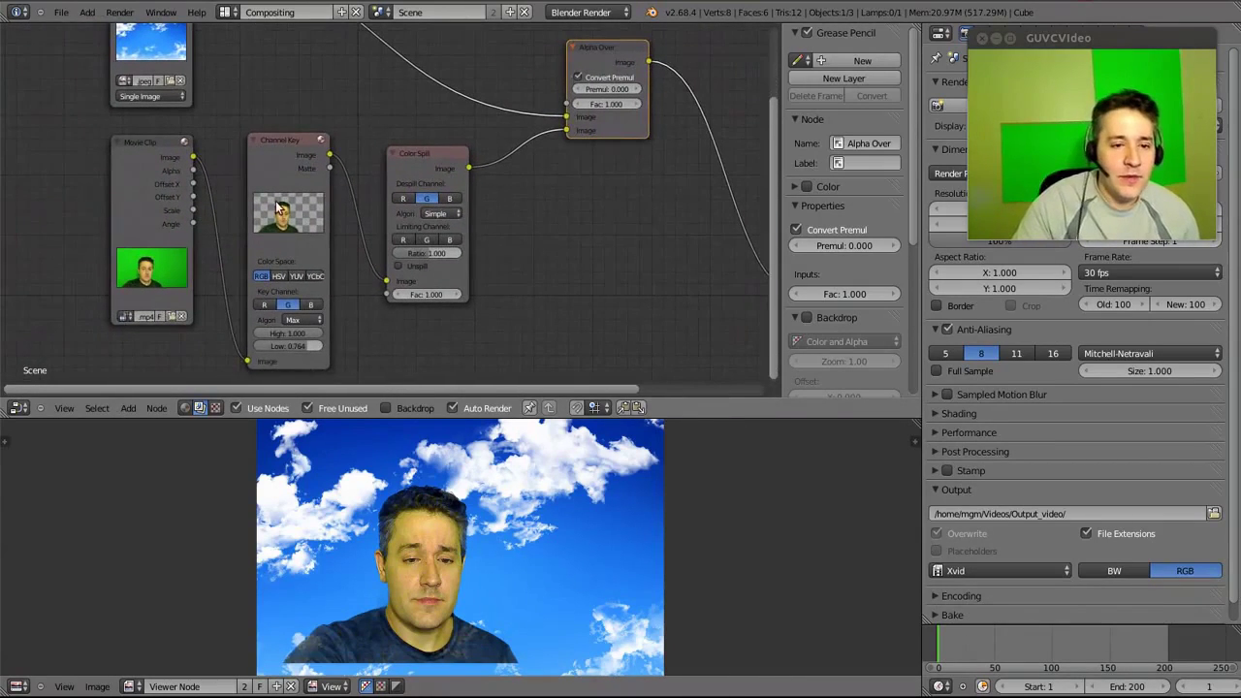
click(278, 138)
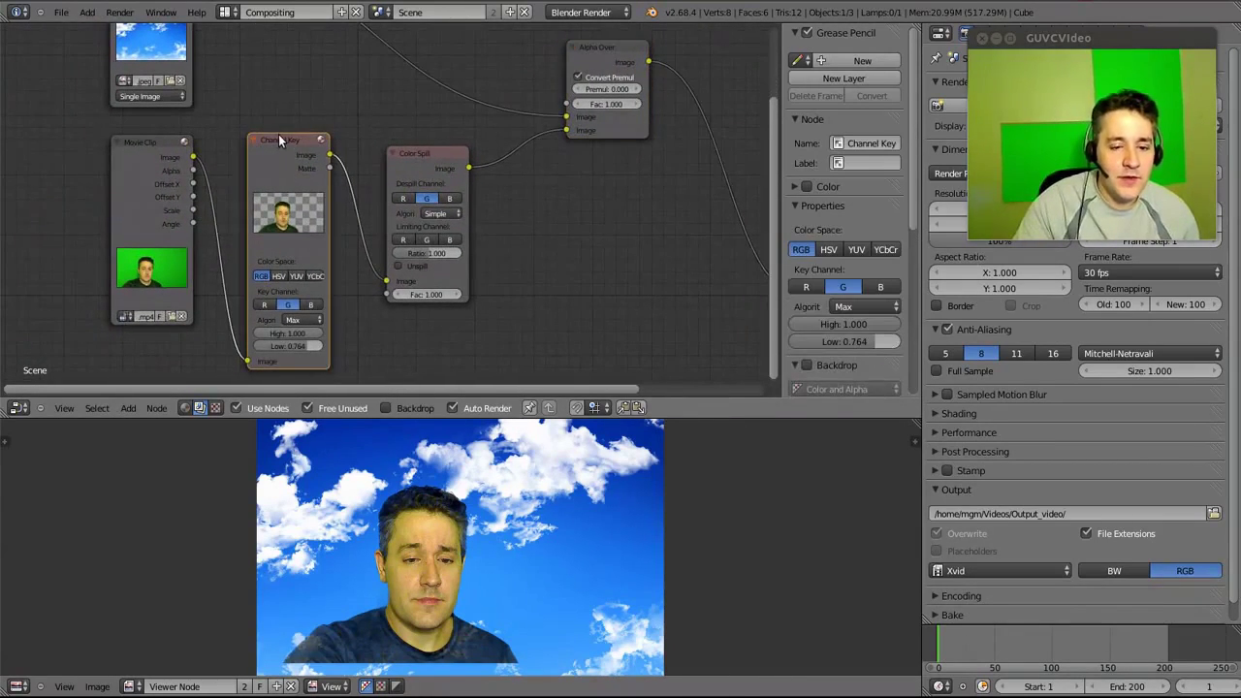
drag(302, 347, 296, 346)
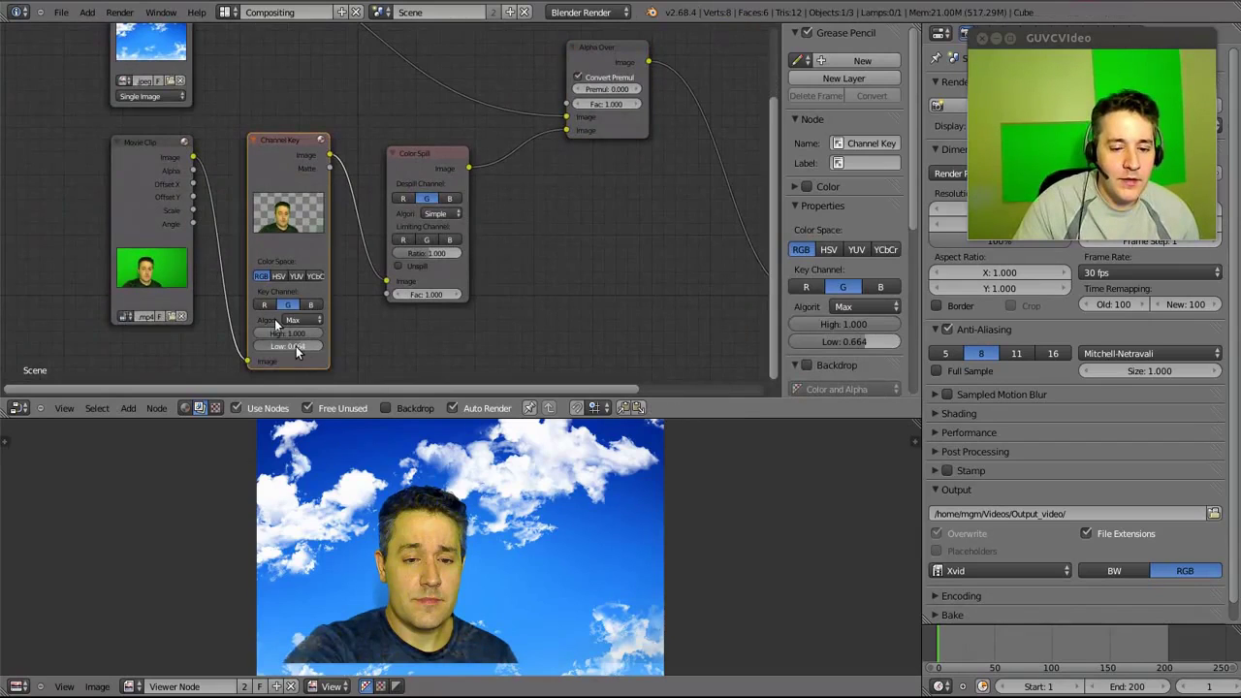
drag(293, 347, 273, 355)
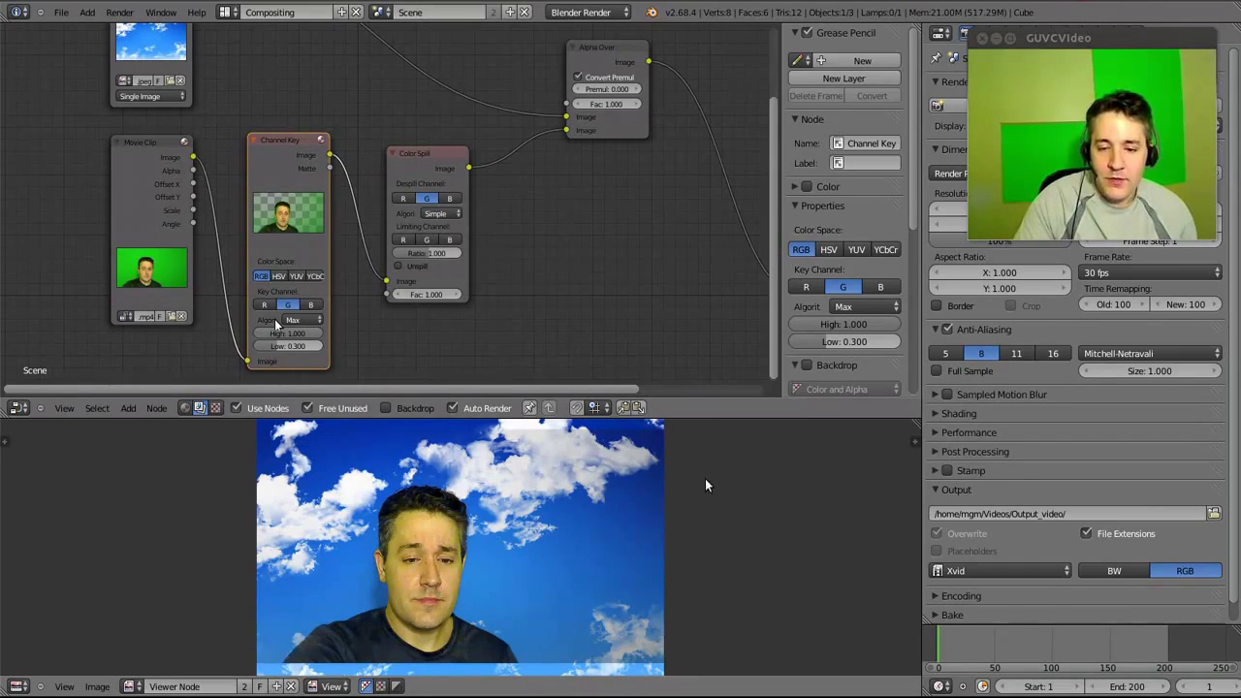
scroll(705, 479, down, 1)
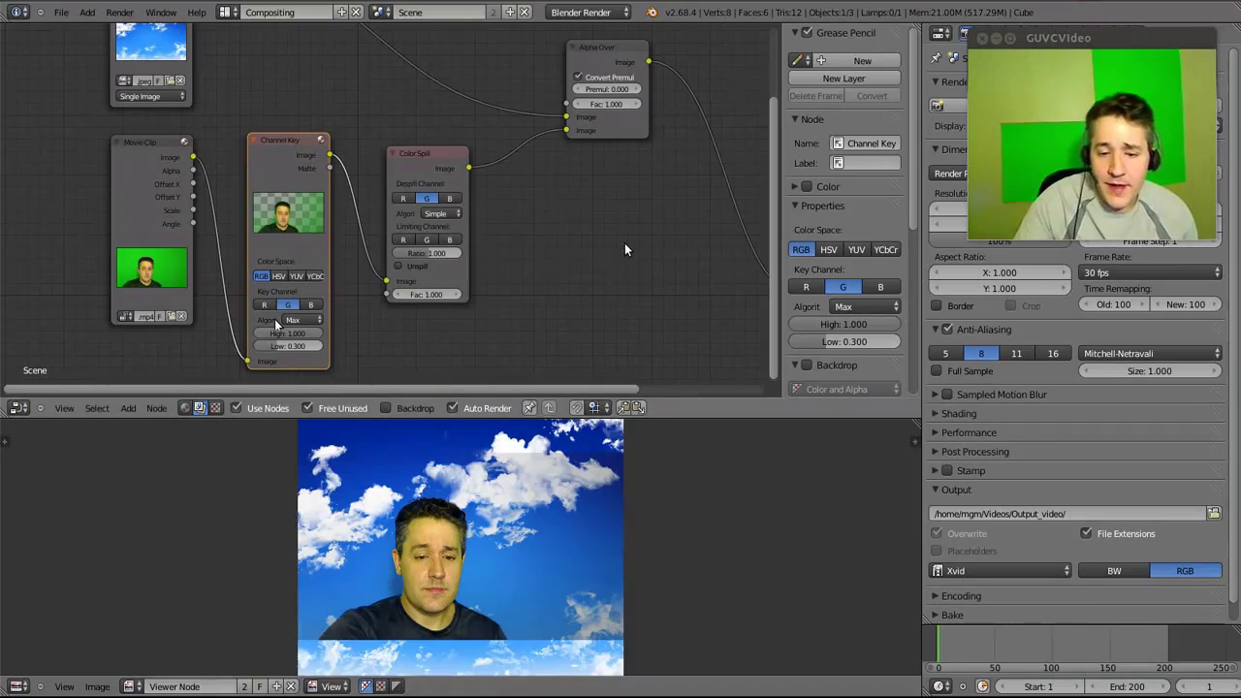
Connect the Alpha Over node's image output to the Composite node's image input.
scroll(624, 242, down, 3)
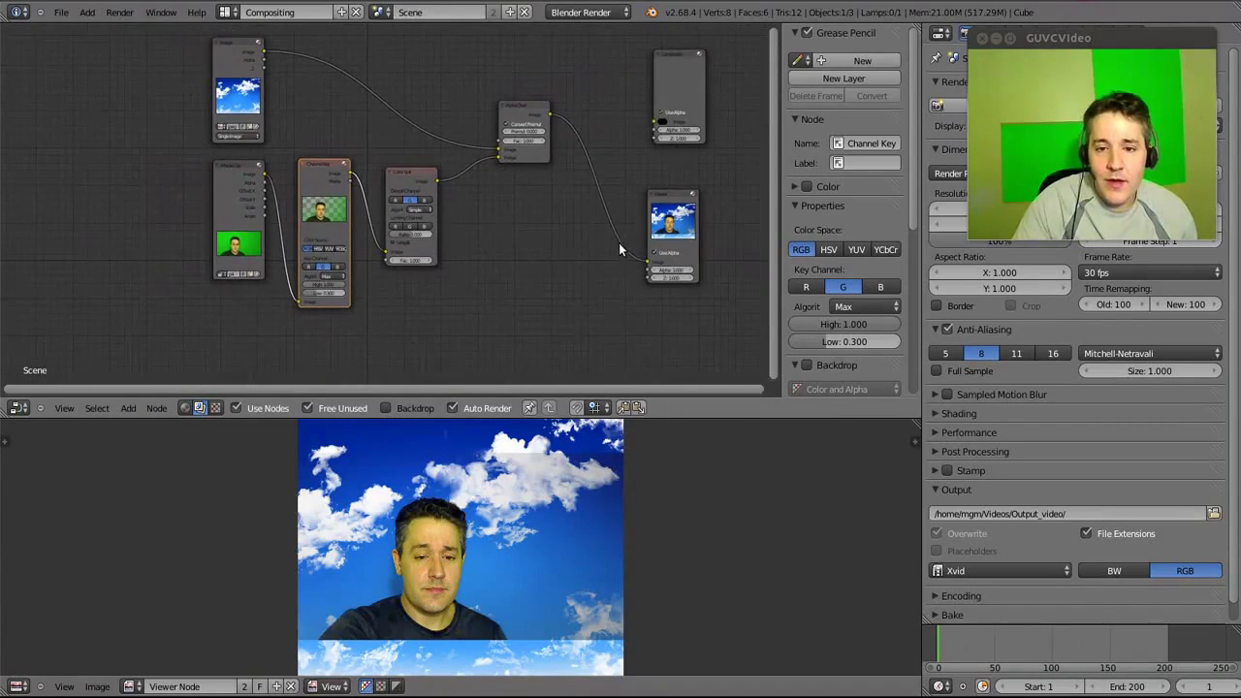
scroll(607, 221, up, 2)
middle_drag(607, 221, 366, 268)
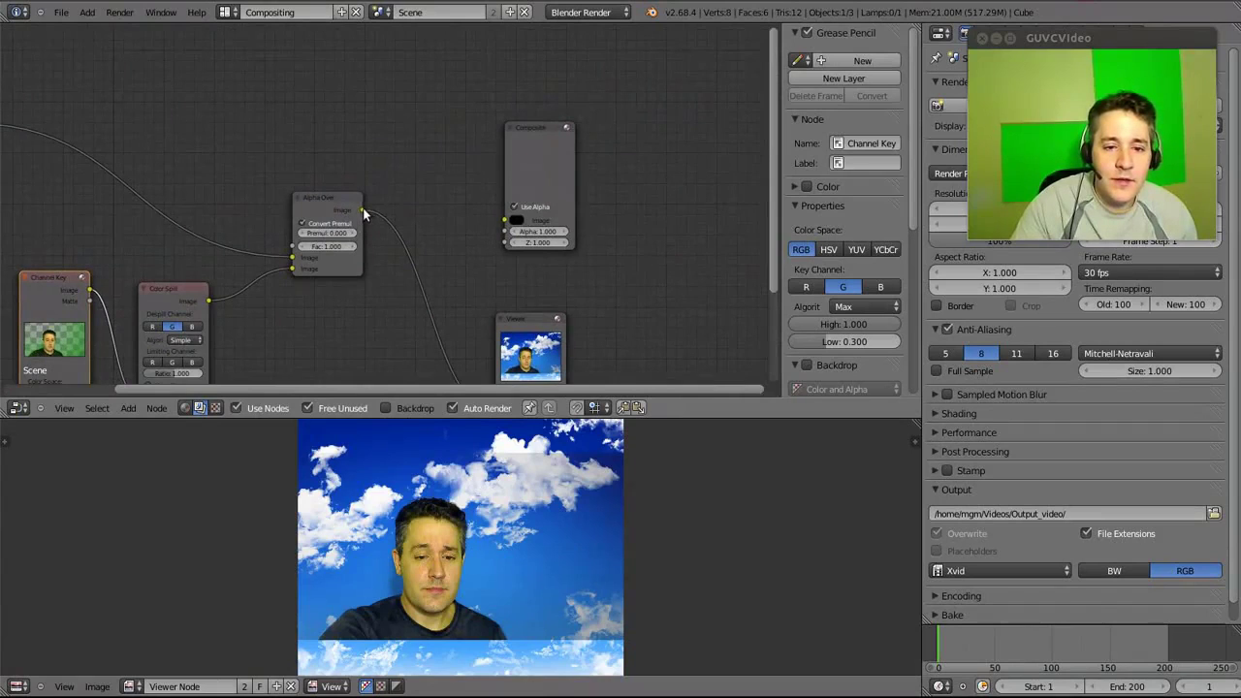
drag(504, 217, 504, 220)
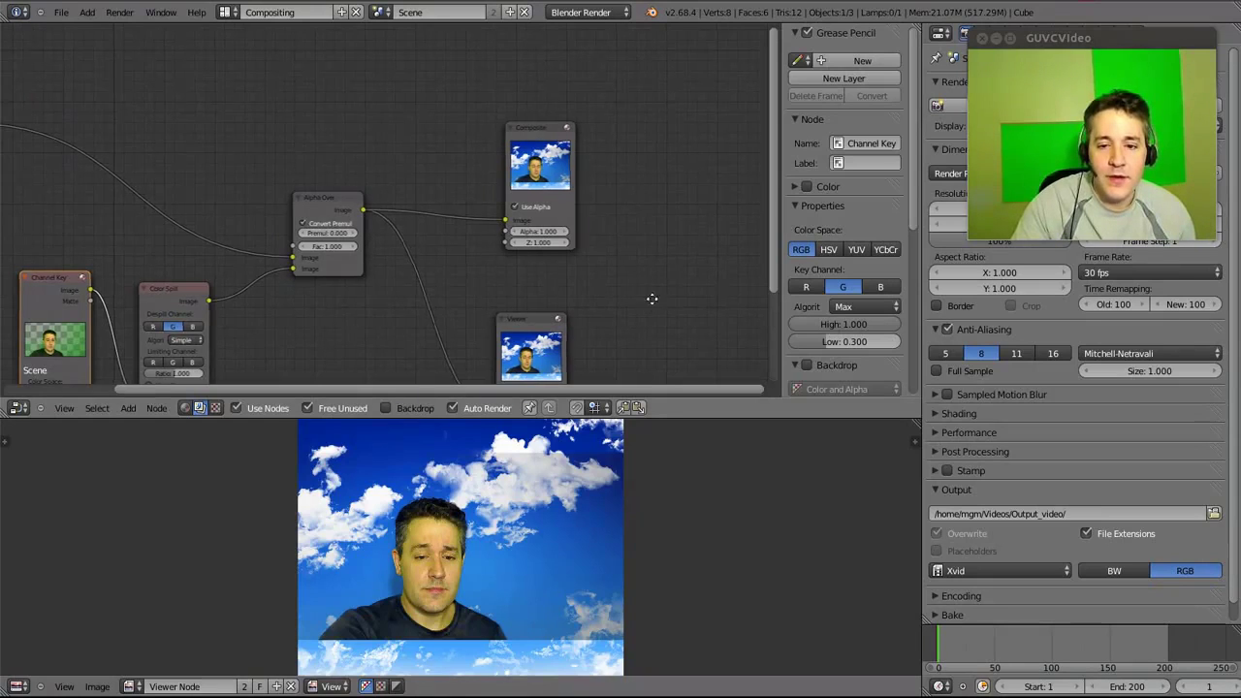
middle_drag(651, 296, 651, 200)
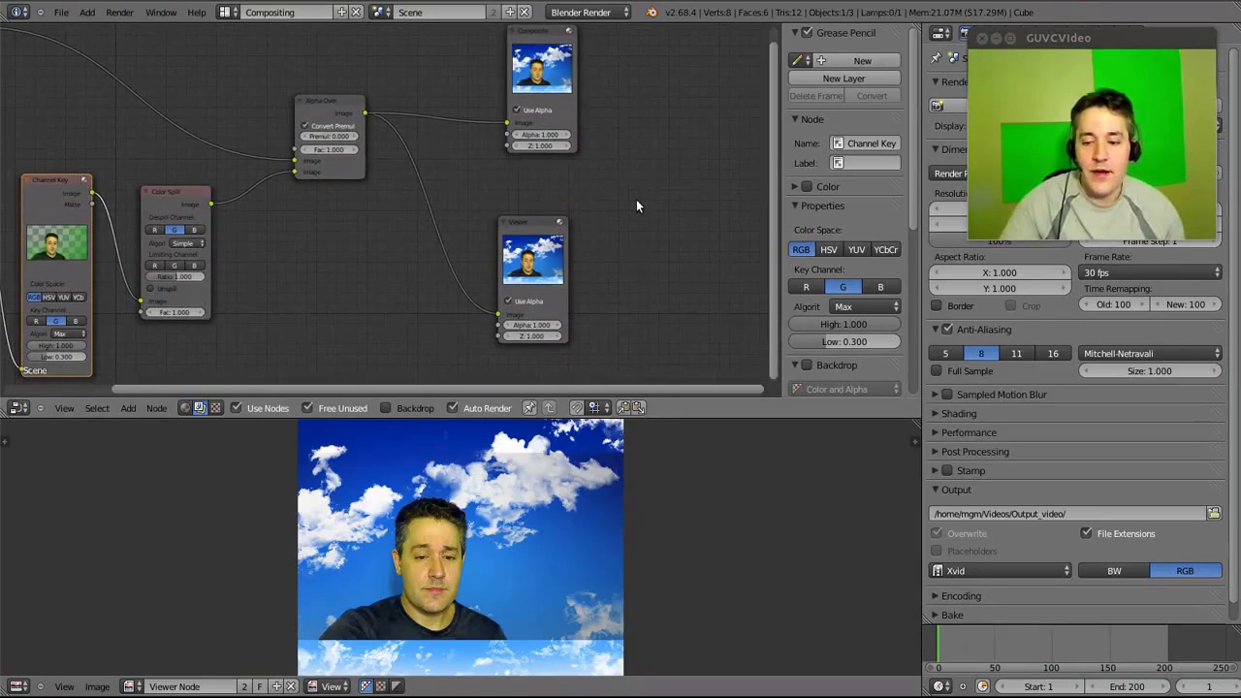
click(944, 650)
mouse_move(944, 651)
mouse_down()
mouse_move(1115, 665)
mouse_move(939, 668)
mouse_up()
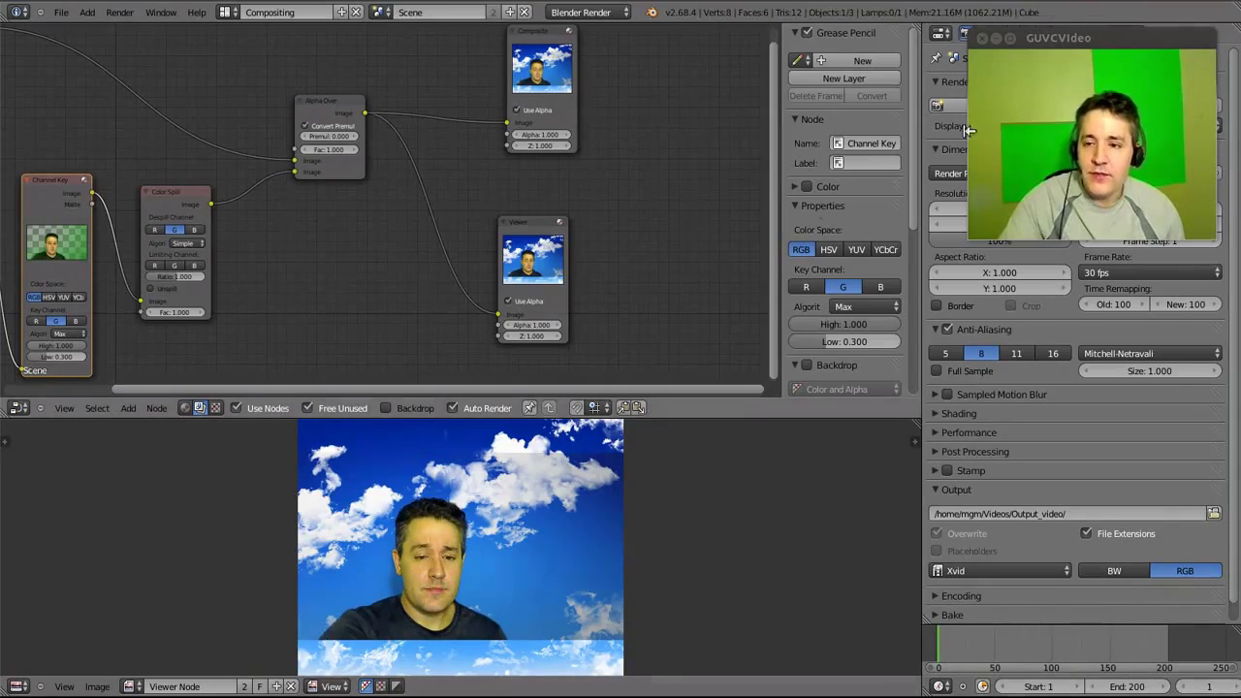
Move the webcam window off the render settings and set the render frame rate to 25 fps.
drag(1095, 39, 765, 455)
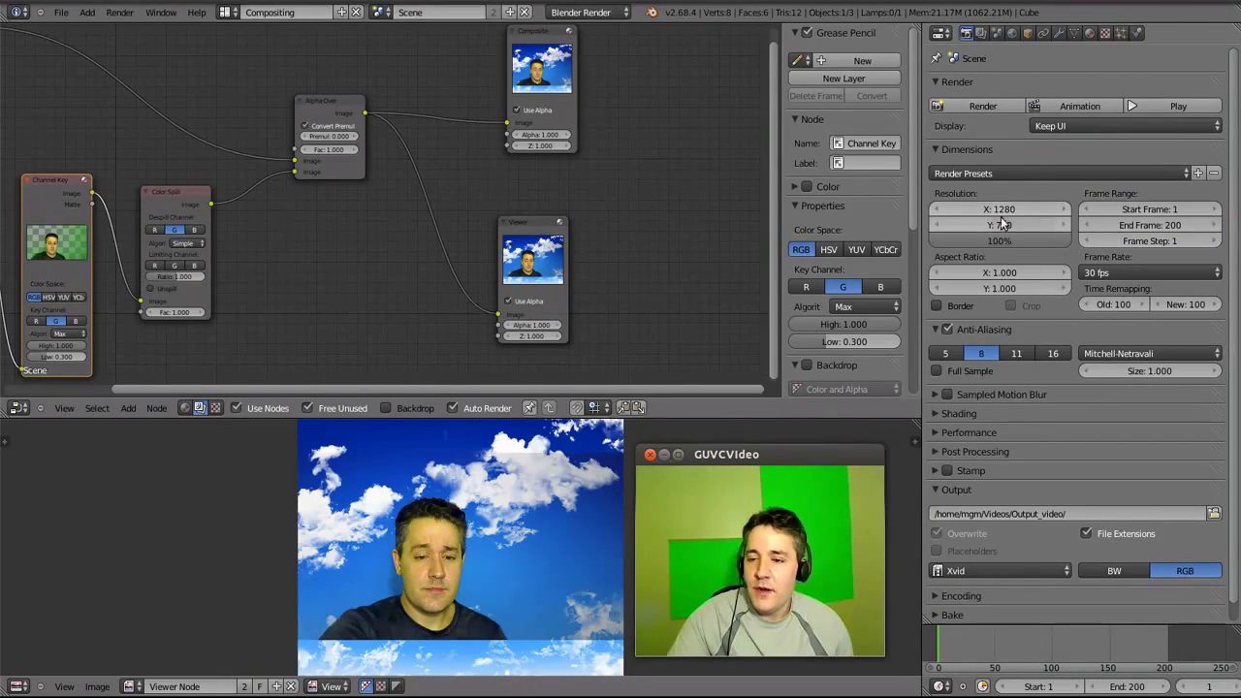
click(1113, 273)
click(1114, 320)
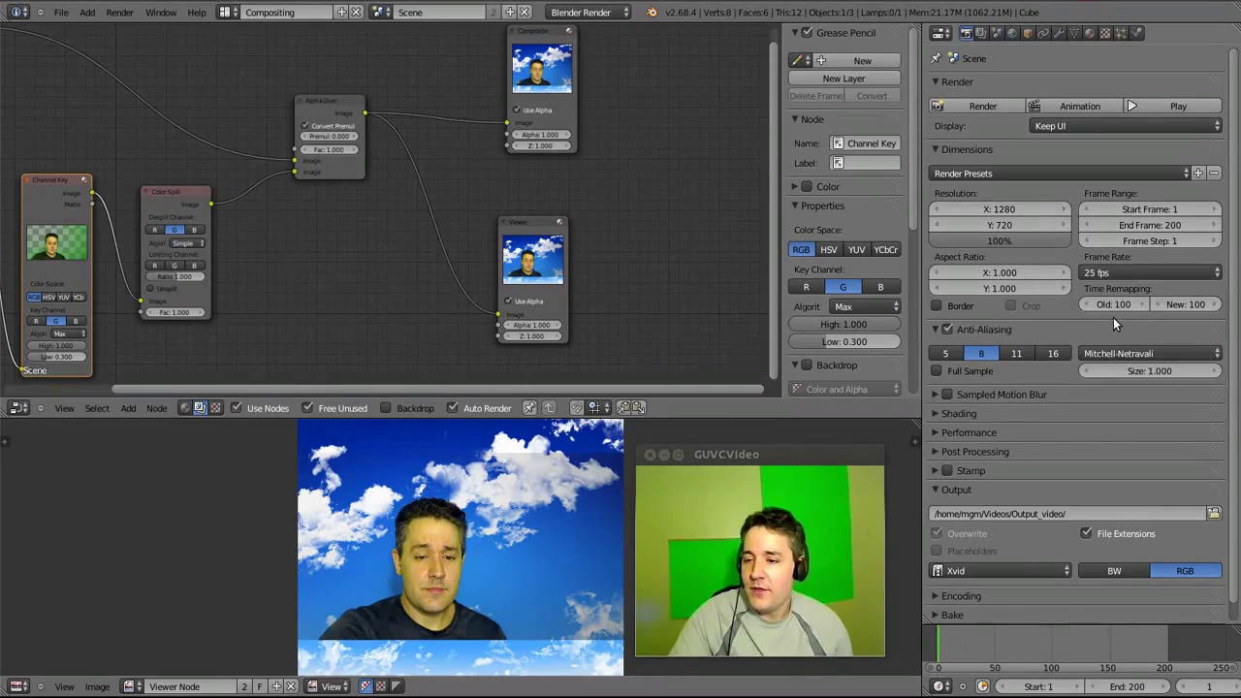
click(1087, 534)
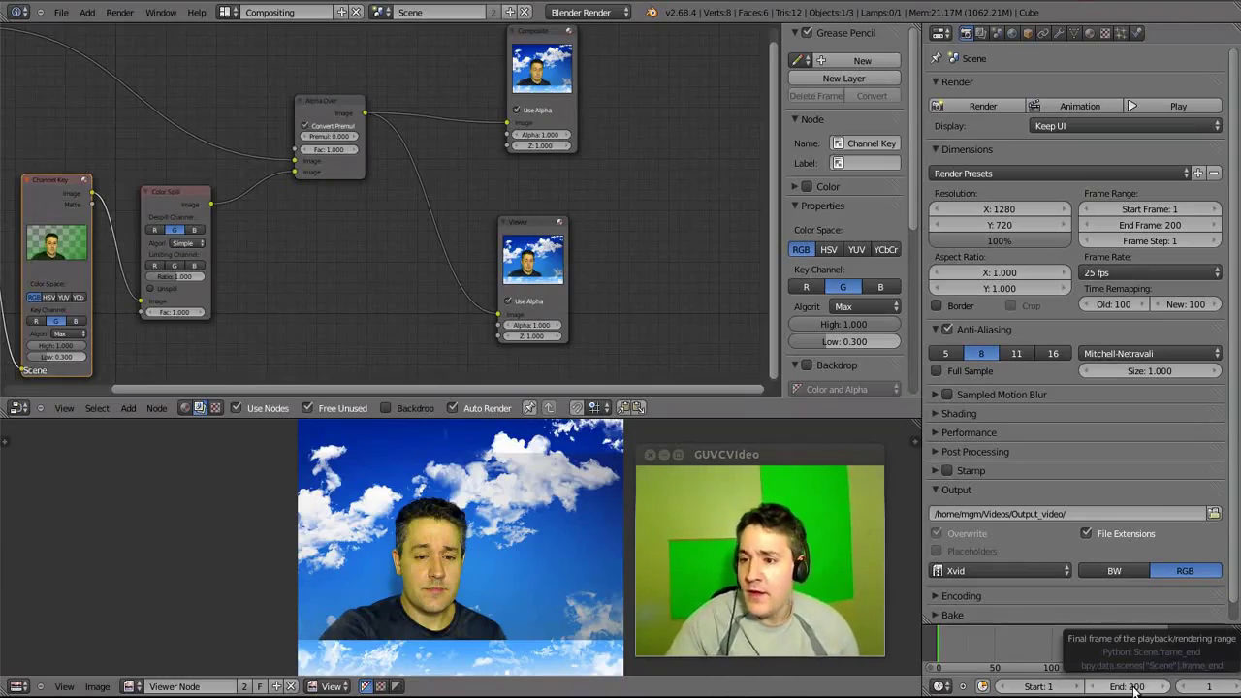
Render the 200-frame animation, play the rendered video to check the keyed result, and close the player.
click(1074, 105)
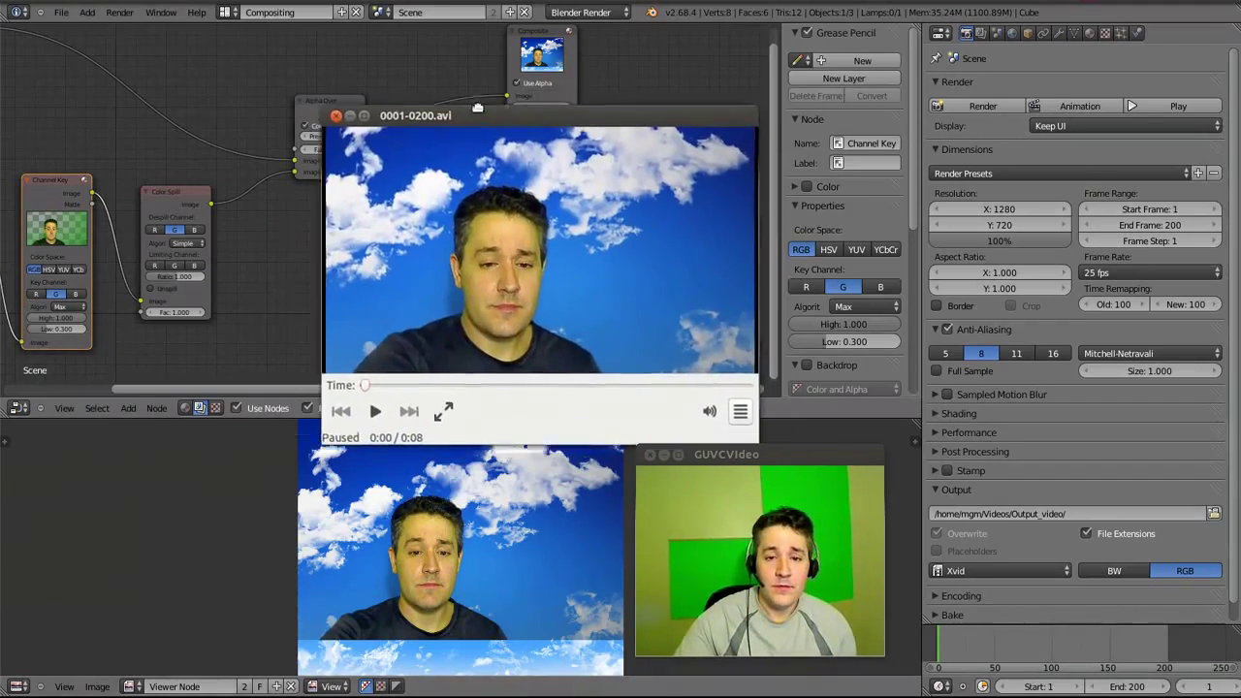
click(288, 374)
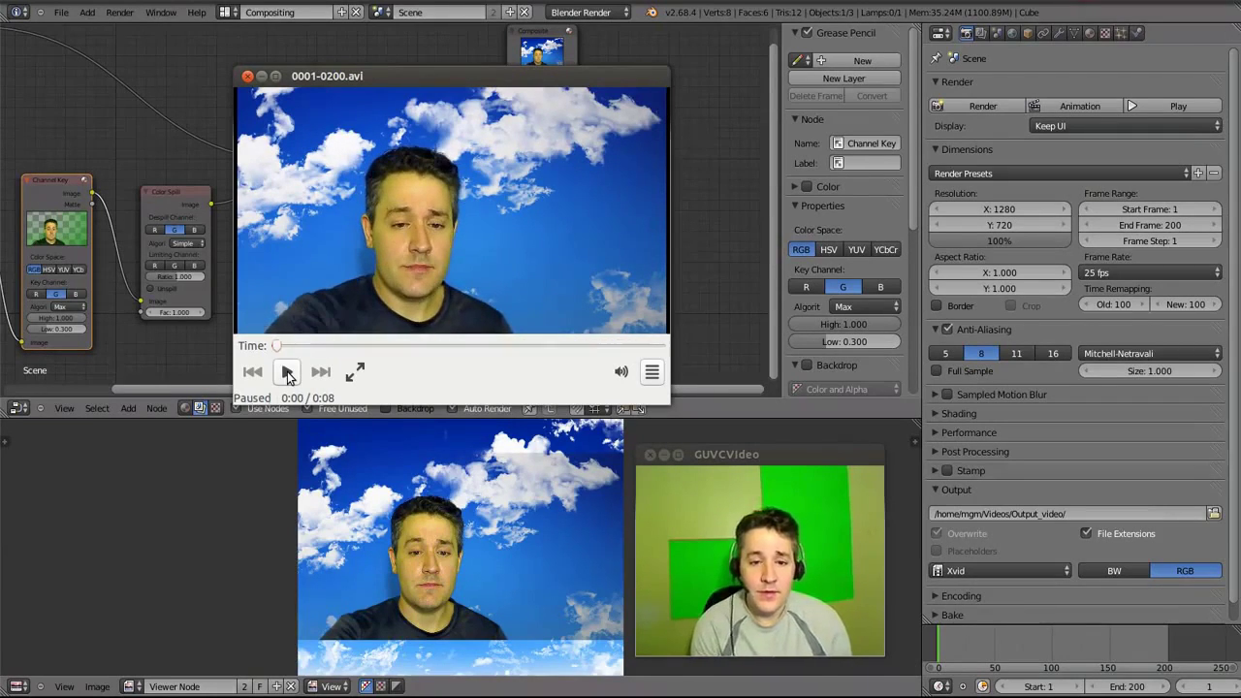
click(289, 373)
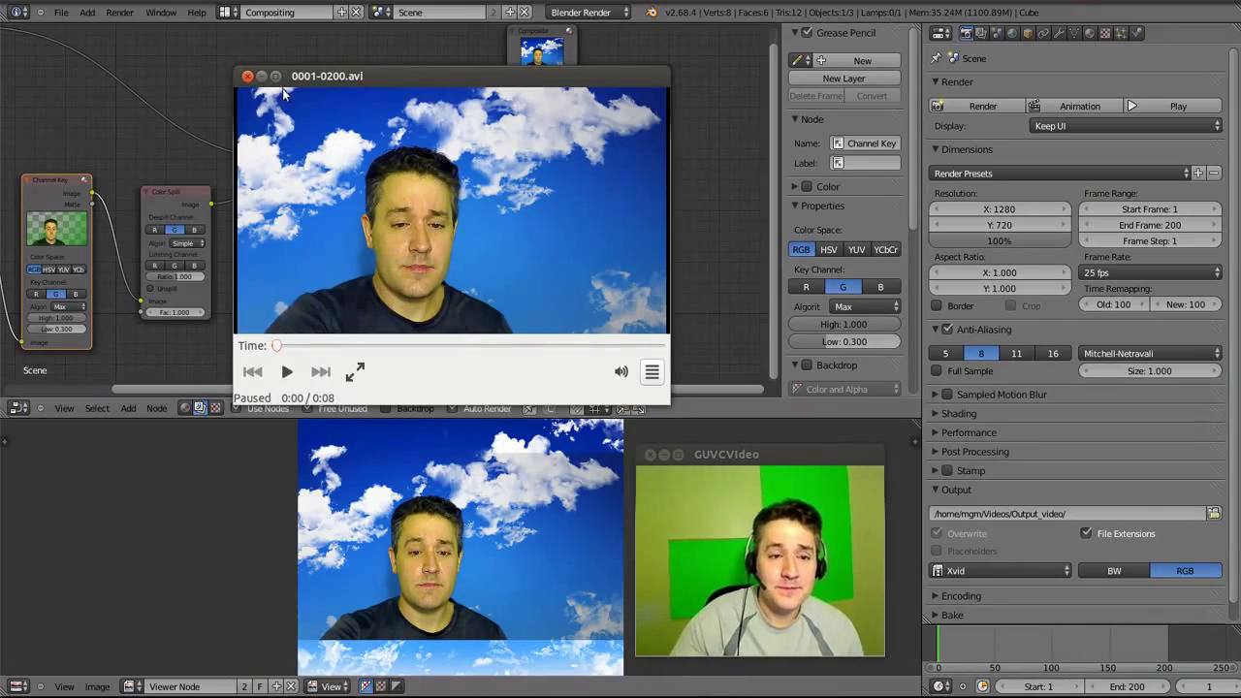
click(248, 77)
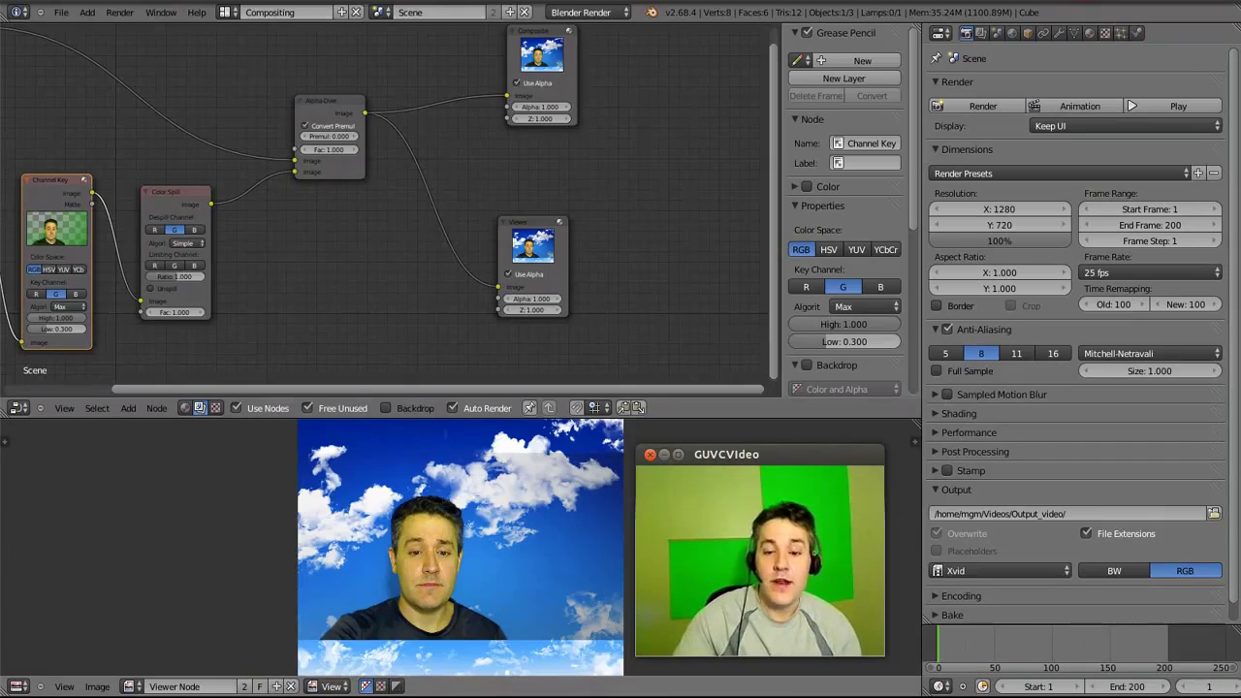
Switch to the Video Editing layout and add capture-42.mp4 with its sound as a movie strip at frame 1.
click(277, 11)
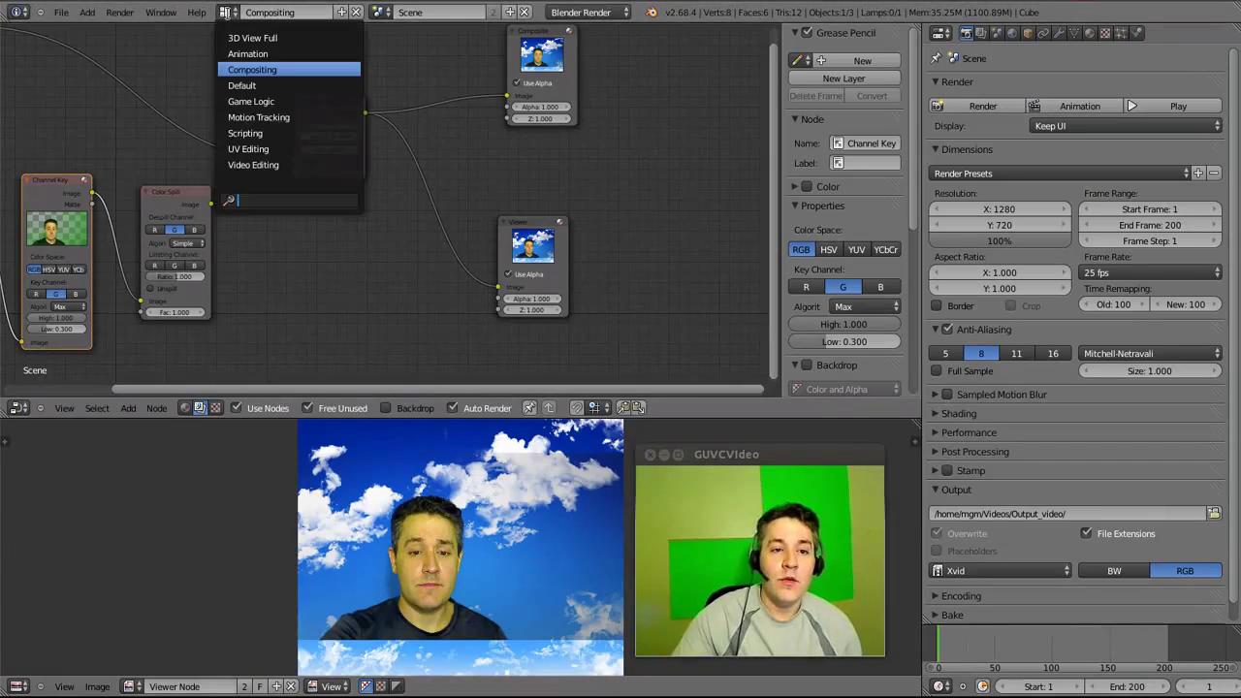
click(275, 166)
drag(782, 452, 983, 399)
click(167, 664)
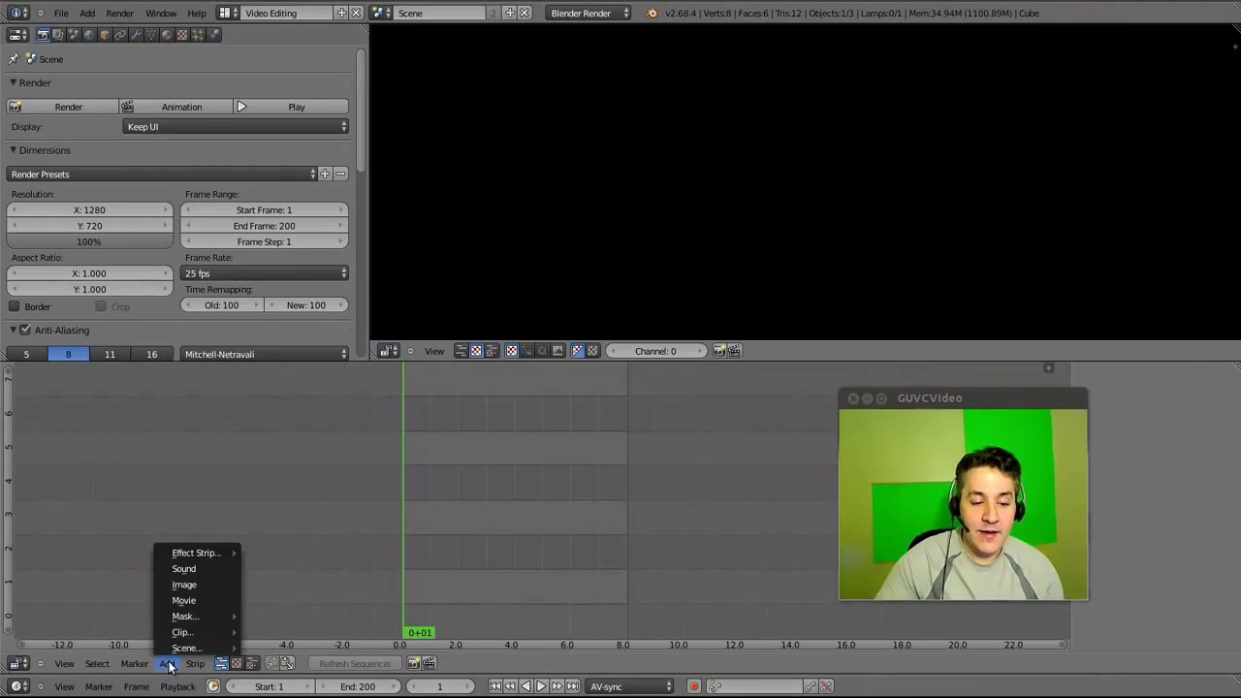
click(183, 599)
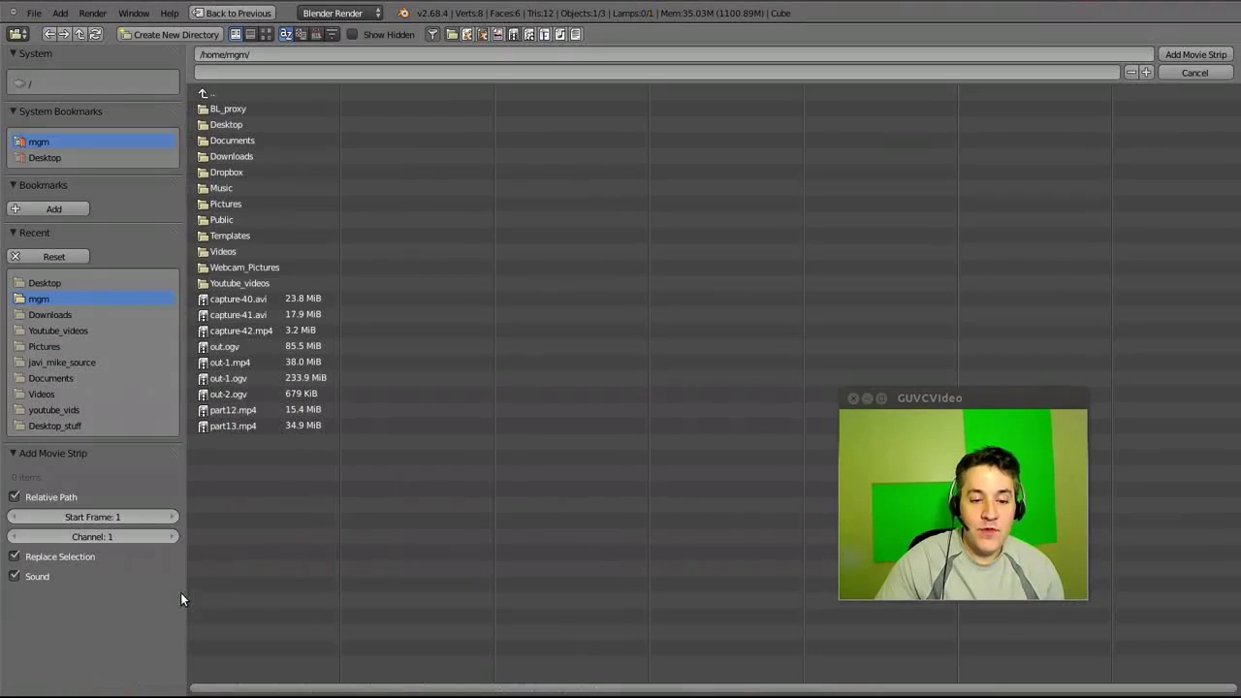
double_click(219, 332)
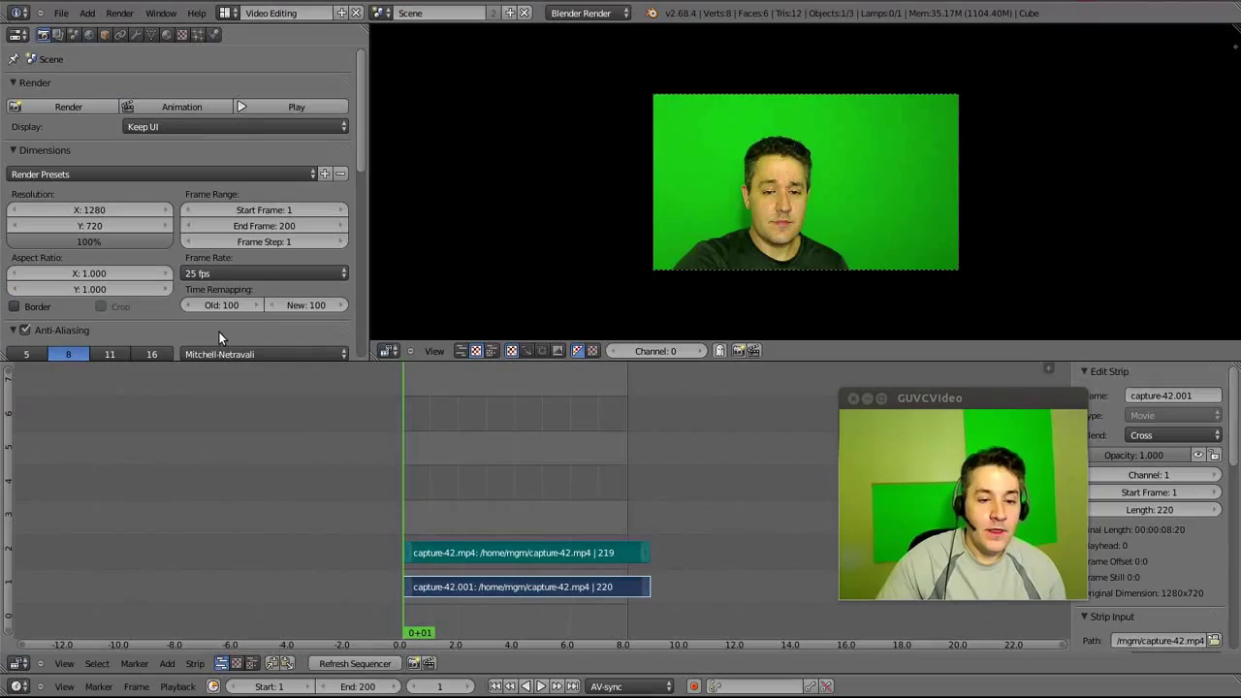
Delete the capture-42 picture strip from channel 1, keeping its sound strip, and return to the Compositing layout.
key(x)
click(550, 588)
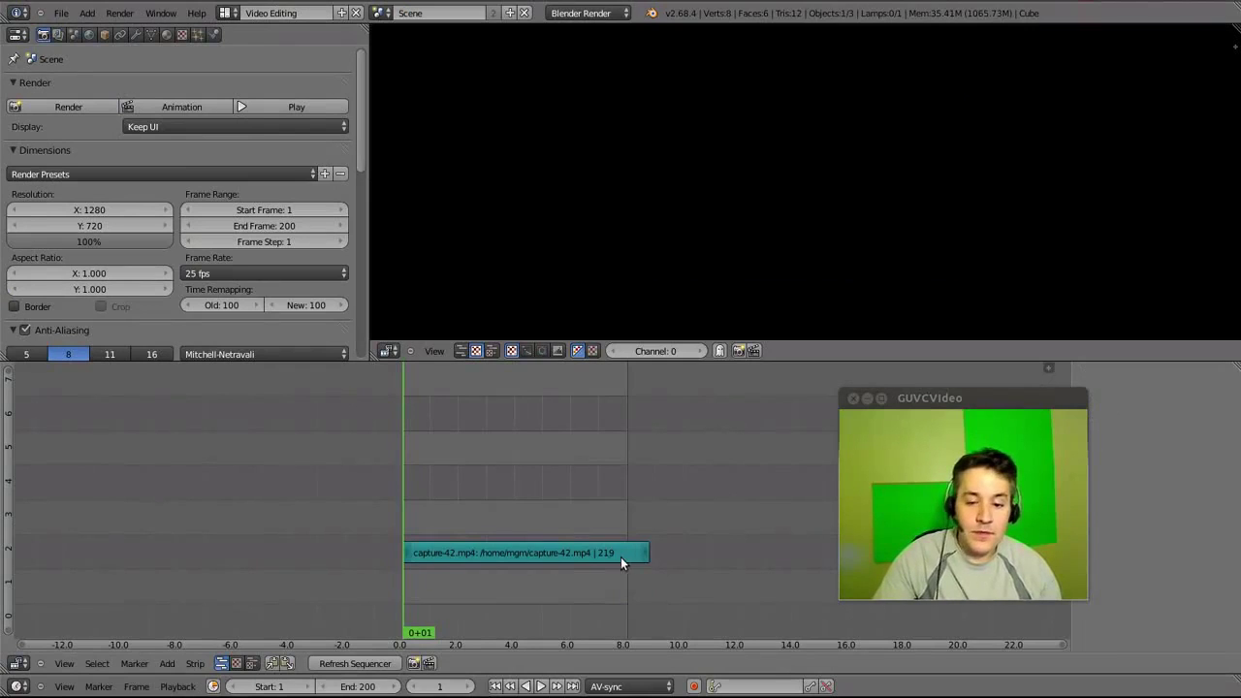
click(224, 13)
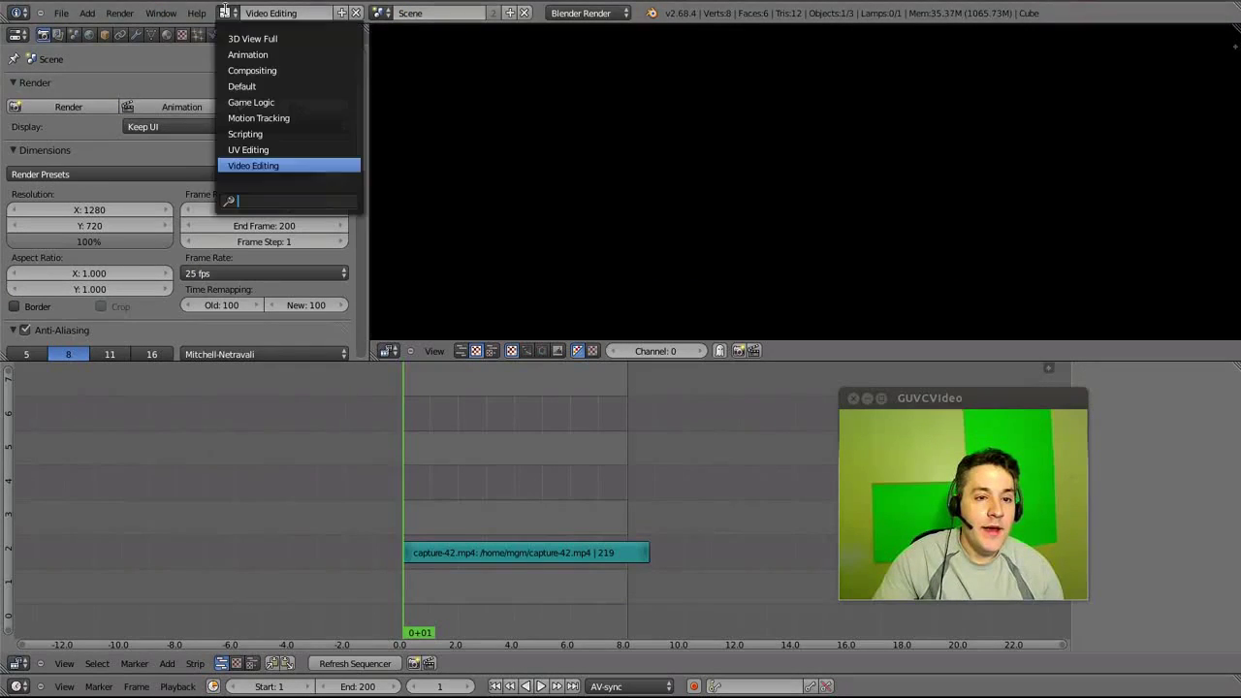
click(241, 70)
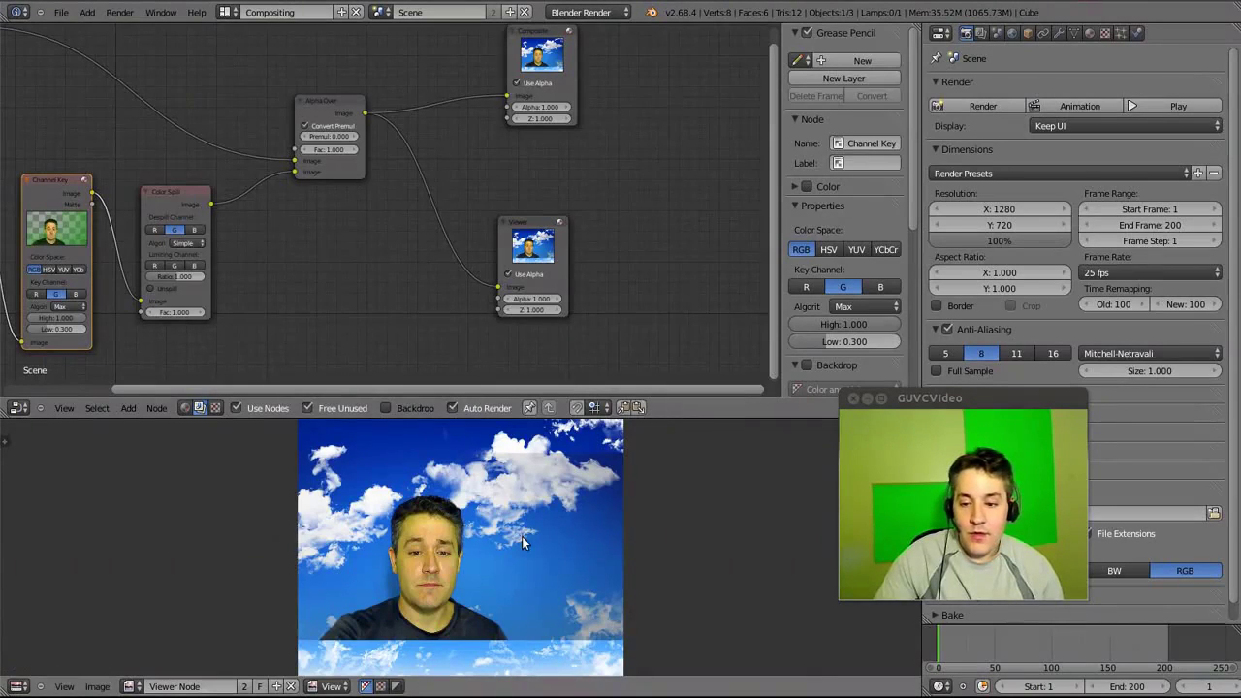